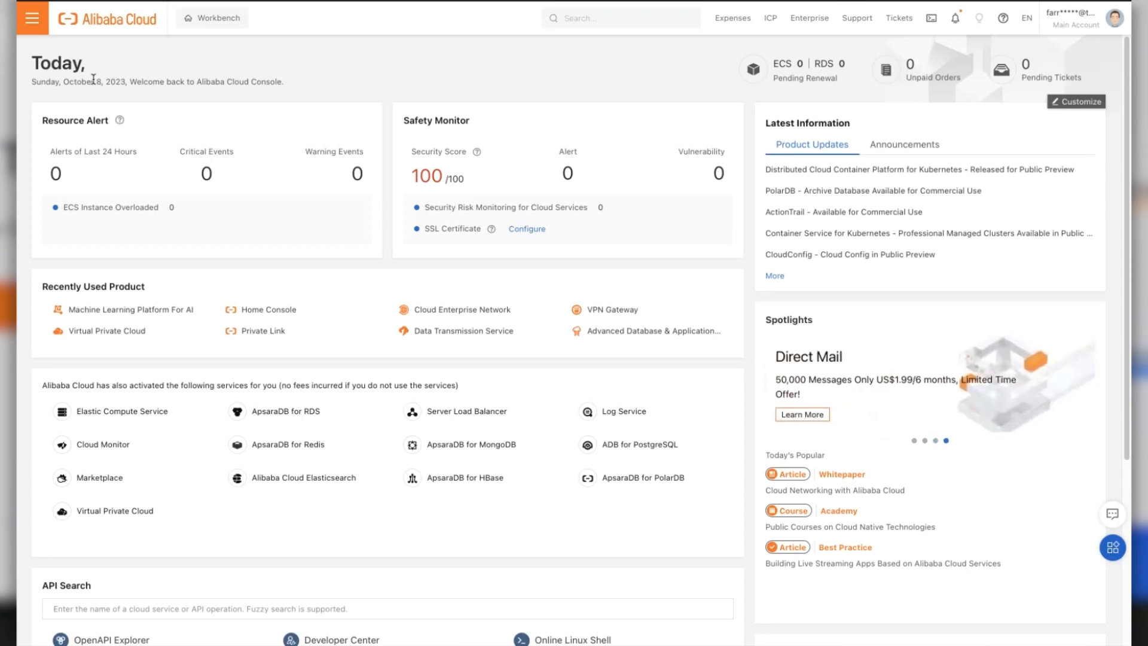
- Search the product list for "pai" and open Machine Learning Platform For AI
click(33, 26)
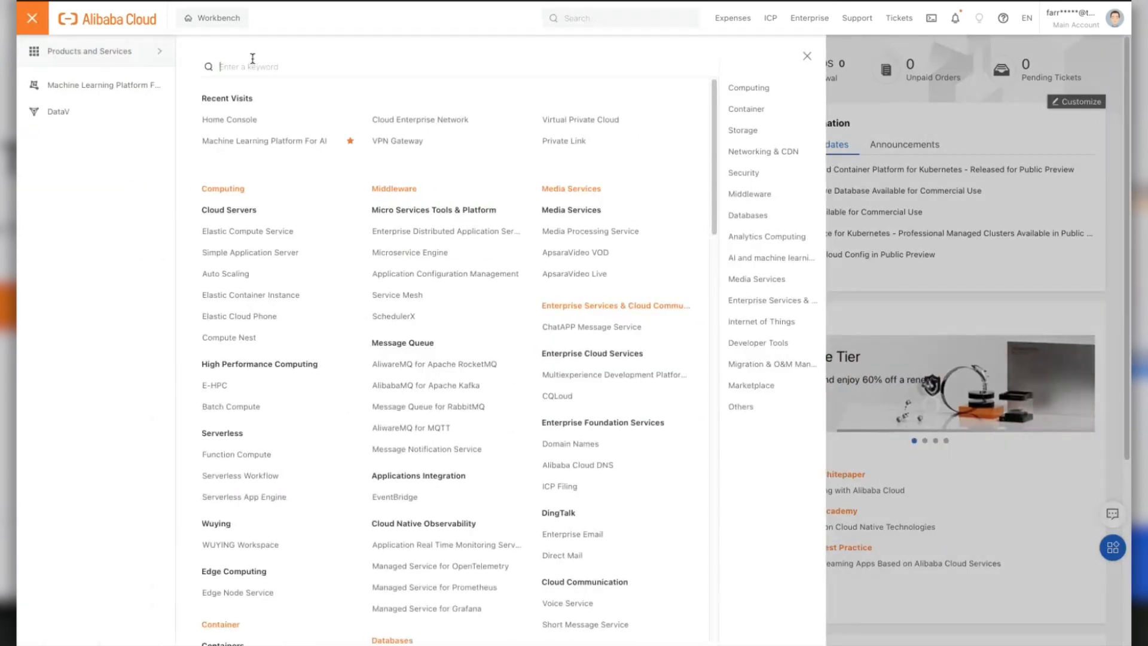
click(807, 56)
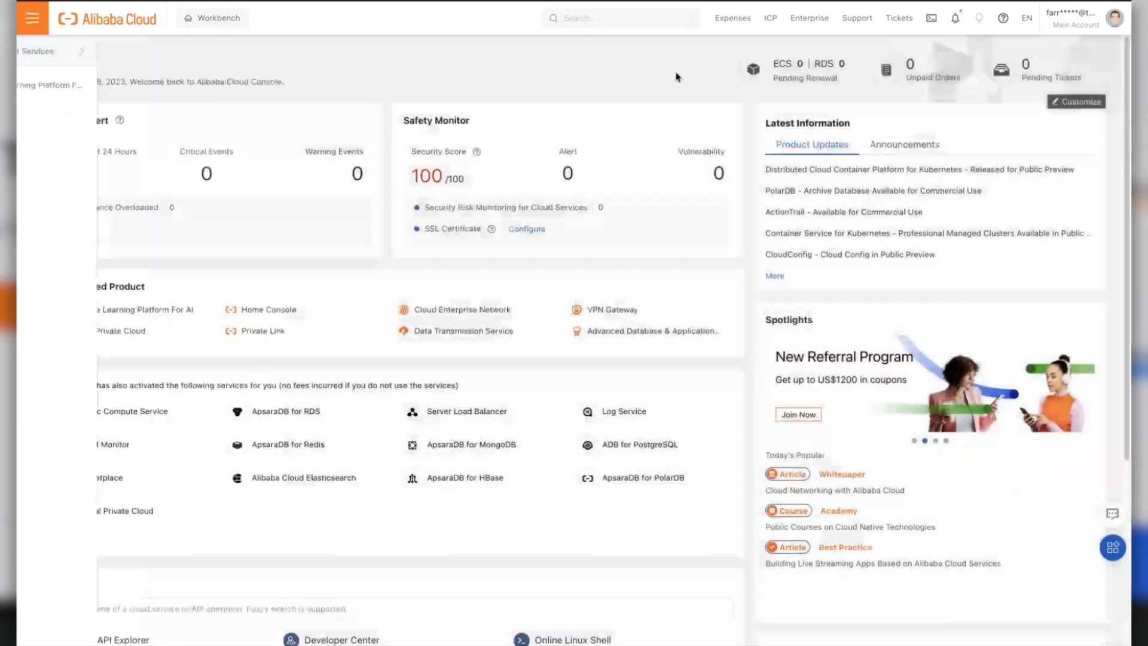
click(37, 24)
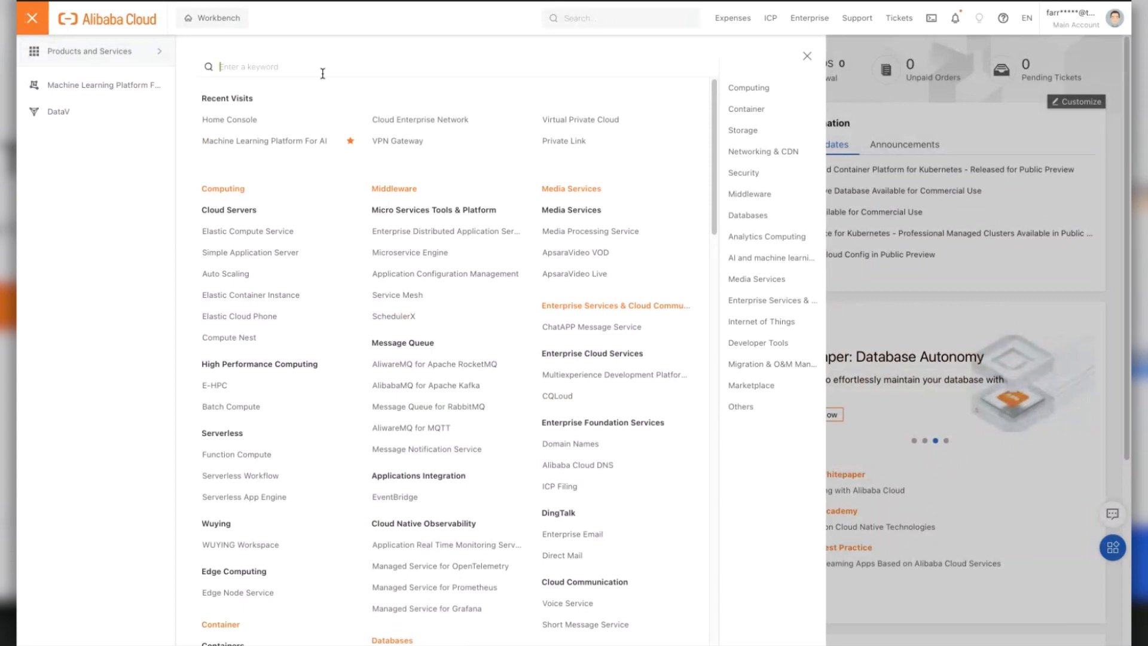
text(paoi)
key(BackSpace)
key(BackSpace)
text(i)
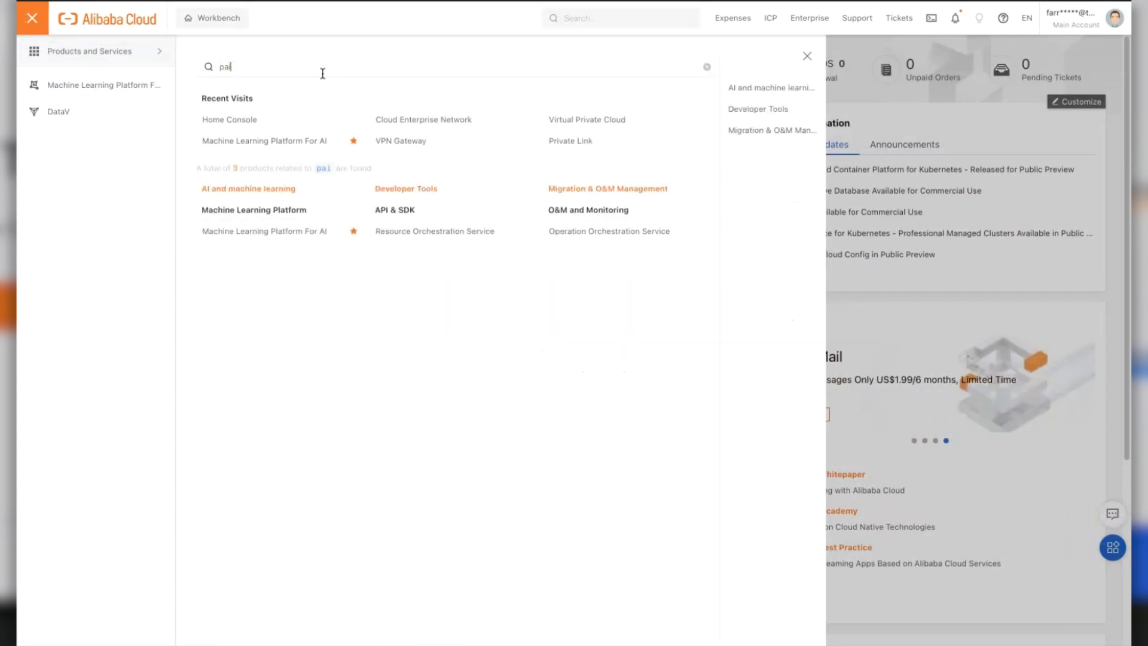
click(283, 237)
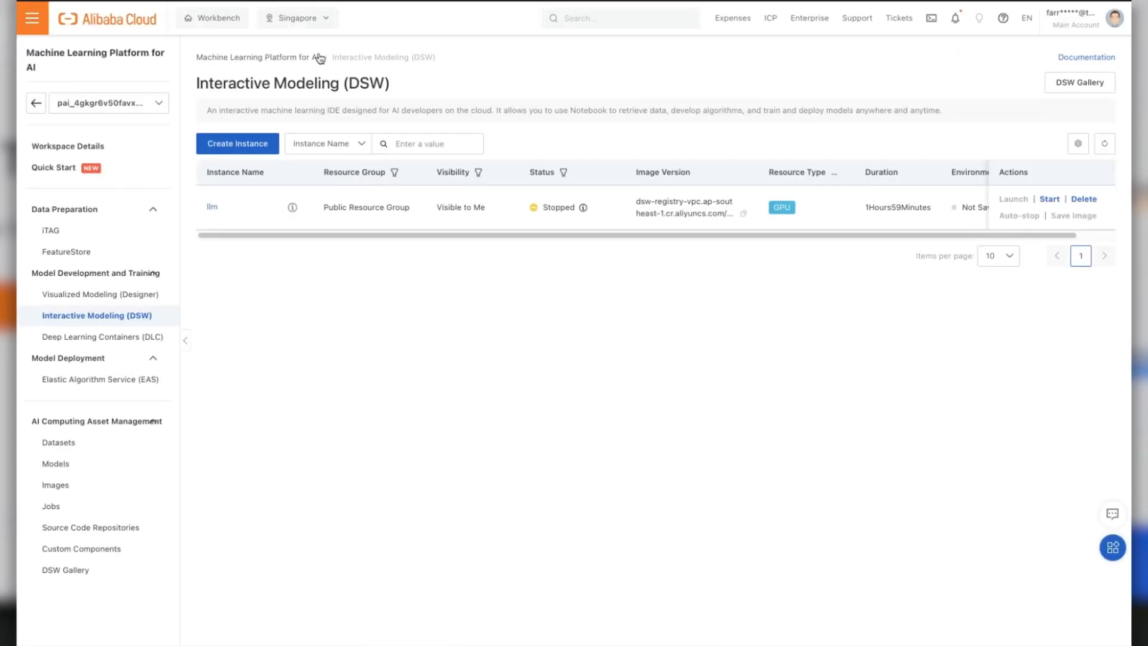
- Open the default workspace from the platform overview and start deploying a new service in Elastic Algorithm Service (EAS)
click(205, 57)
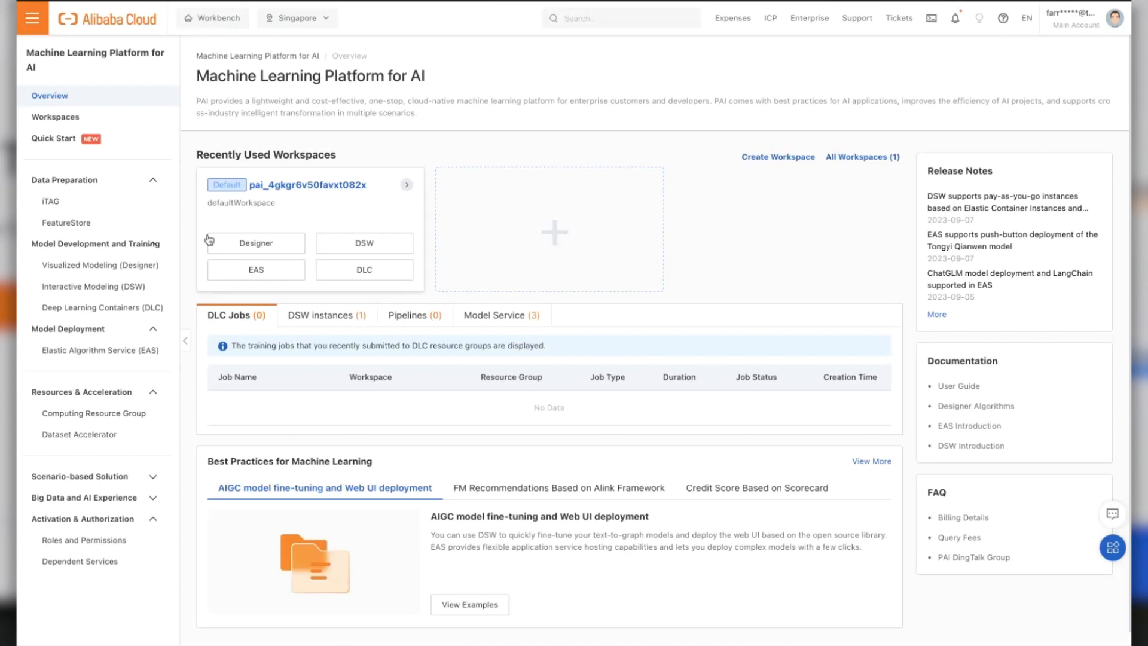
click(320, 207)
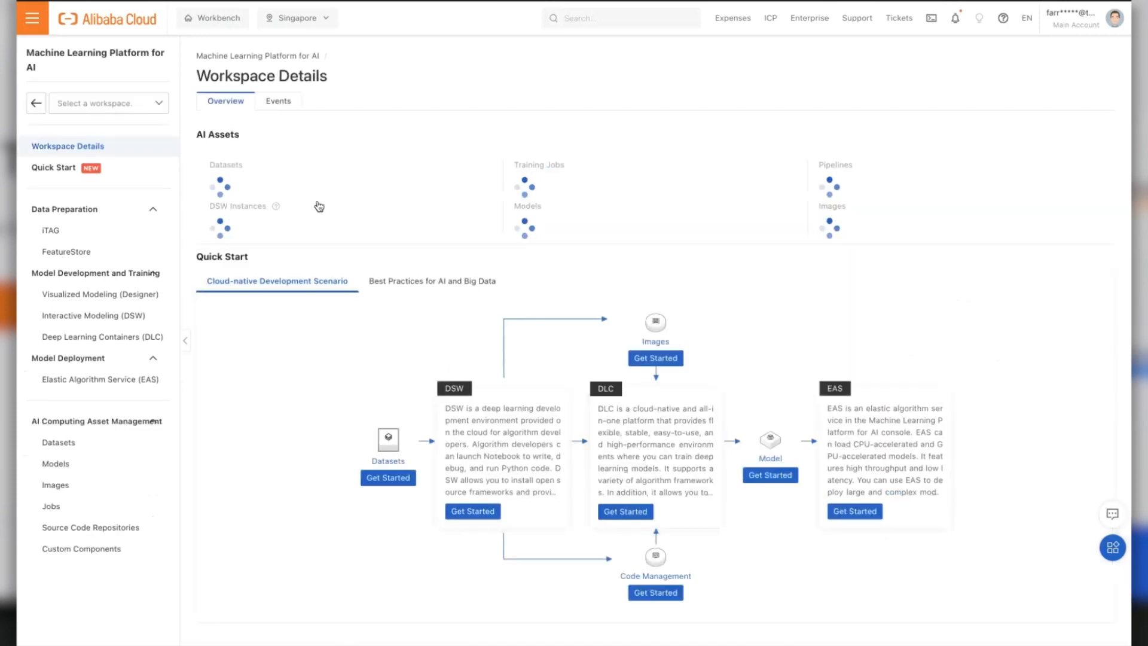
click(116, 323)
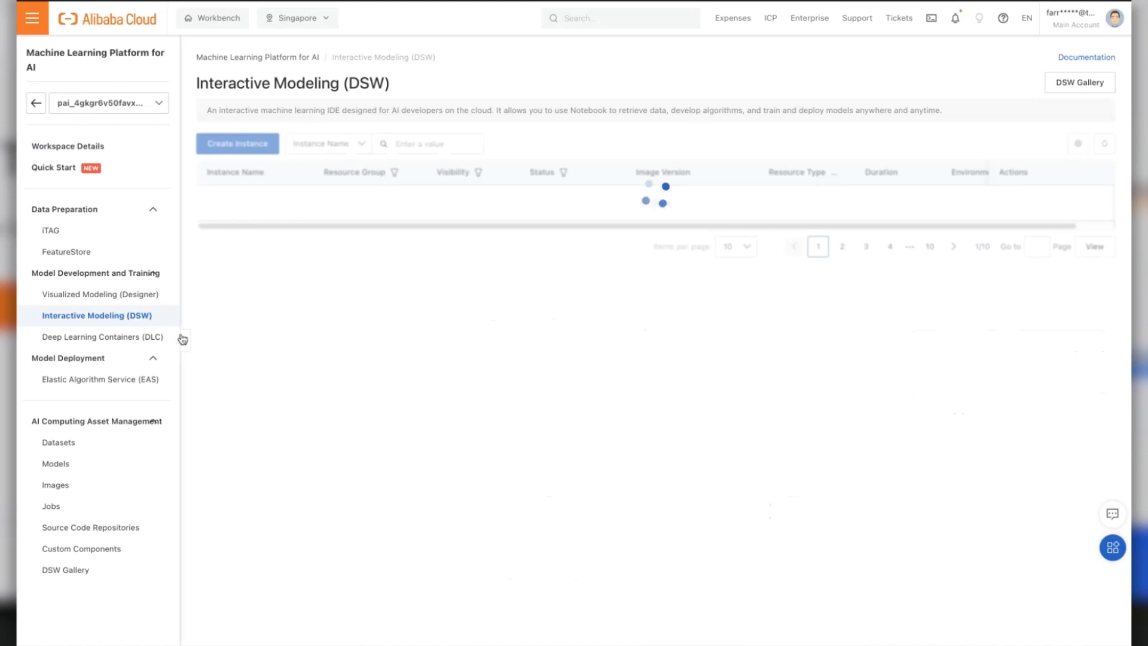
click(137, 385)
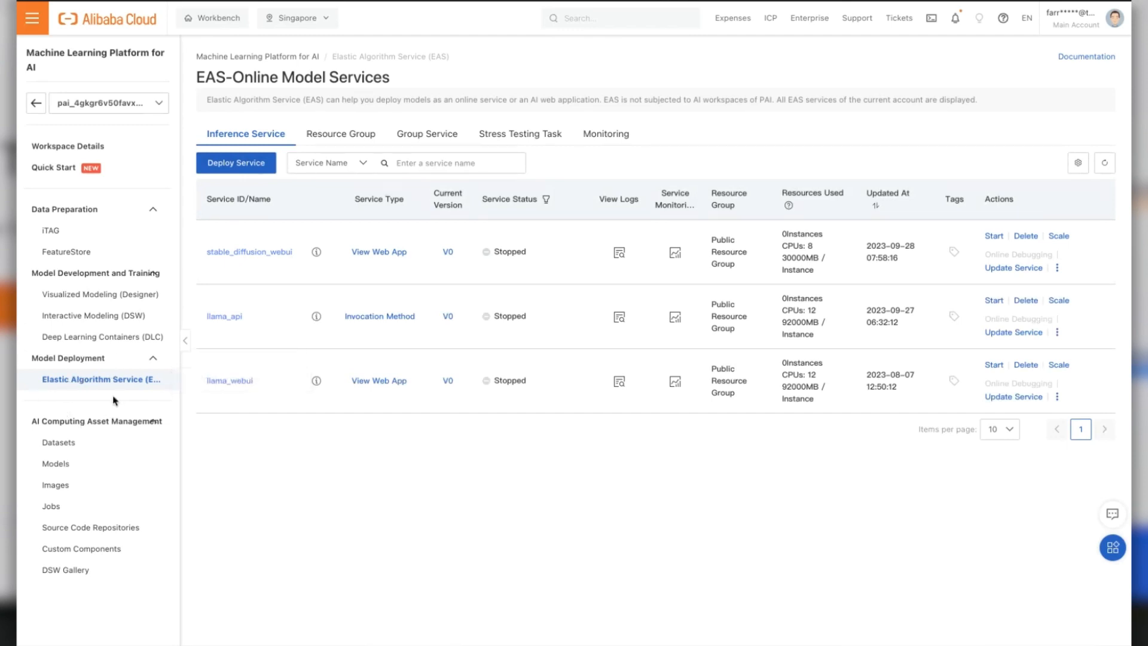
click(248, 166)
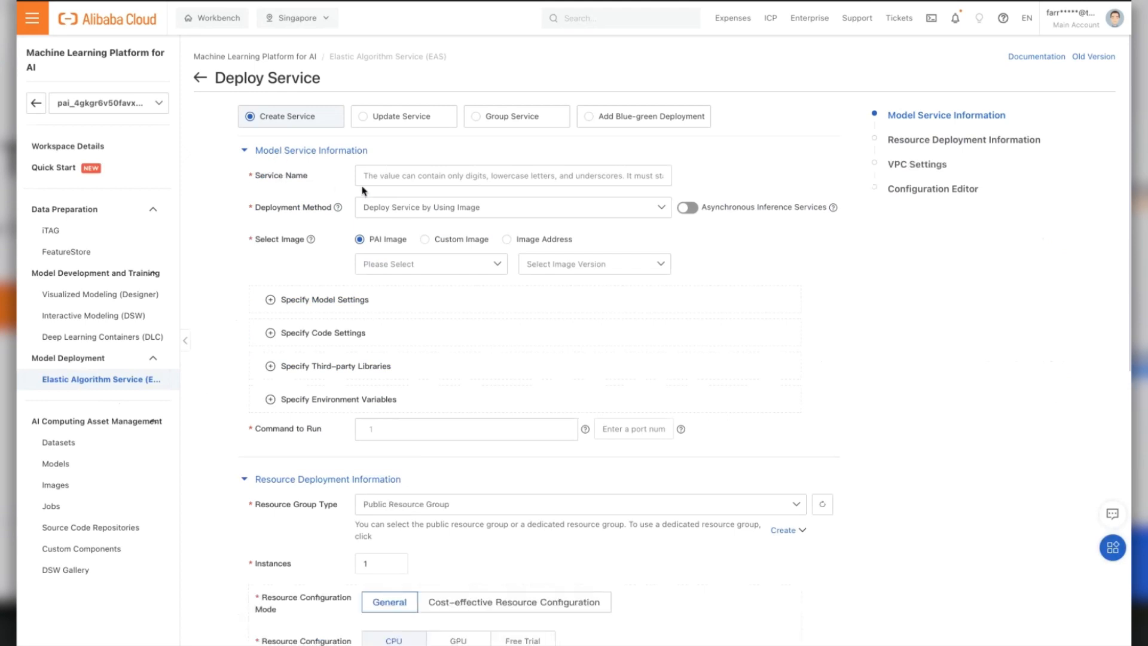
- Name the service llm_kbs and choose Deploy Service by Using Image as its deployment method
click(402, 180)
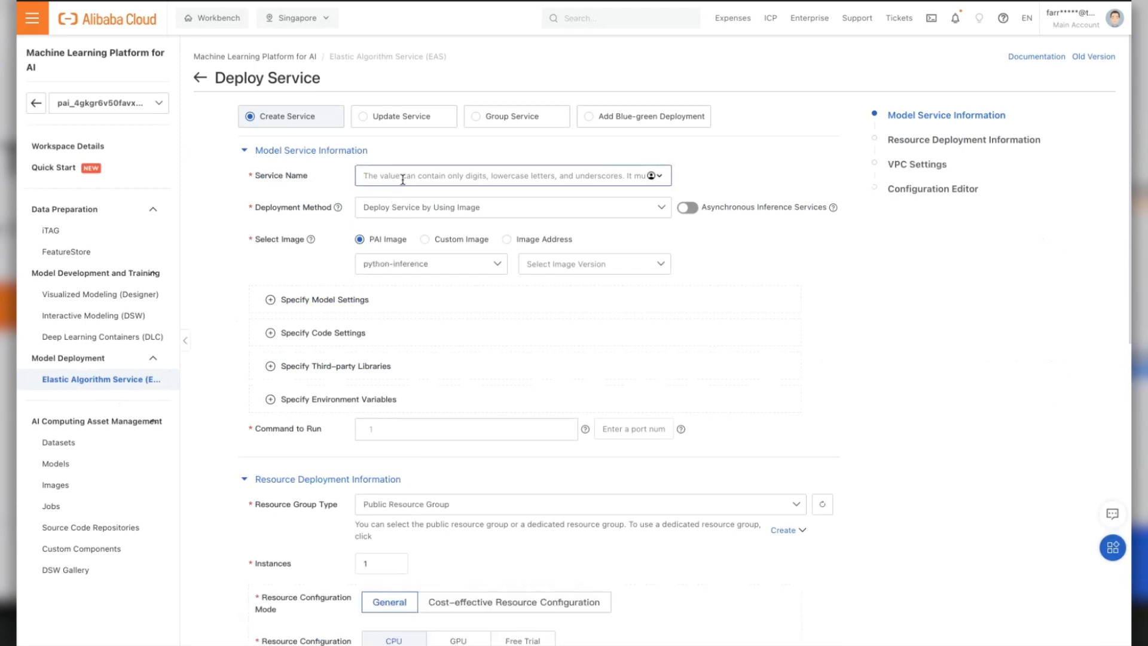
text(llm_kbs)
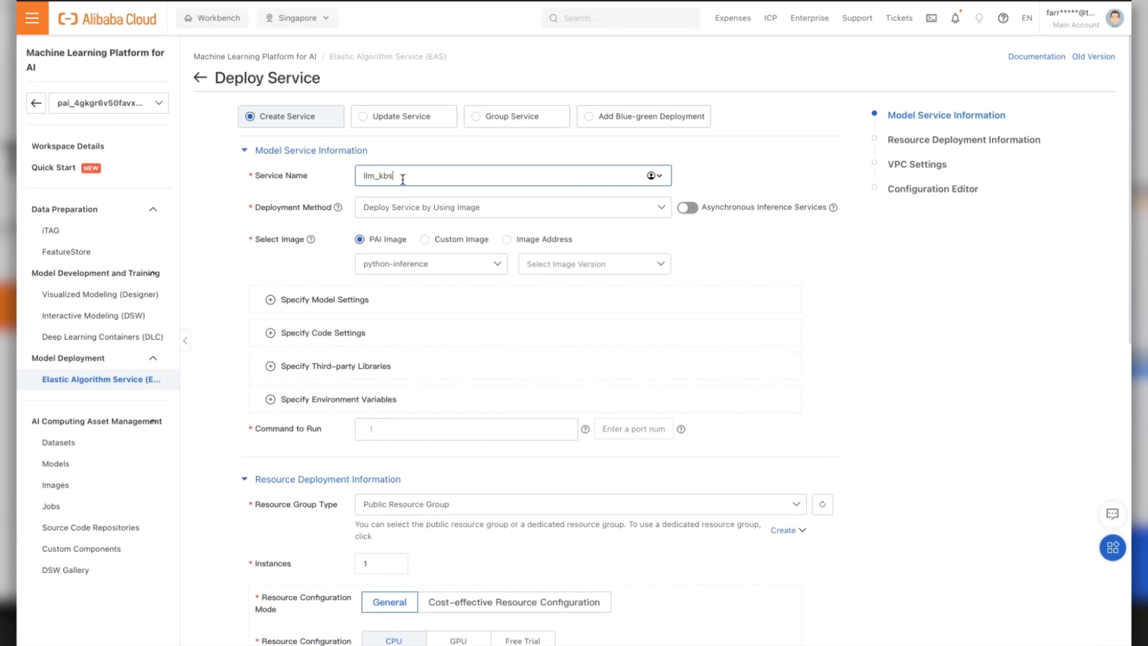
click(396, 211)
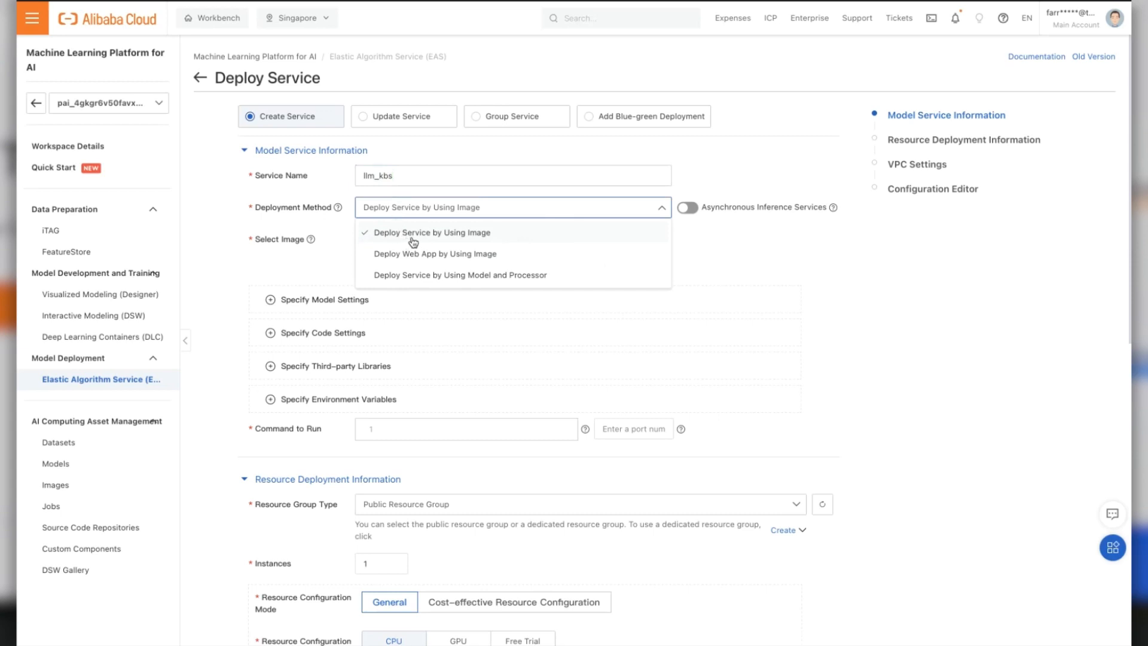
click(512, 236)
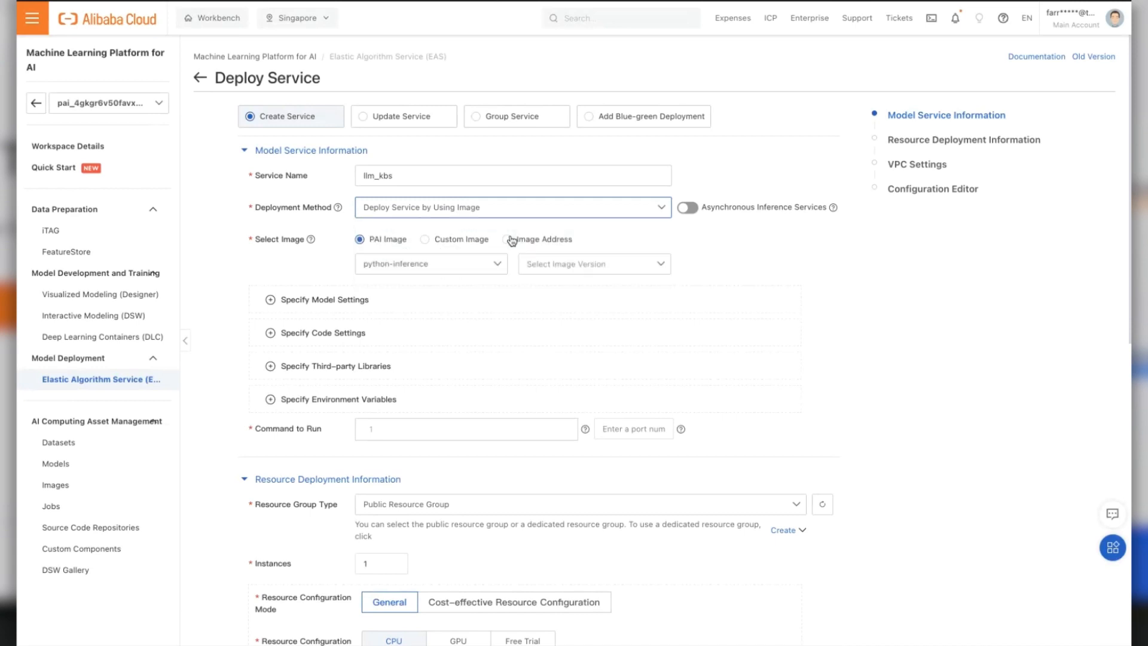
- Select the PAI image chat-llm-webui with image version 2.0 for the service
click(452, 262)
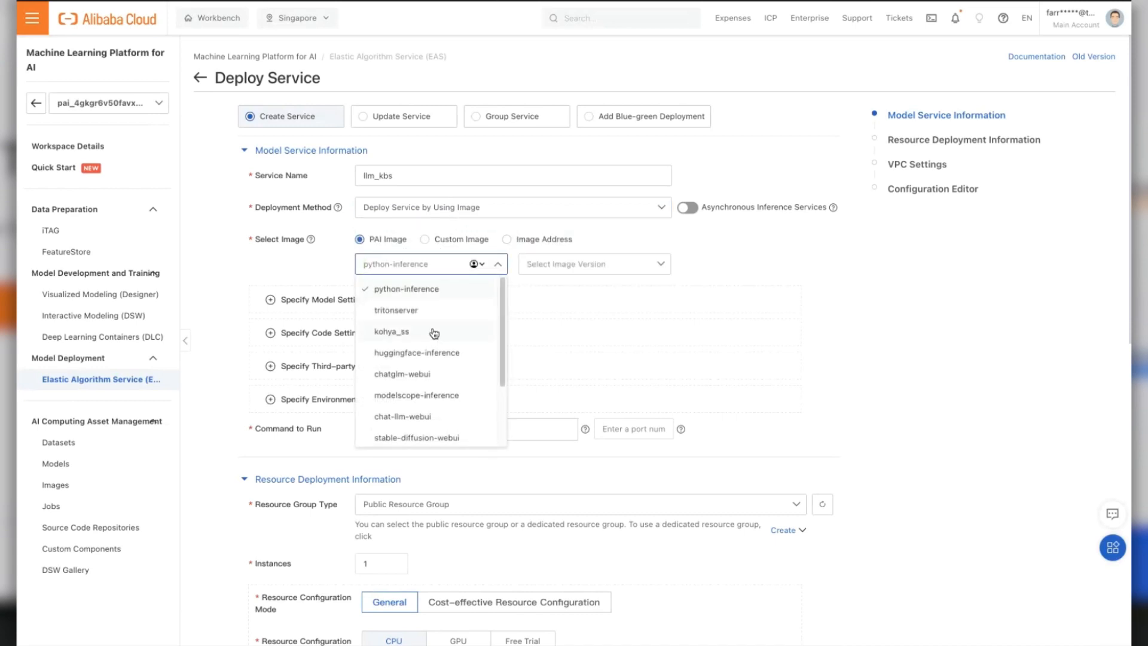
scroll(435, 334, down, 1)
scroll(435, 333, down, 2)
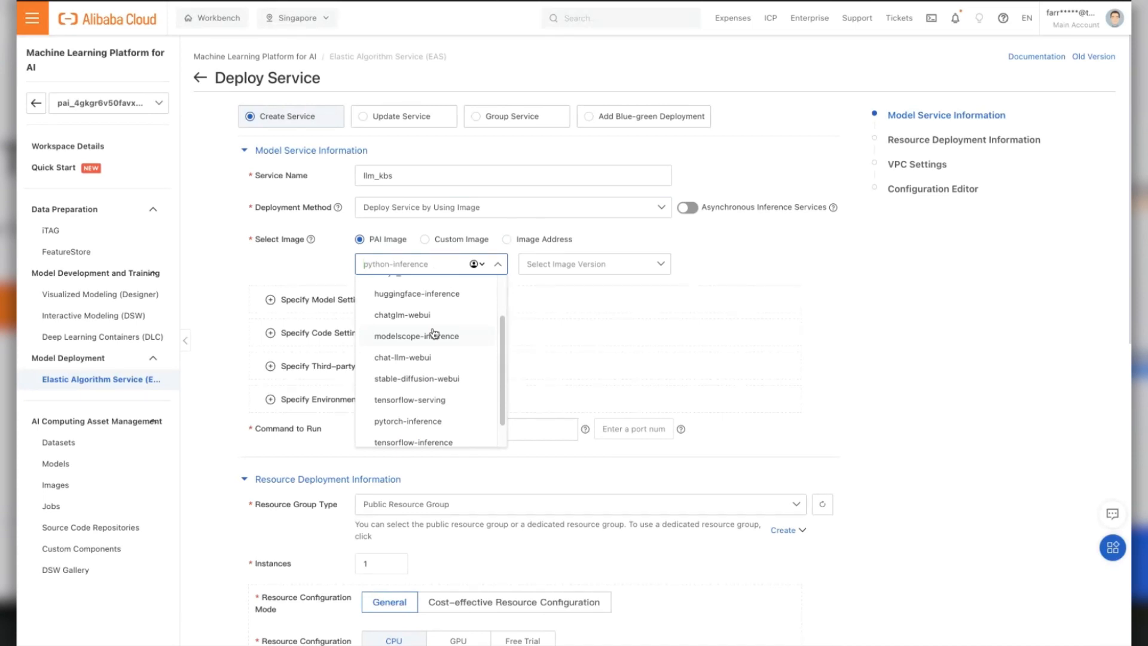
scroll(435, 333, down, 1)
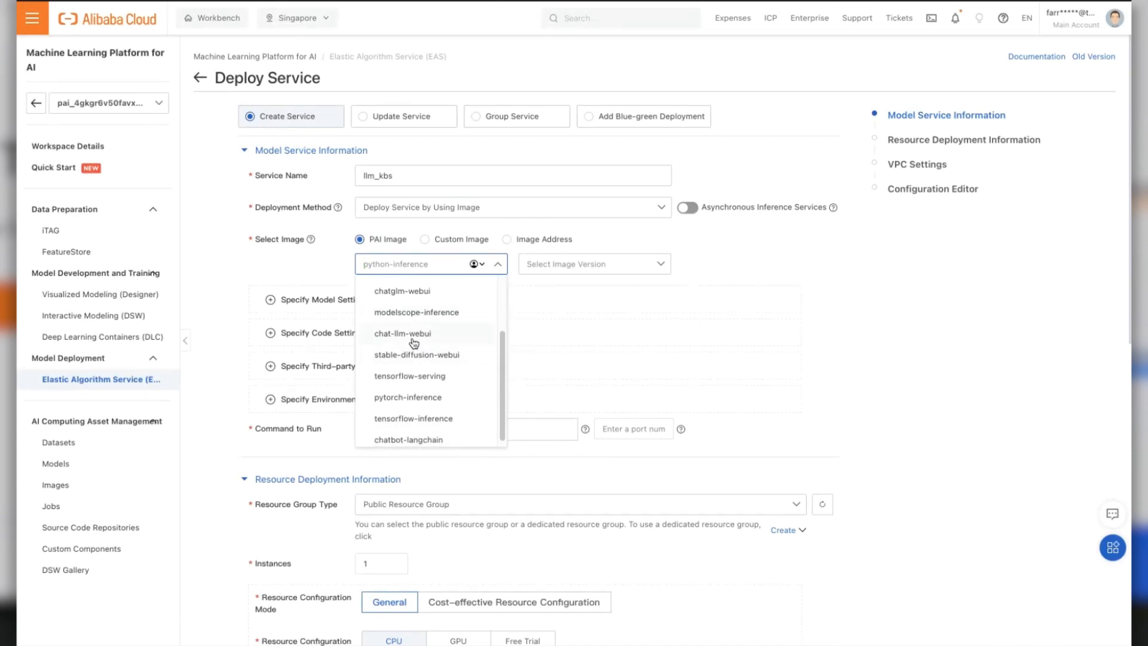
click(414, 338)
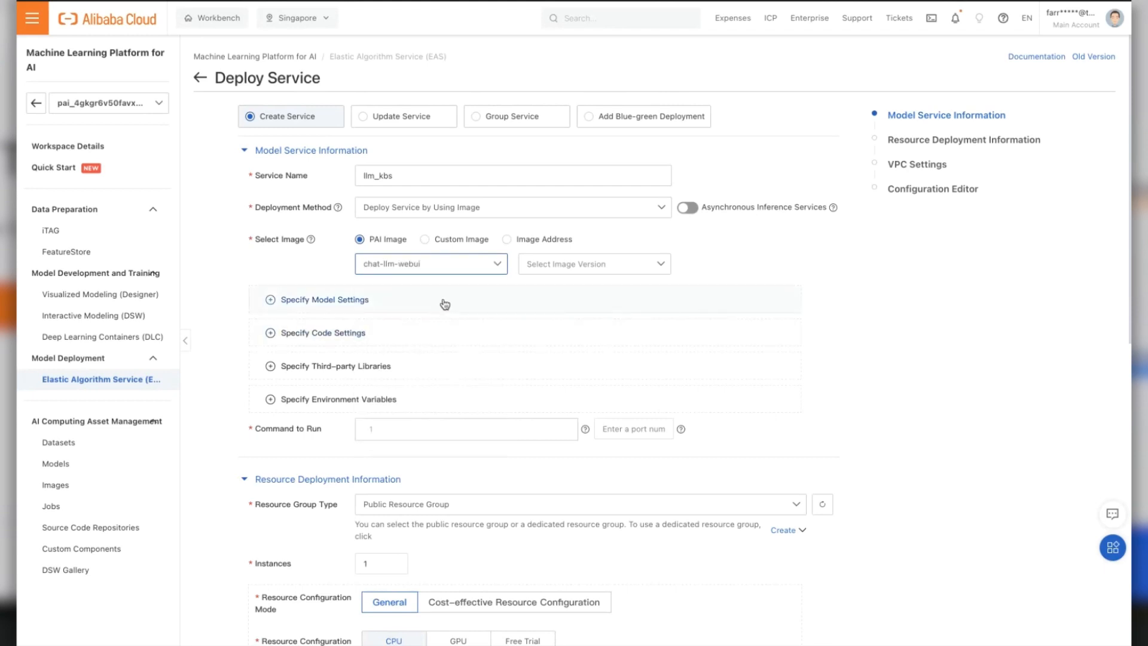
click(542, 264)
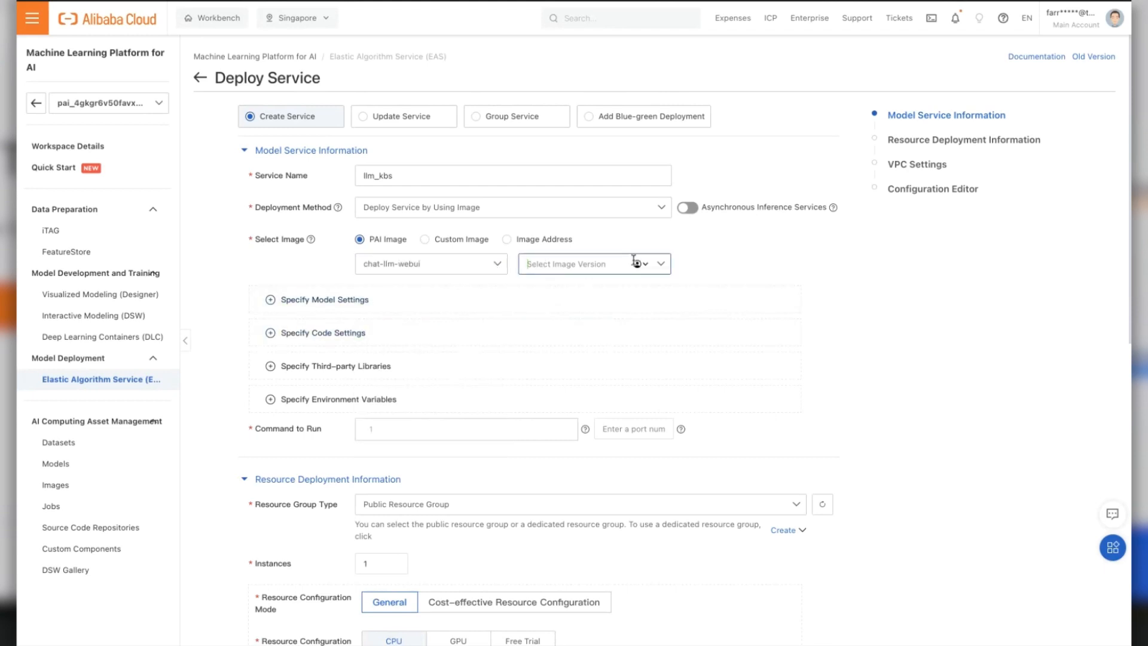
click(659, 264)
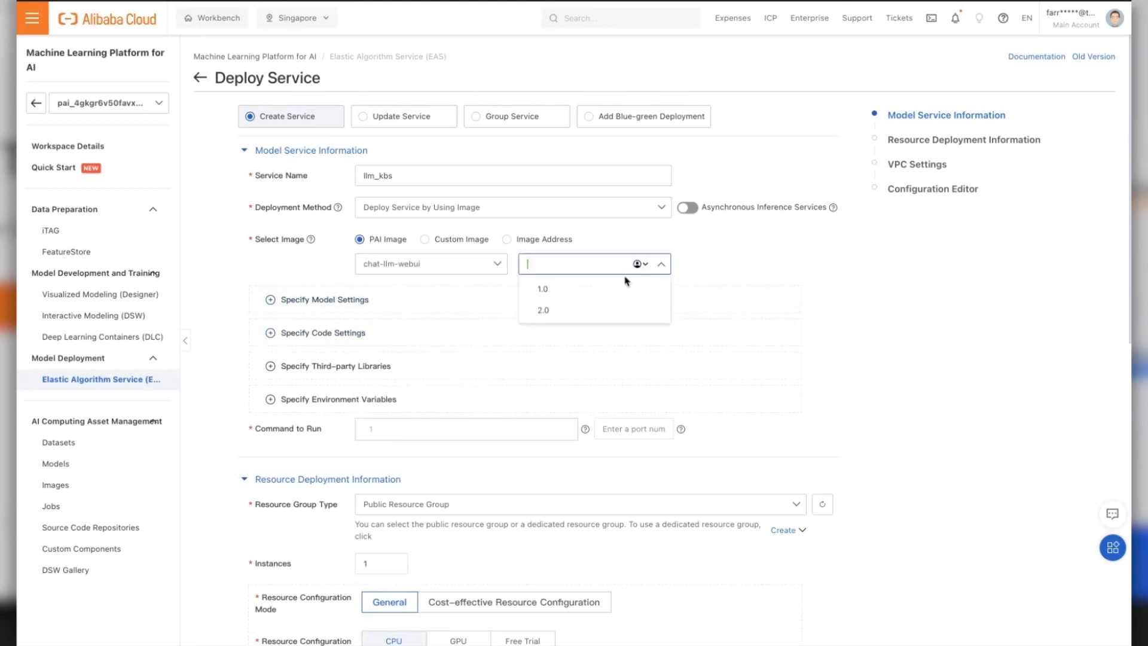
click(591, 309)
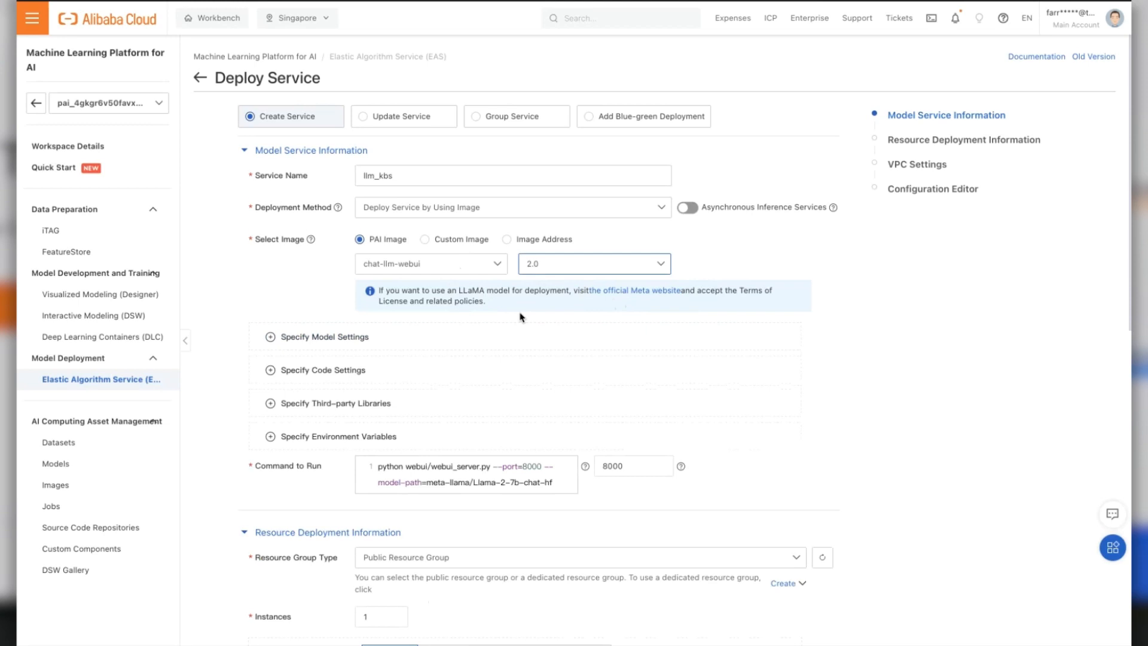
- In the Alibaba Cloud Community blog, open the article on running Llama2 models on PAI and find its API run command
scroll(520, 317, down, 3)
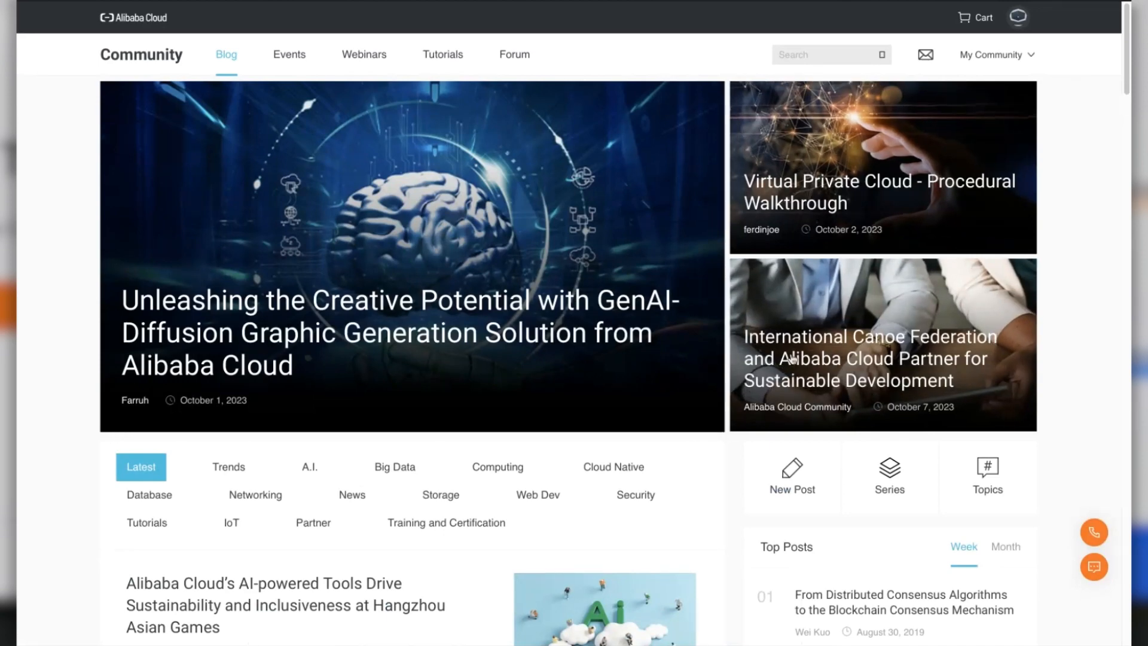
scroll(776, 449, down, 1)
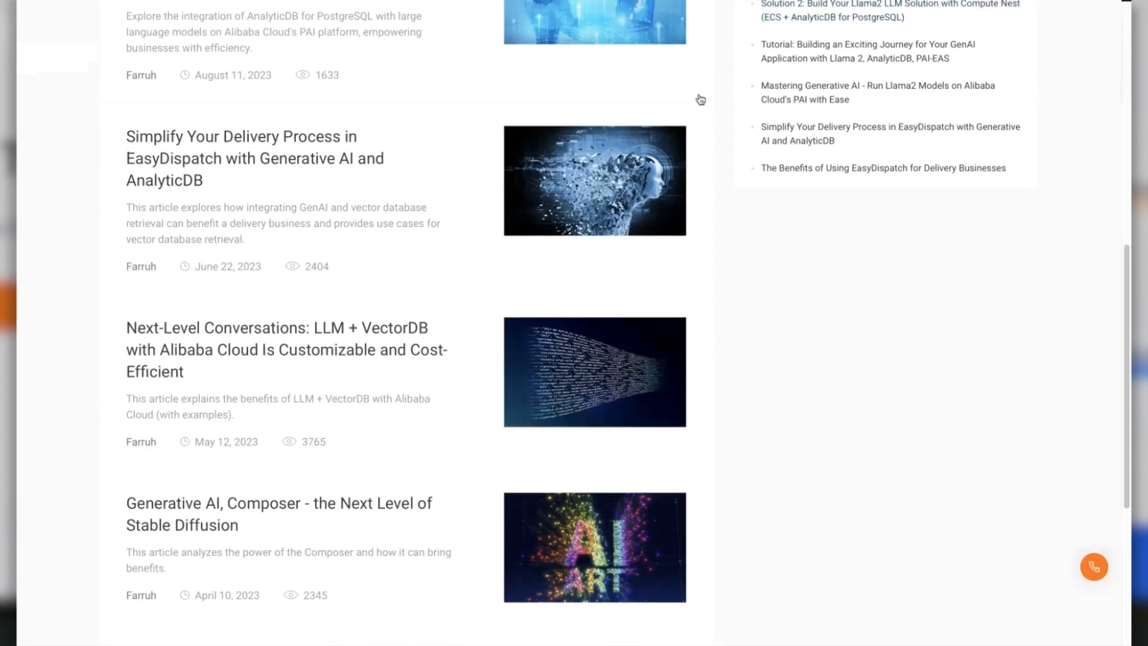
scroll(693, 100, up, 8)
scroll(379, 287, down, 2)
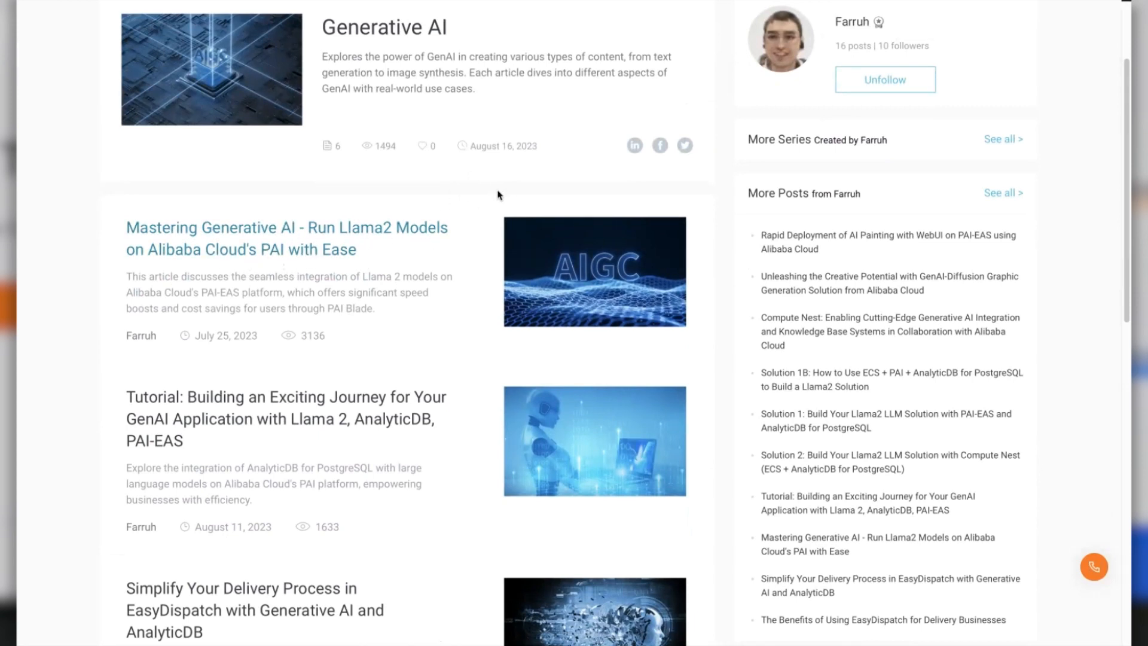
click(399, 228)
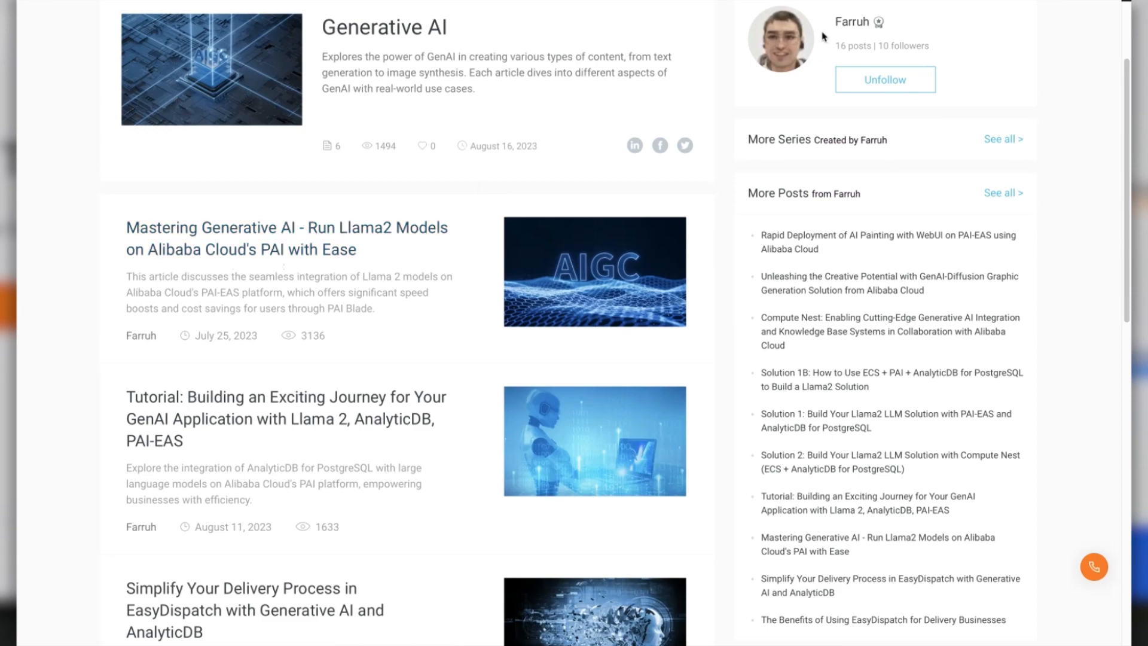
scroll(488, 241, down, 20)
scroll(487, 241, down, 9)
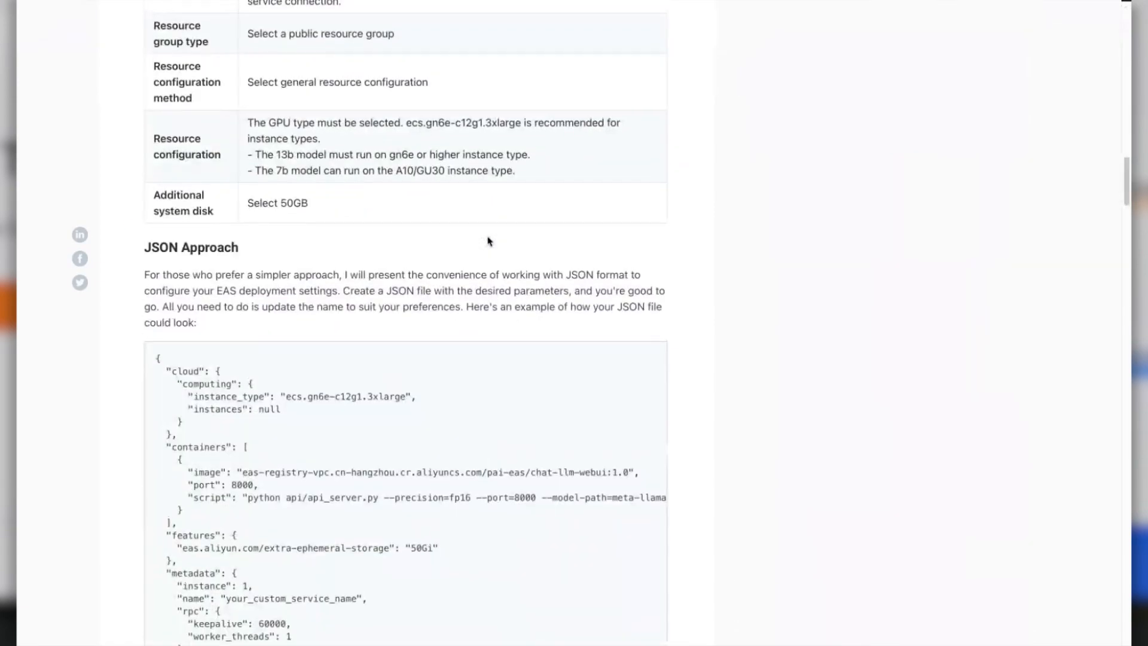
scroll(487, 241, down, 16)
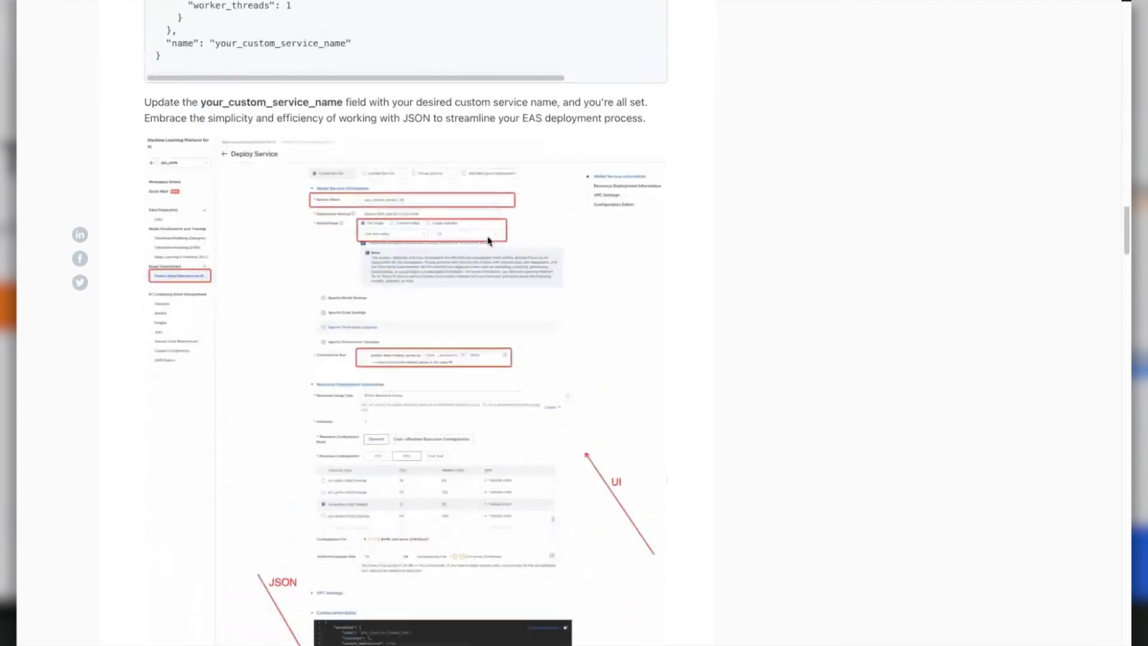
scroll(487, 241, down, 5)
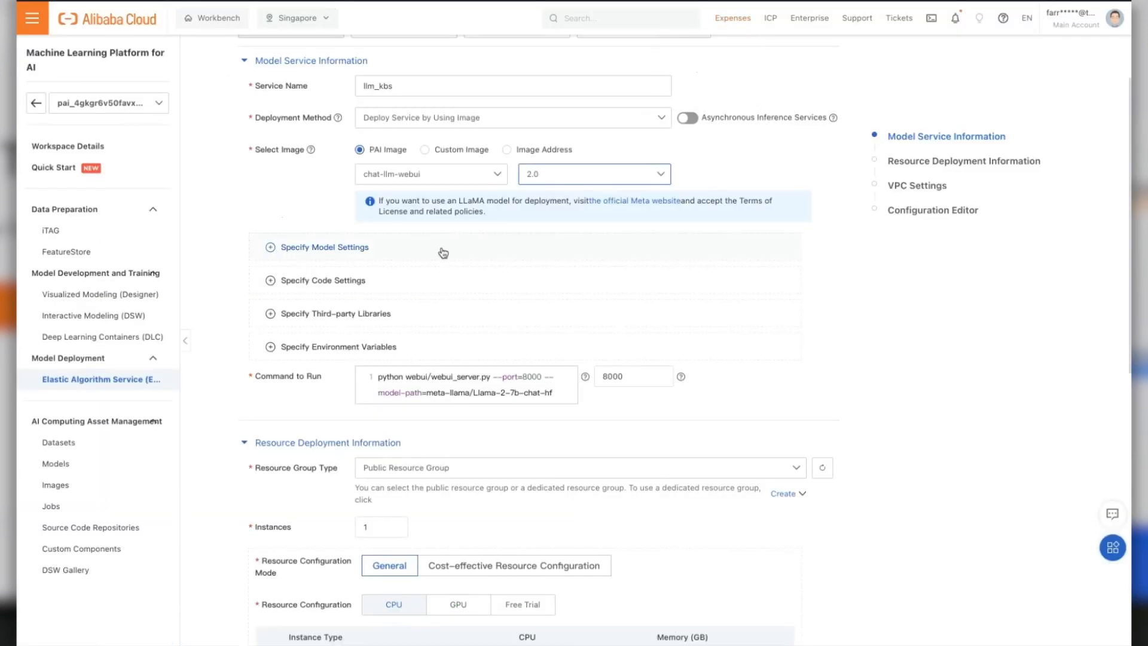
- Replace the service's run command with "python api/api_server.py --port=8000 --model-path=meta-llama/Llama-2-7b-chat-hf --precision=fp16"
click(443, 377)
key(ctrl+a)
text(python api/api_server.py --port=8000 --model-path=meta-llama/Llama-2-7b-chat-hf --precision=fp16)
- Set the resource configuration to the GPU instance type ml.gu7i.c8m30.1-gu30
scroll(441, 383, down, 10)
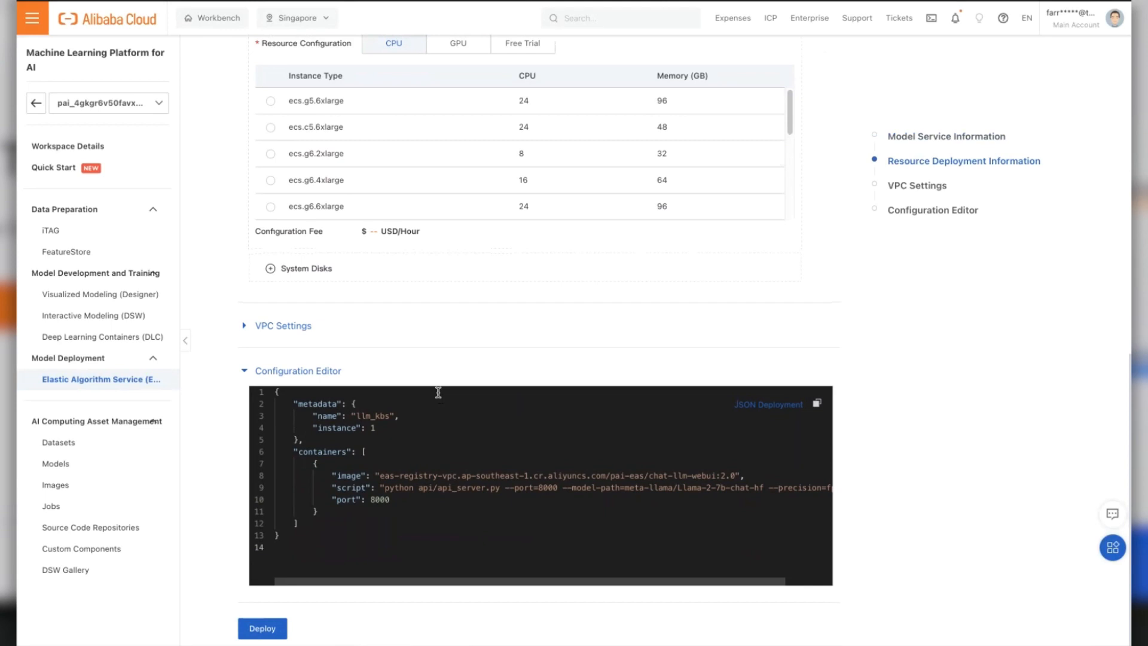
scroll(441, 359, up, 3)
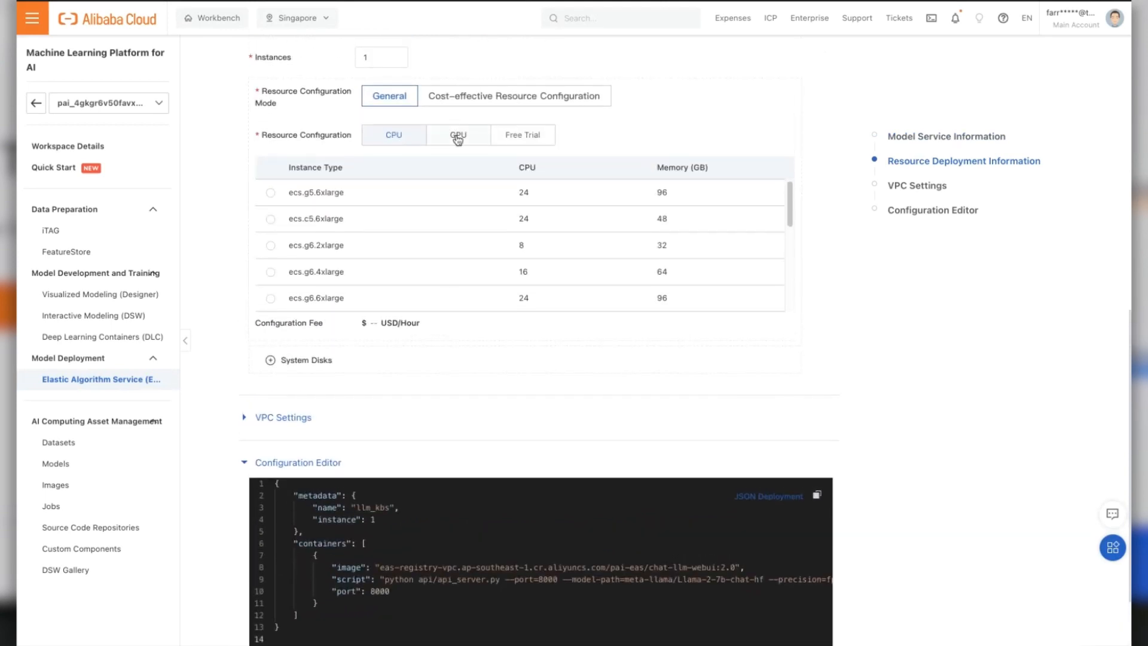
click(458, 139)
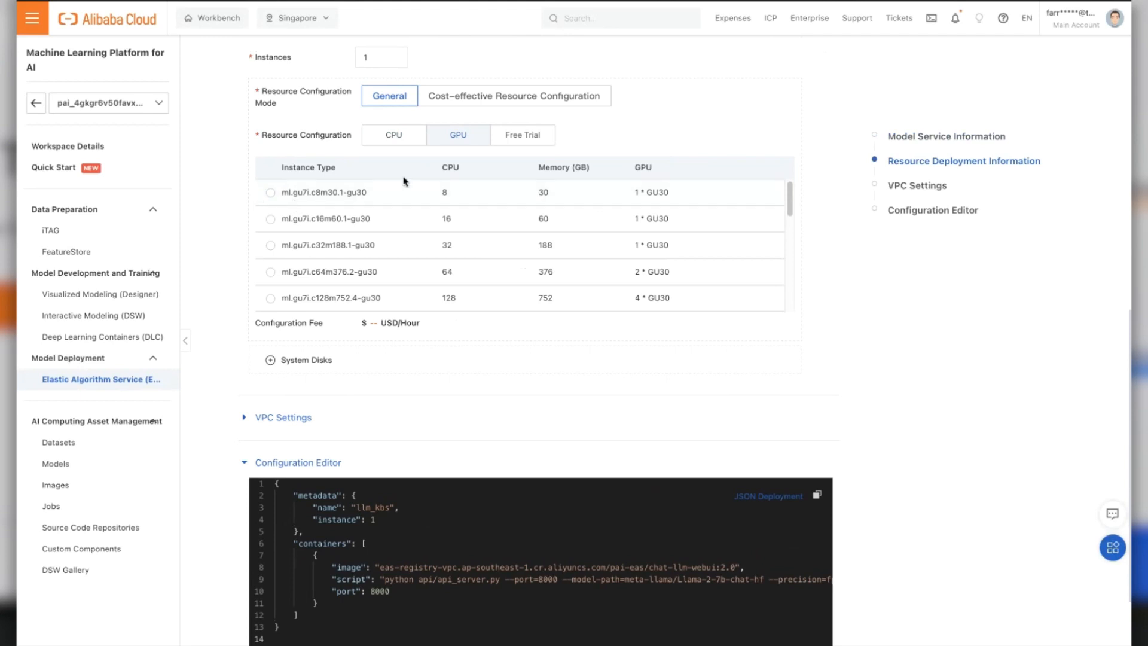
click(270, 192)
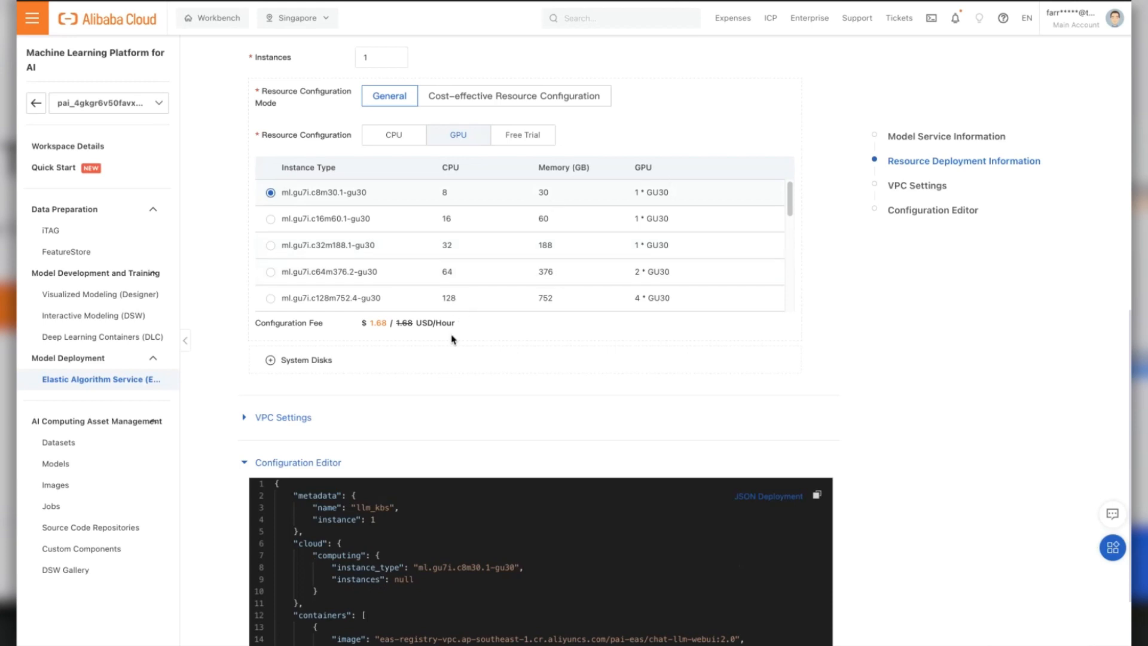
- Copy the "rpc" block with keepalive 100000 and worker_threads 1 from the API method in the Llama 2 article, including its preceding comma
scroll(451, 339, down, 2)
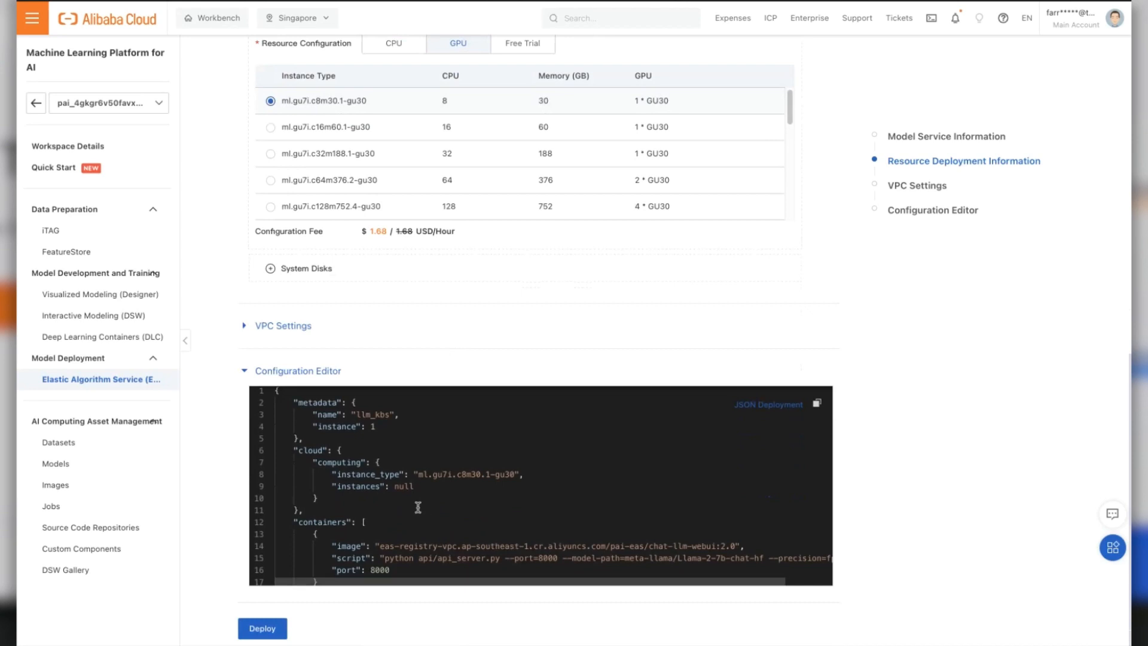
scroll(418, 507, down, 2)
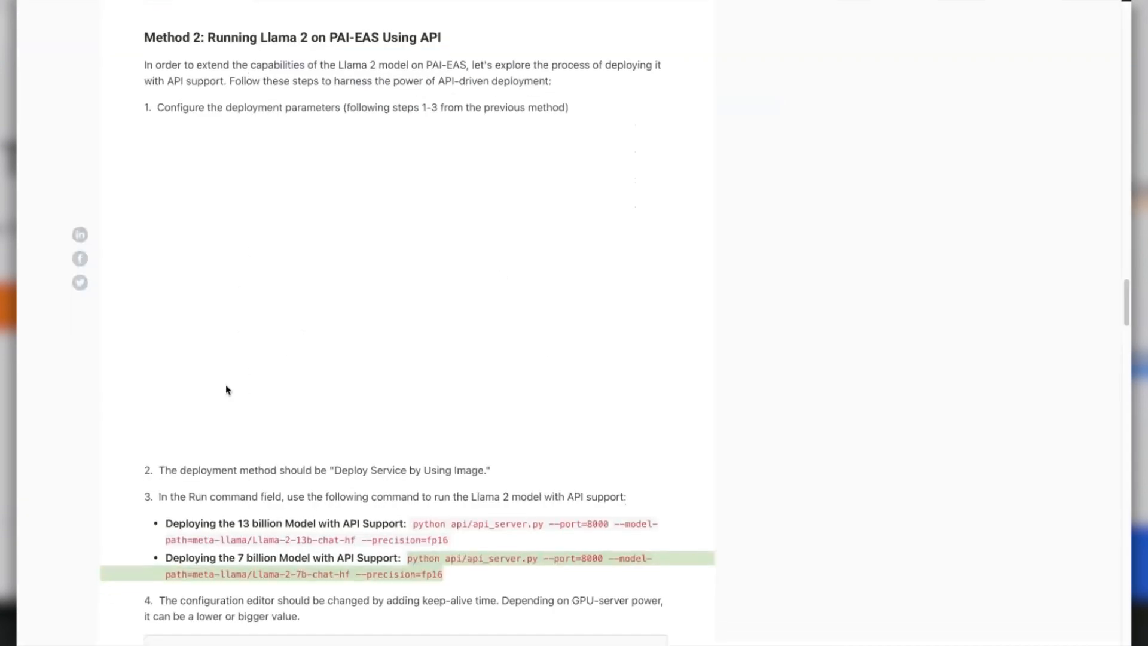
scroll(226, 389, down, 7)
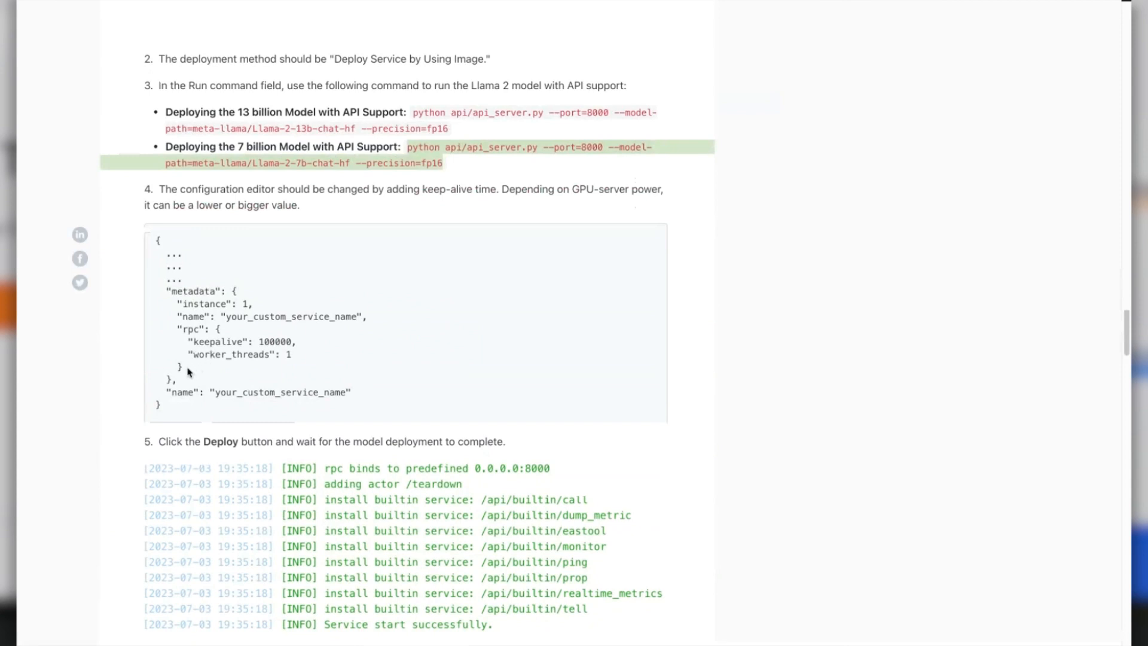
double_click(178, 342)
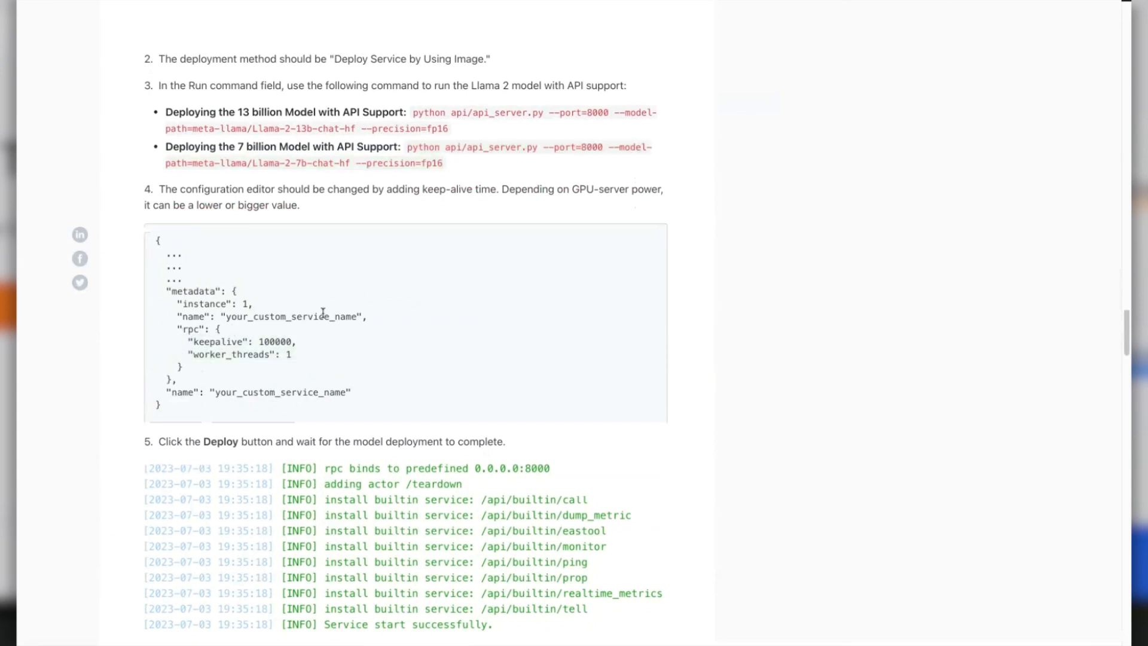
drag(363, 315, 257, 368)
key(super+c)
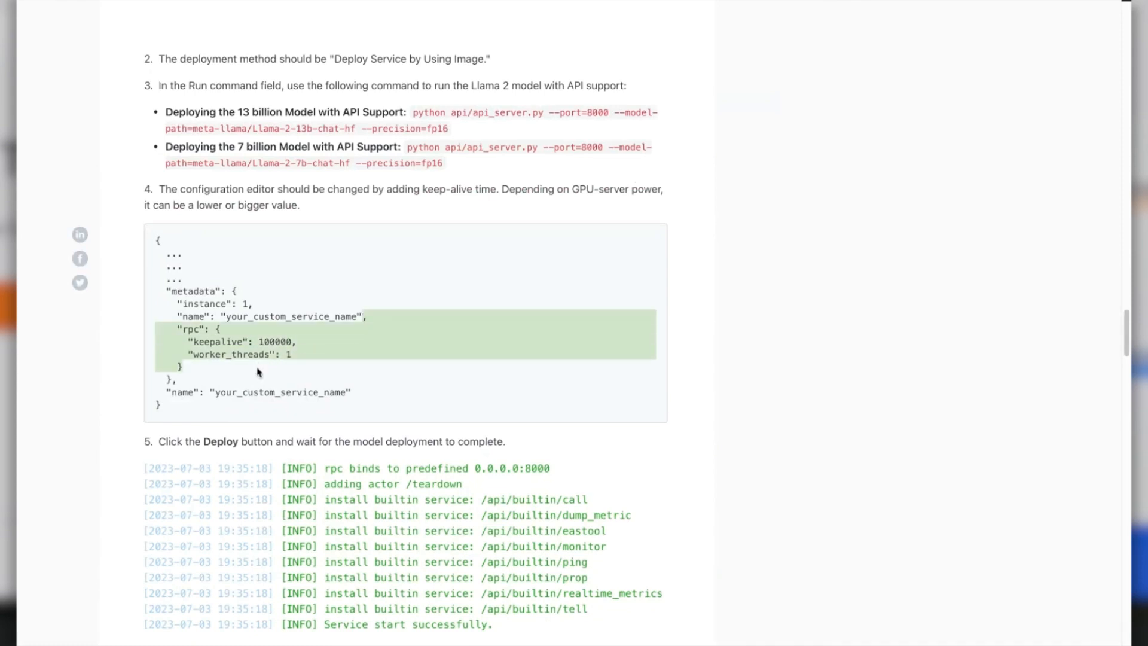
- Paste the copied rpc block into the service's JSON configuration, after the "instance" entry inside "metadata"
click(320, 2)
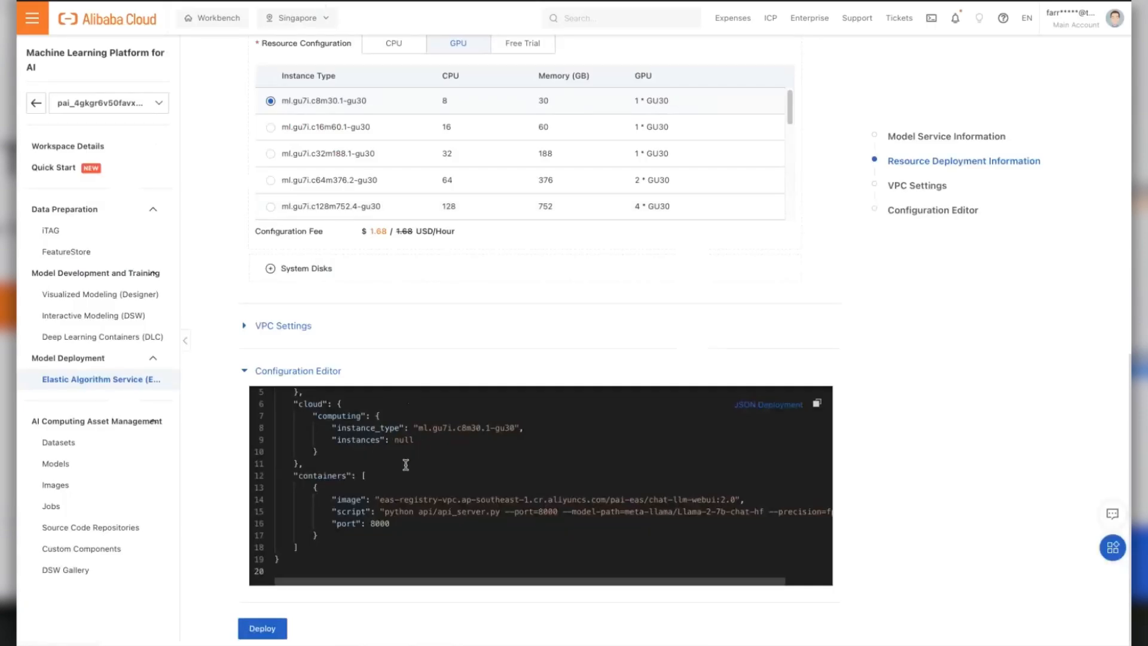
scroll(392, 499, up, 2)
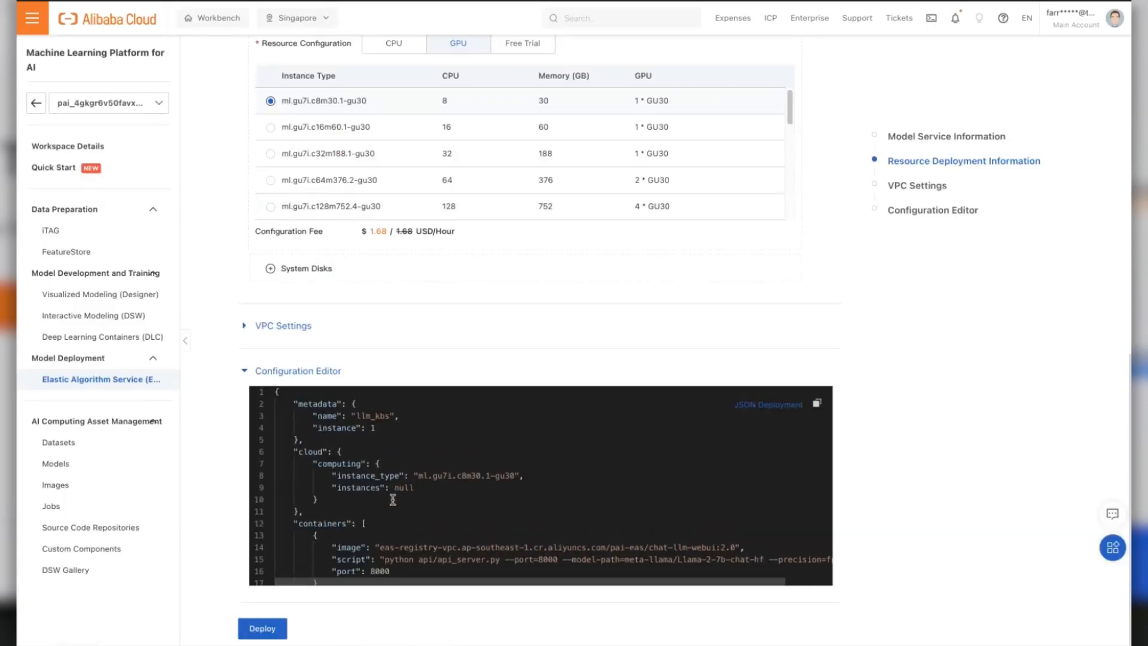
click(381, 428)
click(416, 420)
click(388, 456)
click(378, 431)
text(,)
key(Return)
key(super+v)
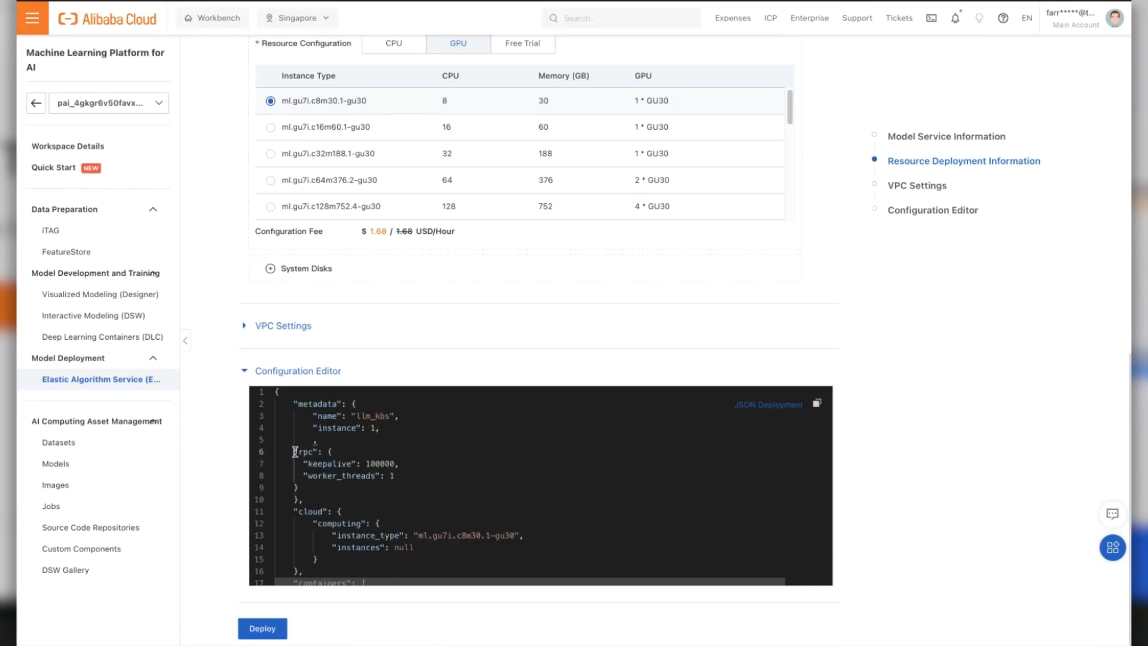
- Remove the stray comma line before the rpc block, align its indentation within "metadata", and check the rest of the JSON
key(BackSpace)
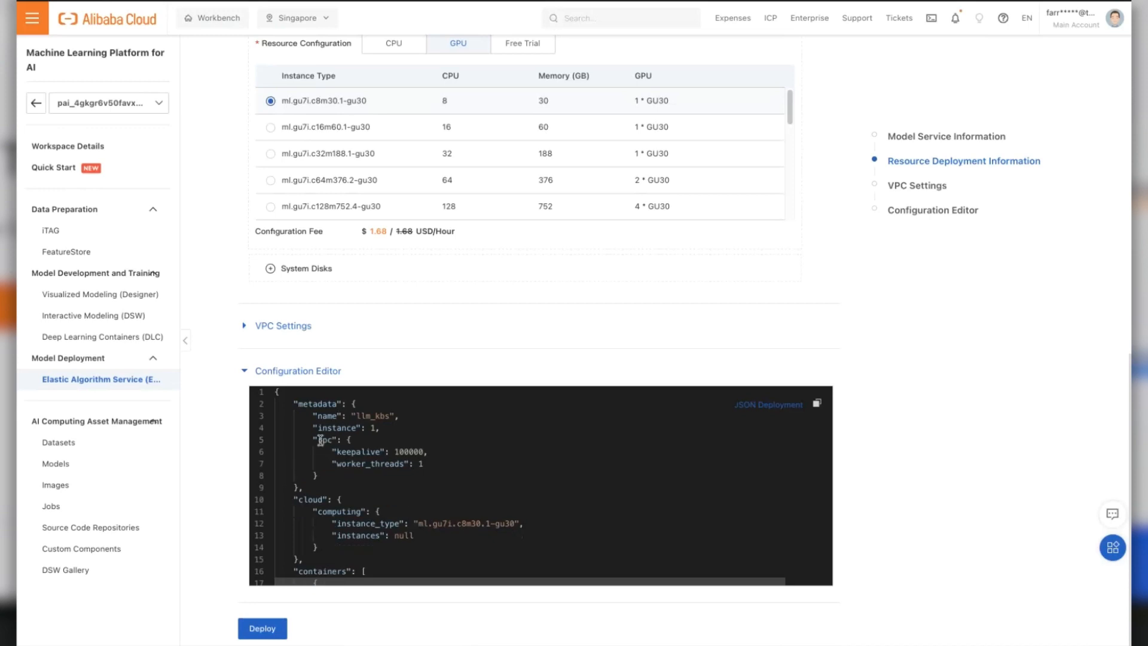
key(ctrl+End)
scroll(370, 508, up, 3)
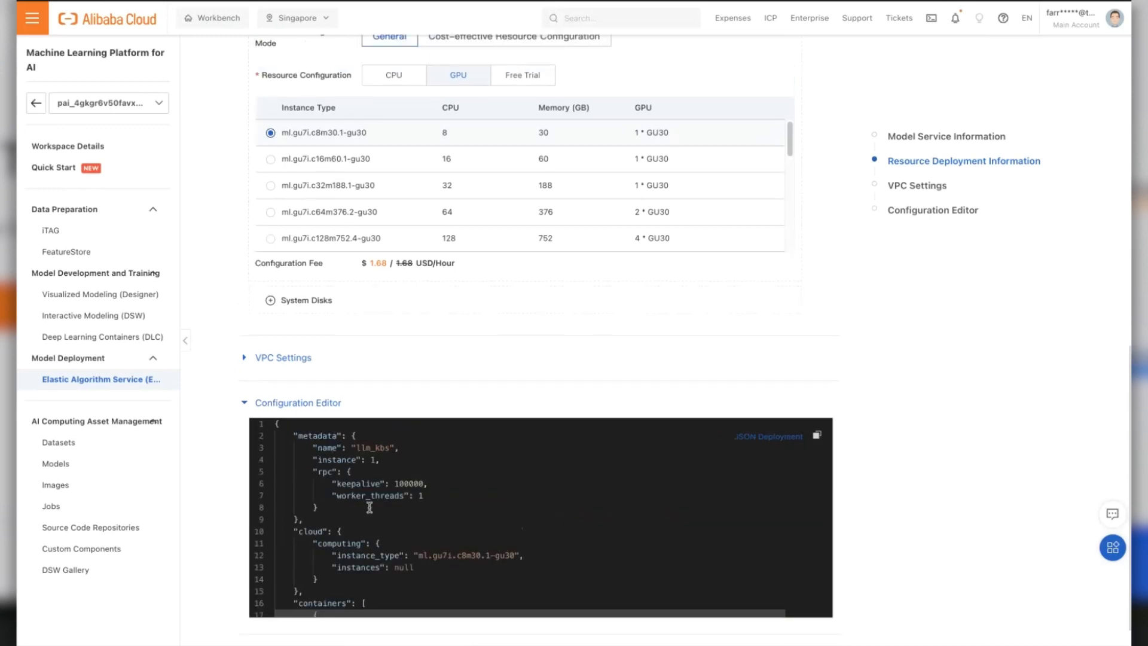
scroll(370, 508, down, 3)
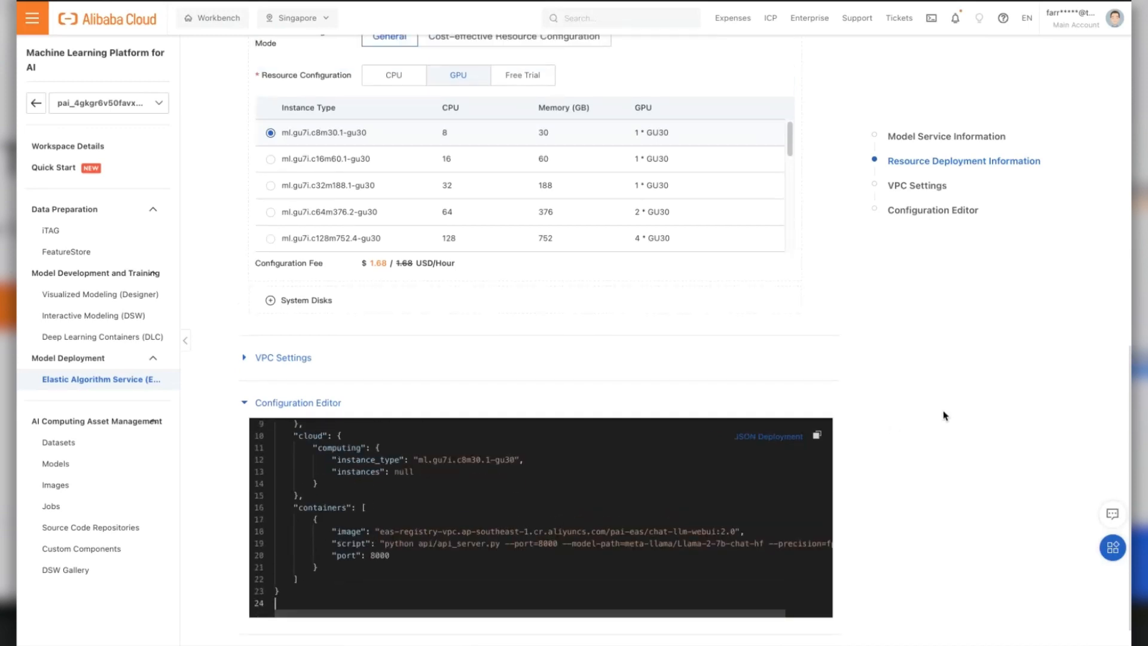
scroll(942, 417, down, 2)
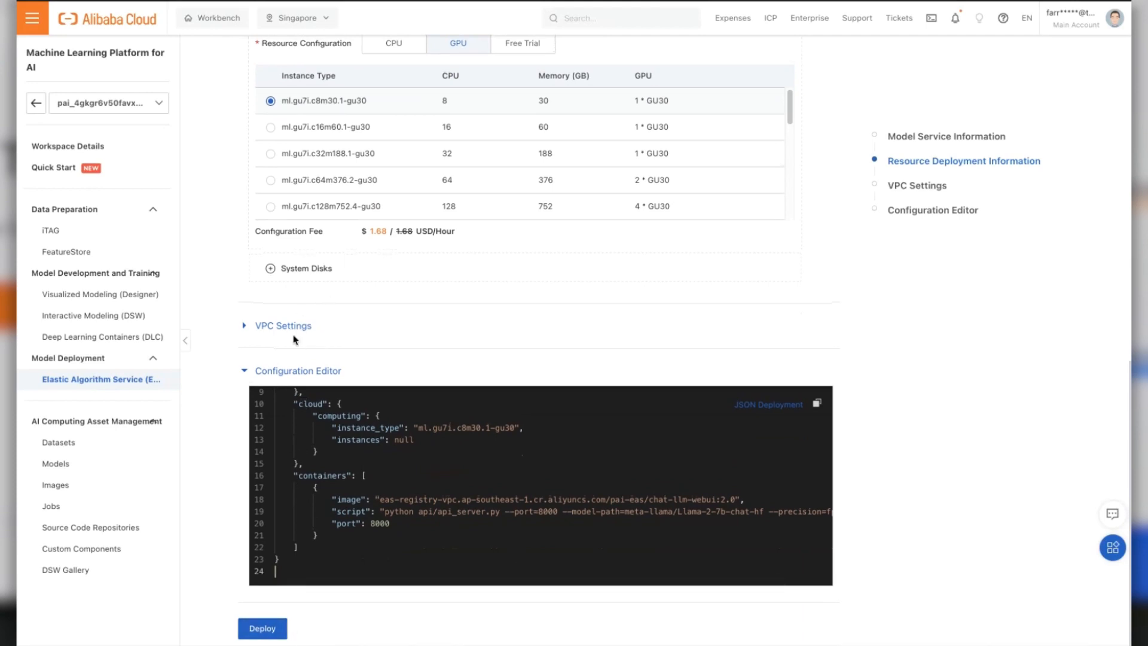
- Search the console's products and services for "analy" and open AnalyticDB for PostgreSQL
click(130, 385)
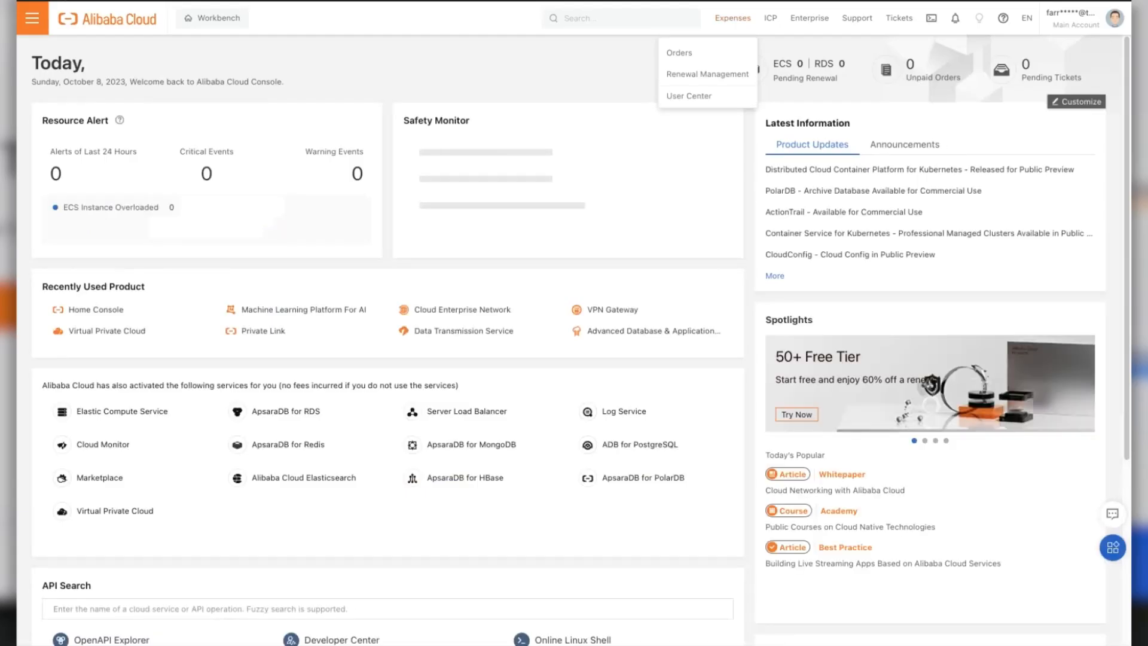
click(37, 35)
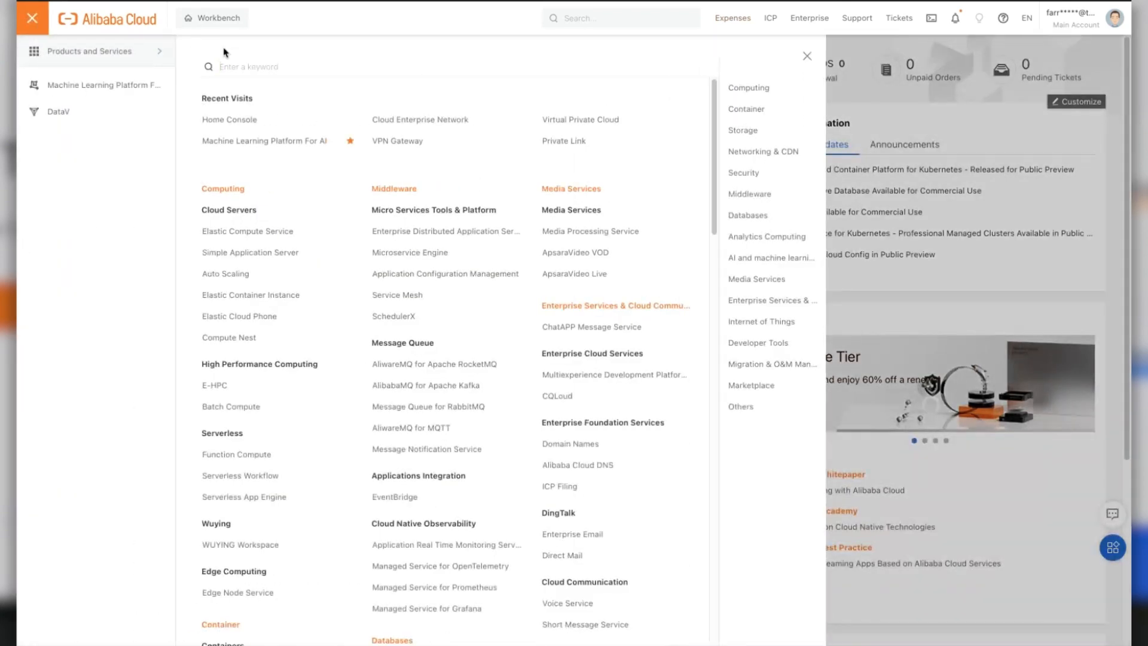
text(analy)
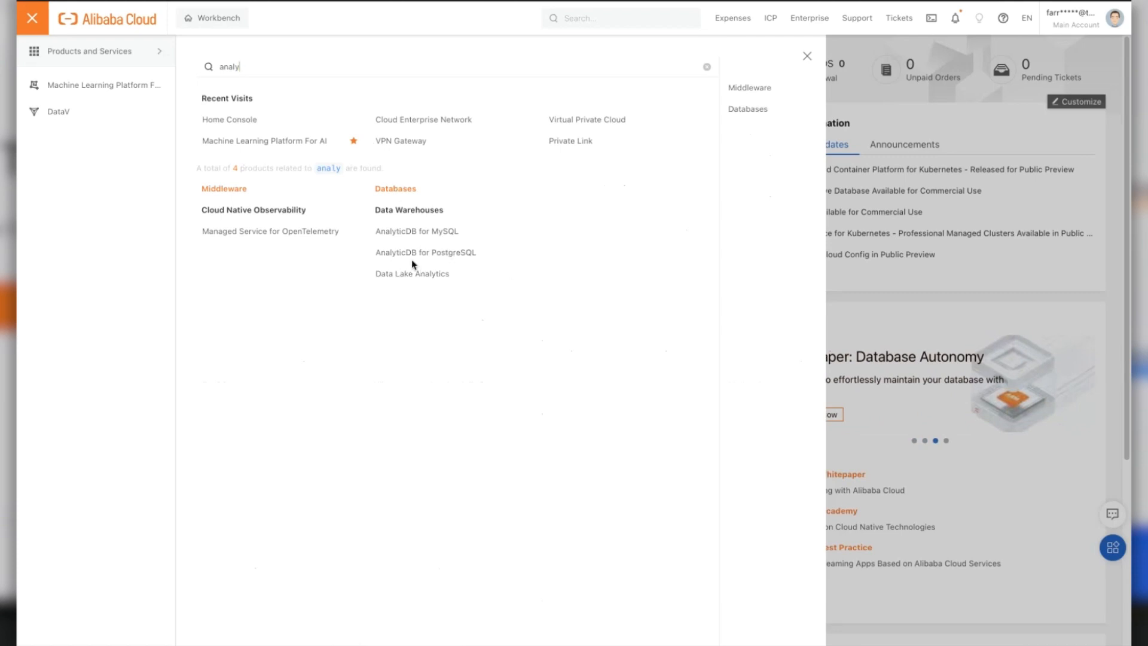
text(sts)
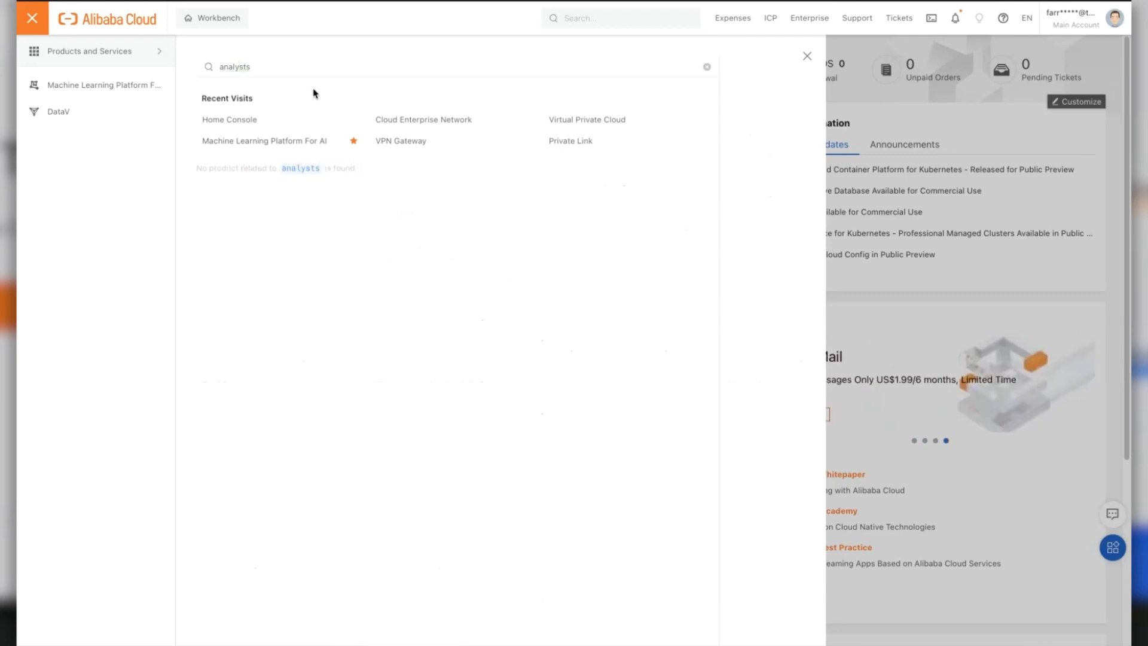
key(BackSpace)
key(BackSpace)
key(BackSpace)
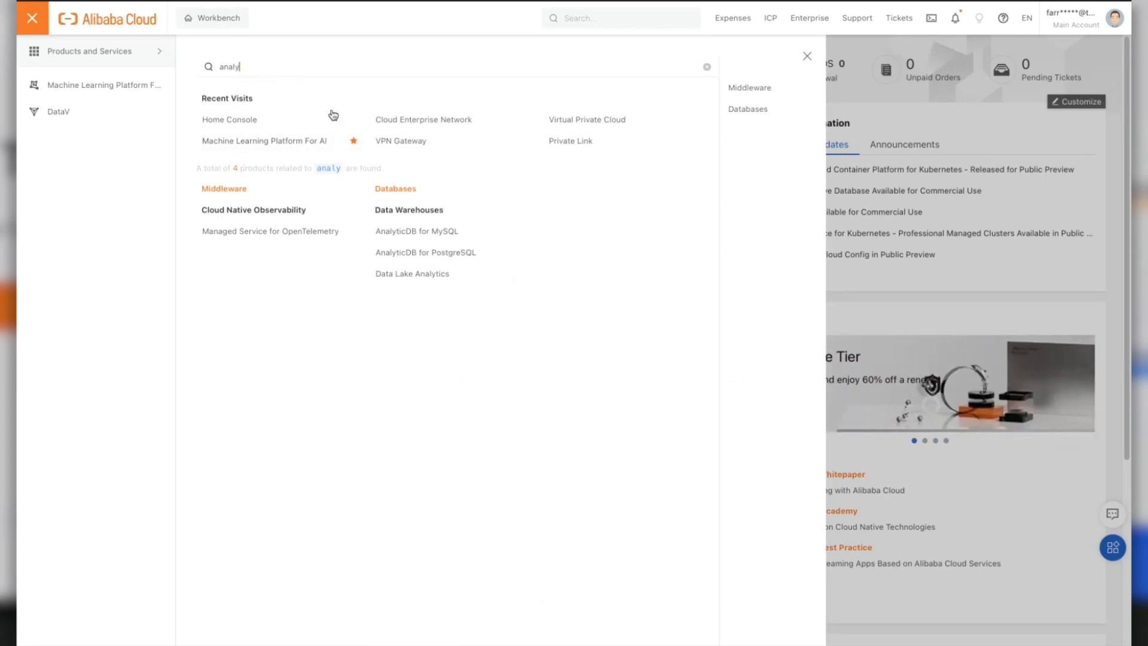
click(420, 262)
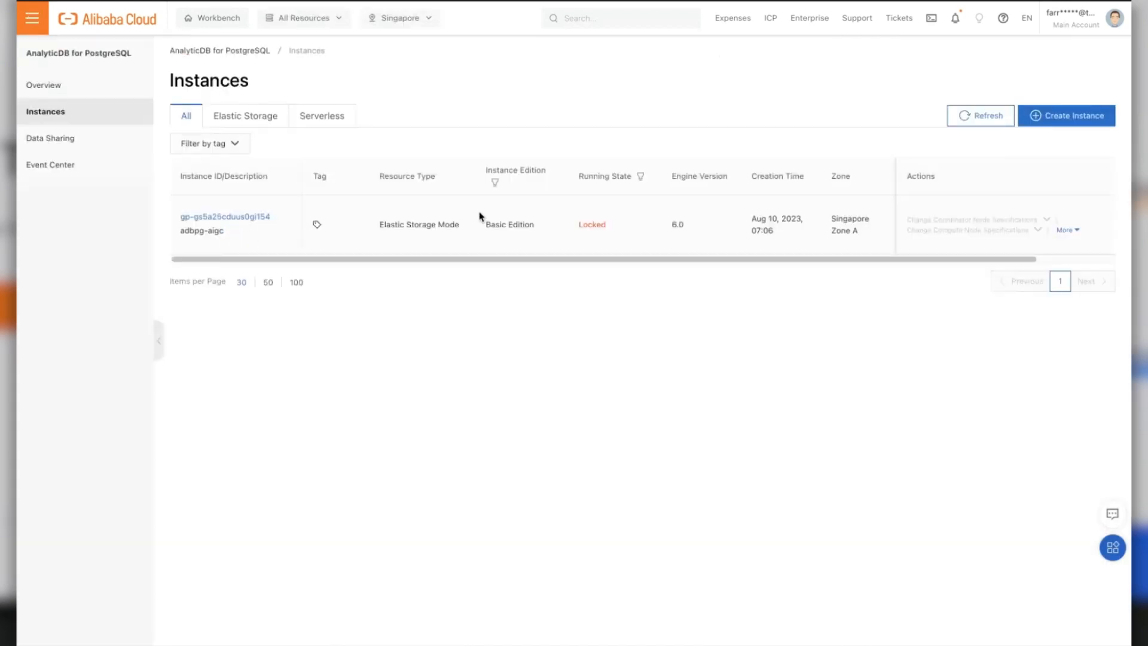
- Start creating an AnalyticDB for PostgreSQL instance and set its region to Singapore in Asia Pacific
click(1087, 116)
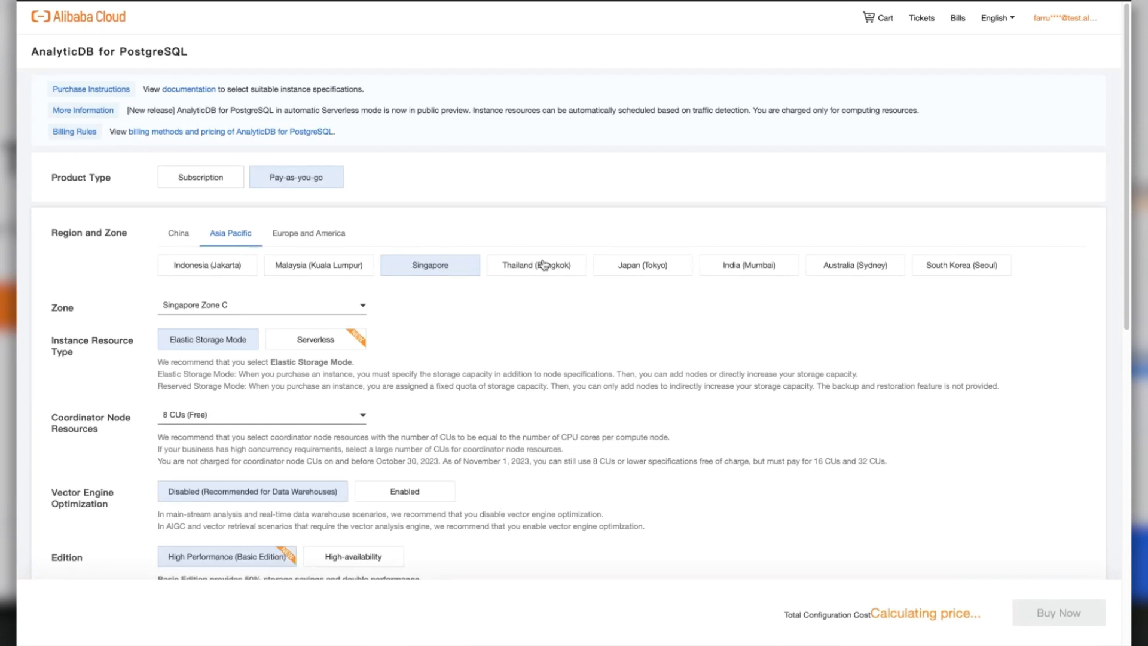
click(331, 233)
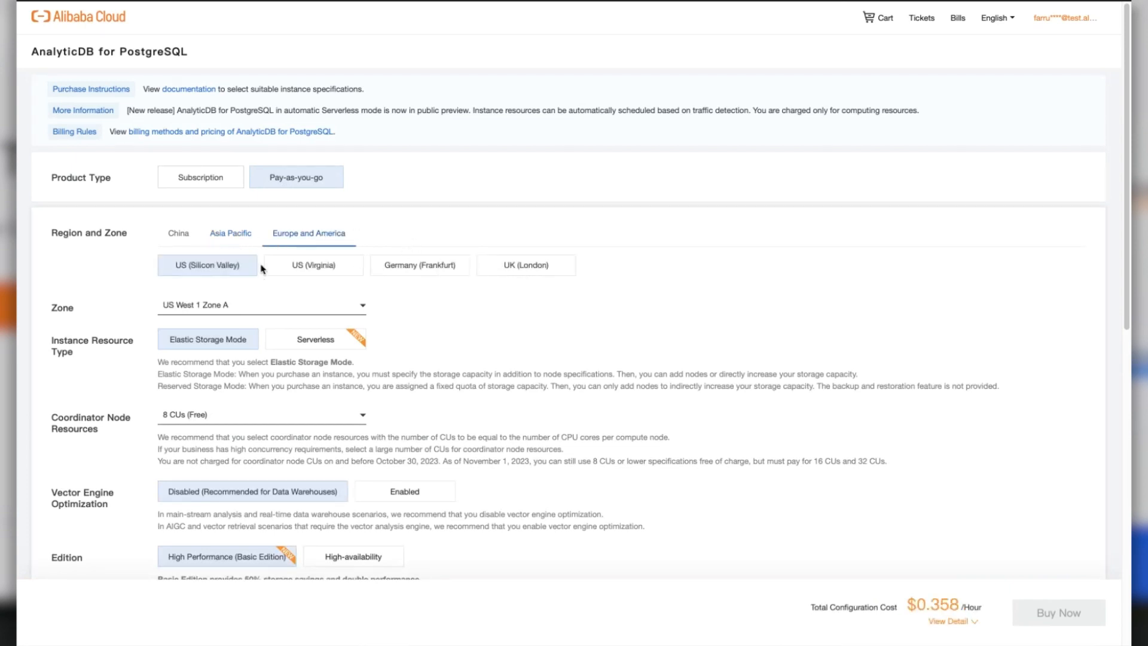
click(247, 241)
click(467, 272)
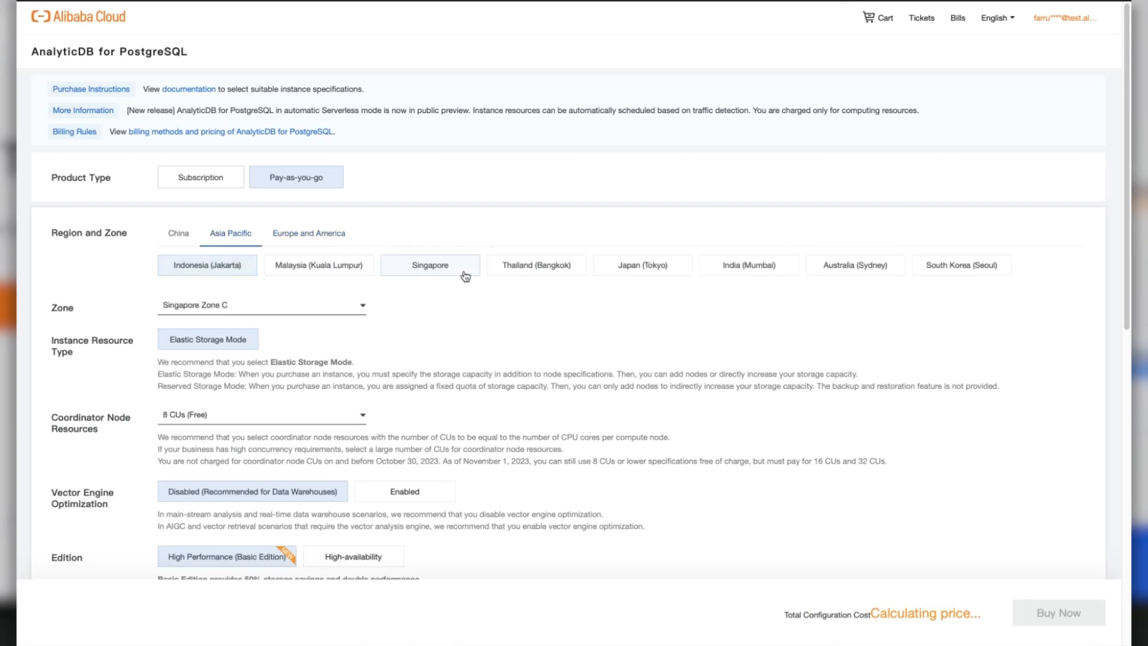
- Enable vector engine optimization for the instance and set the compute node specifications to 4 Cores, 16 GB
scroll(399, 293, down, 4)
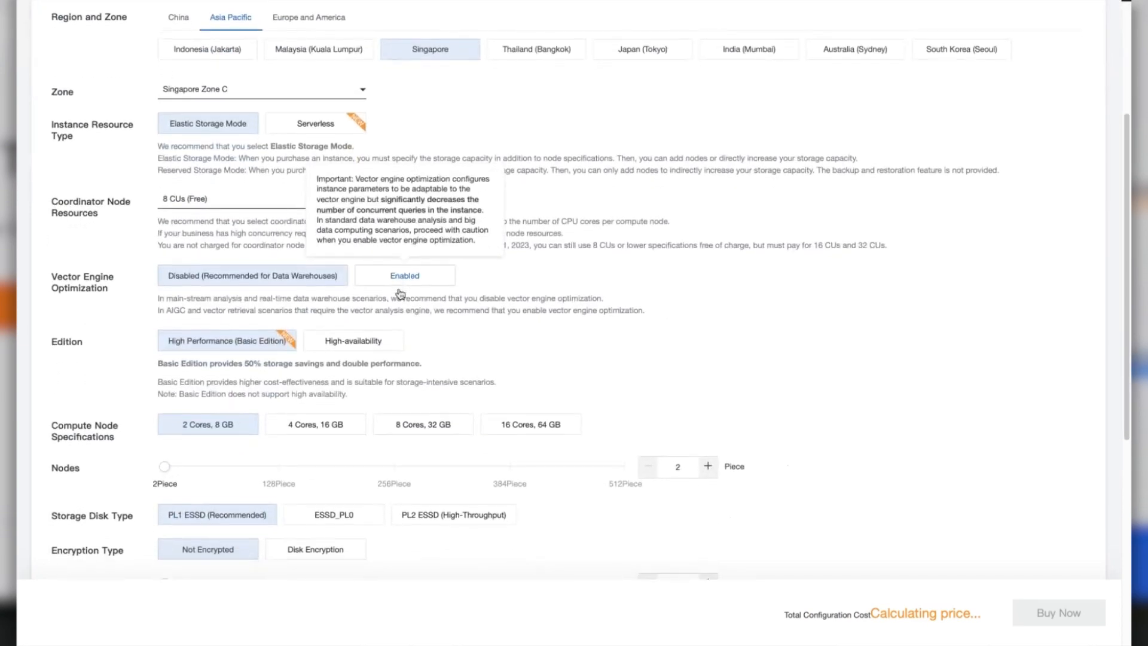
scroll(400, 289, down, 1)
scroll(400, 290, up, 1)
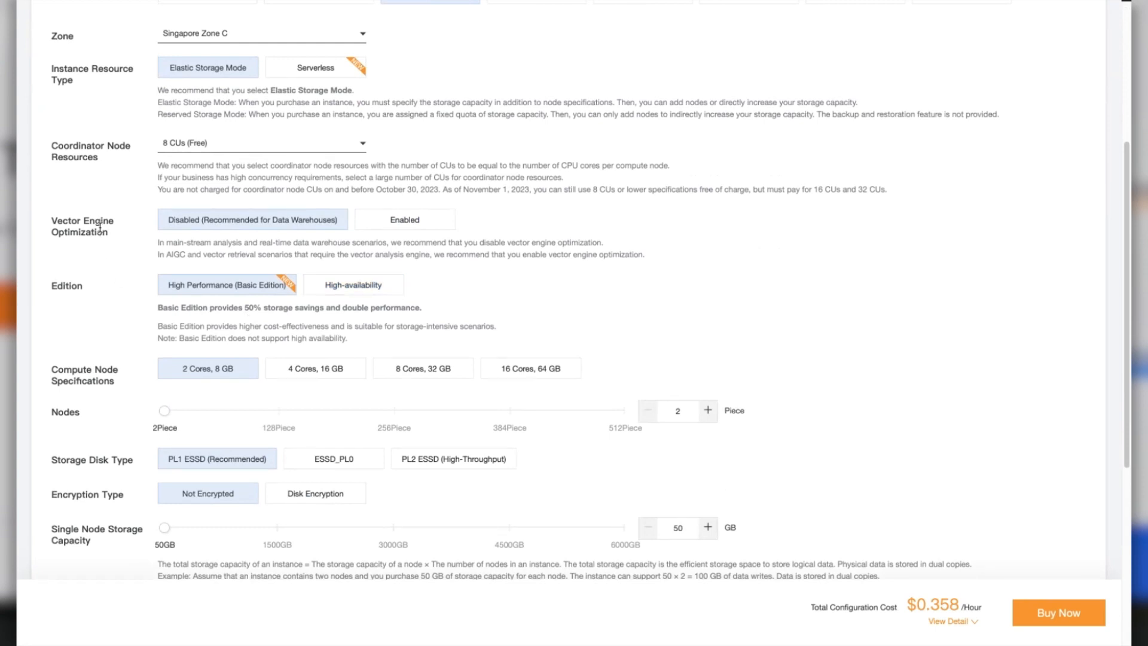
click(396, 220)
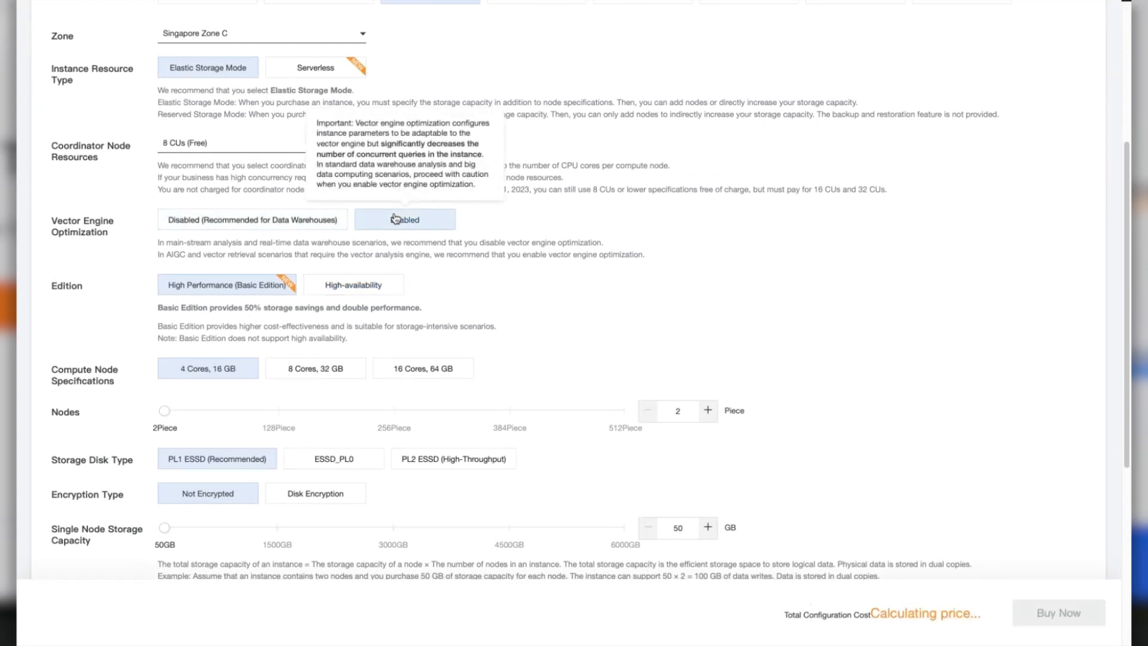
click(298, 375)
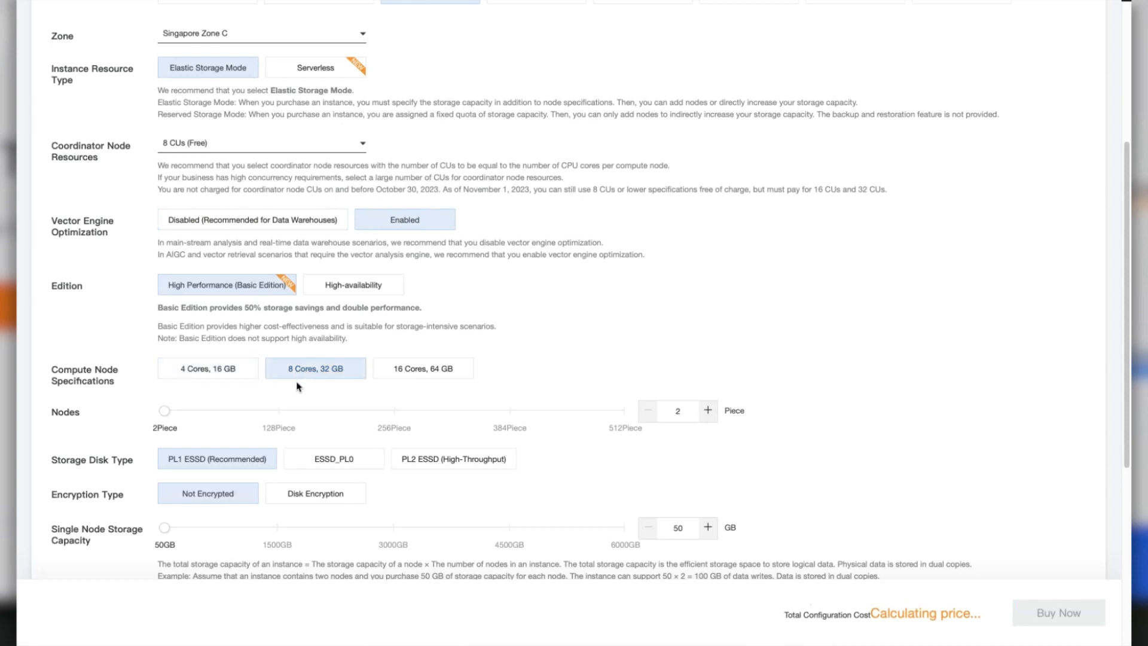
click(239, 381)
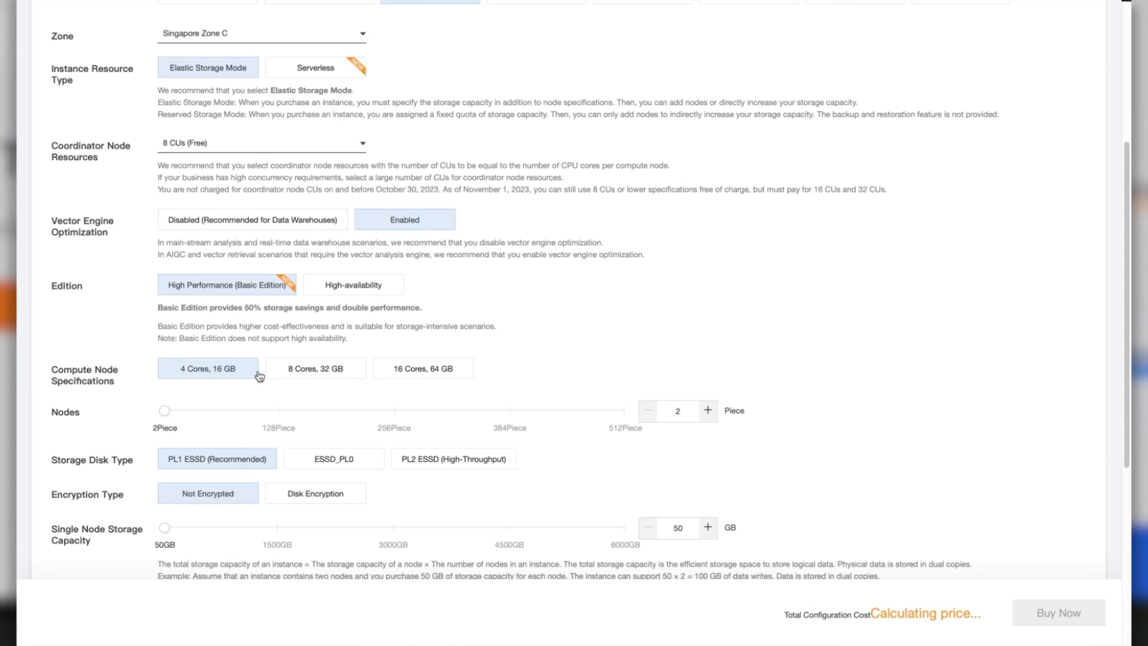
click(308, 383)
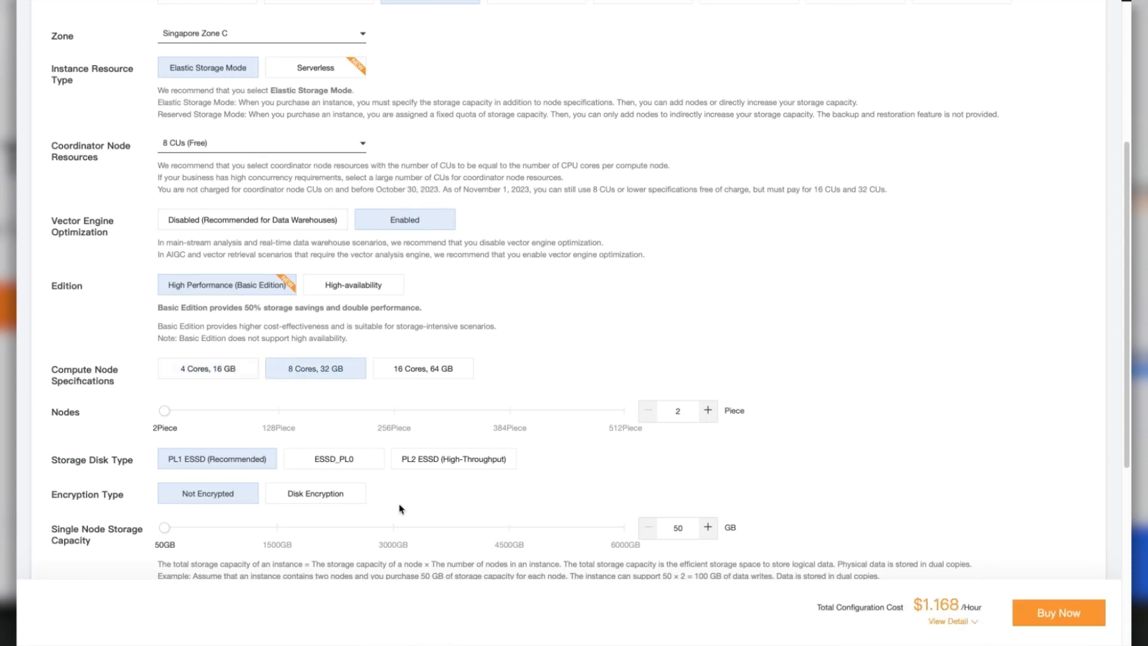
click(242, 380)
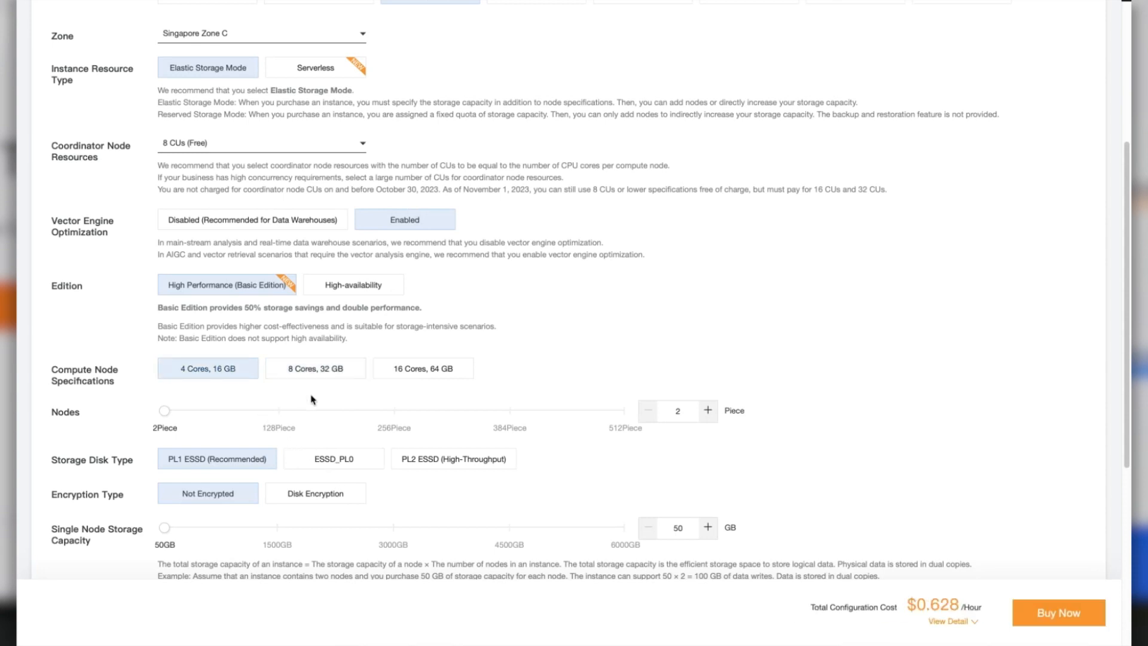
- Review the storage, network and resource group settings, then proceed to the order confirmation for the instance
scroll(320, 397, down, 3)
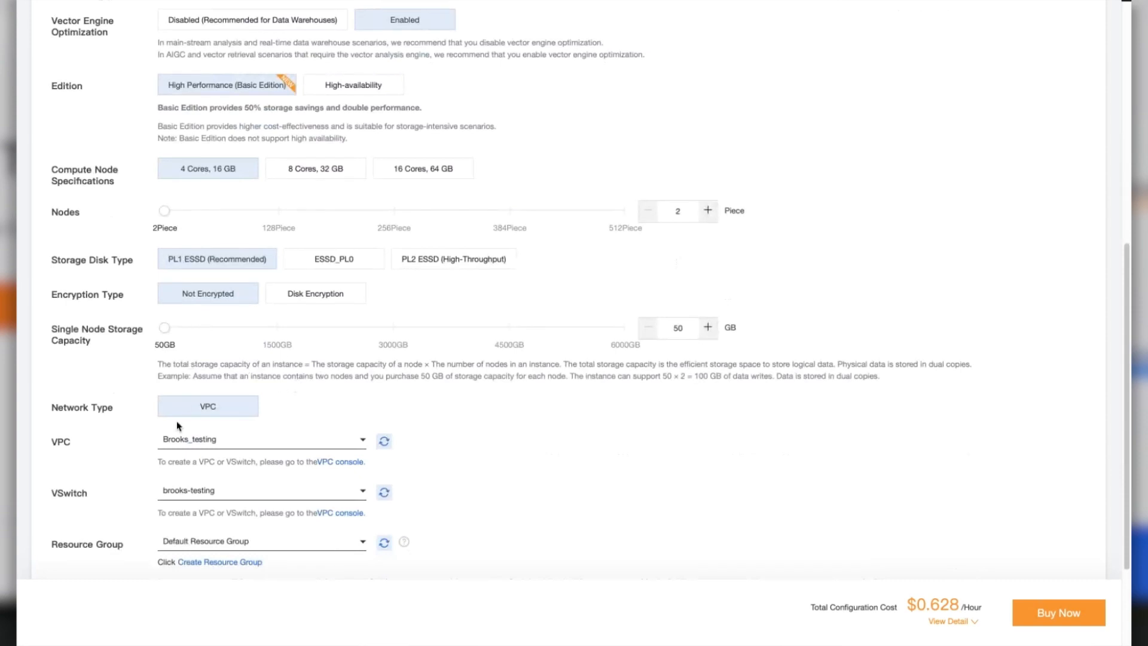
scroll(247, 439, down, 2)
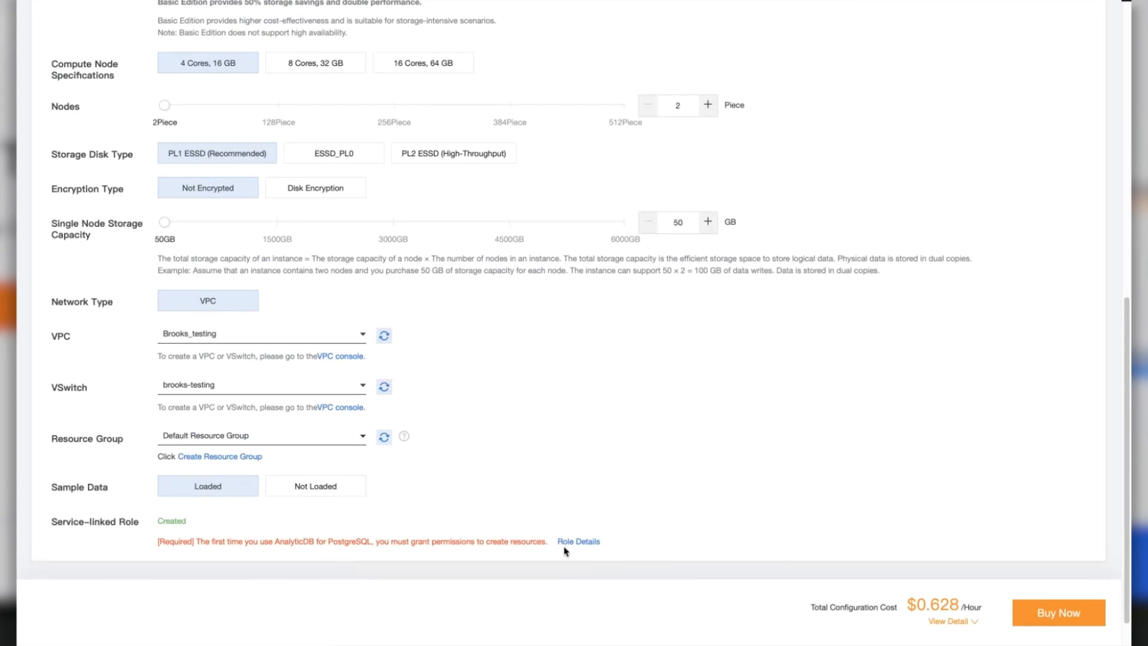
mouse_move(571, 544)
click(1056, 611)
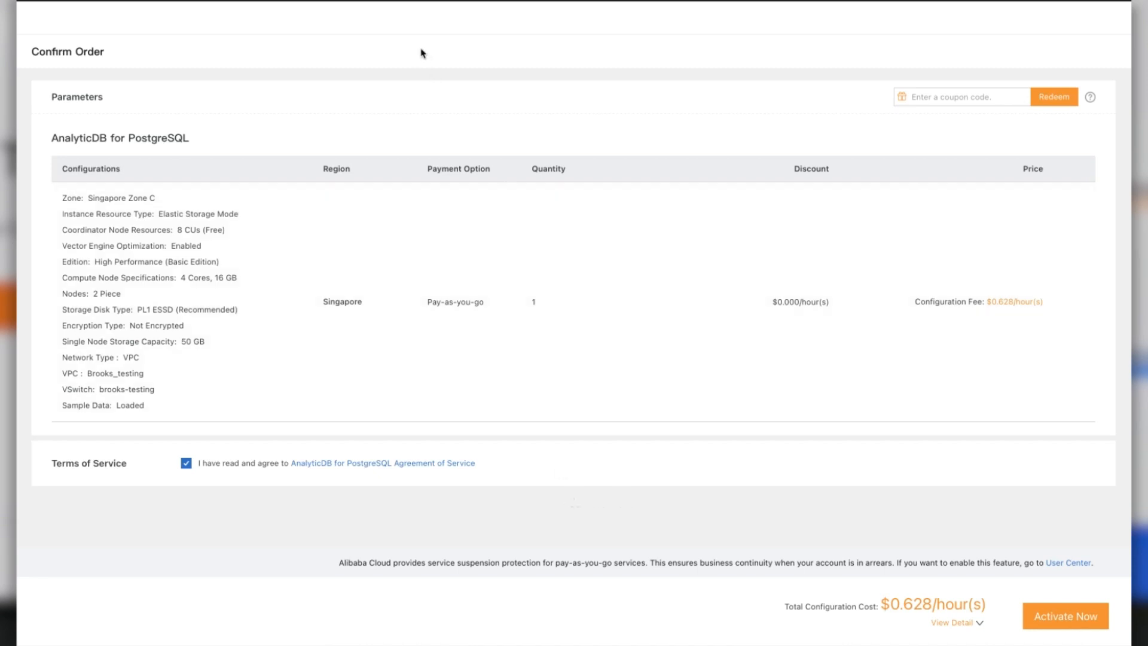
- Open the community tutorial on building a GenAI application with Llama 2, AnalyticDB and PAI-EAS and examine its AnalyticDB and ECS setup sections
click(1004, 0)
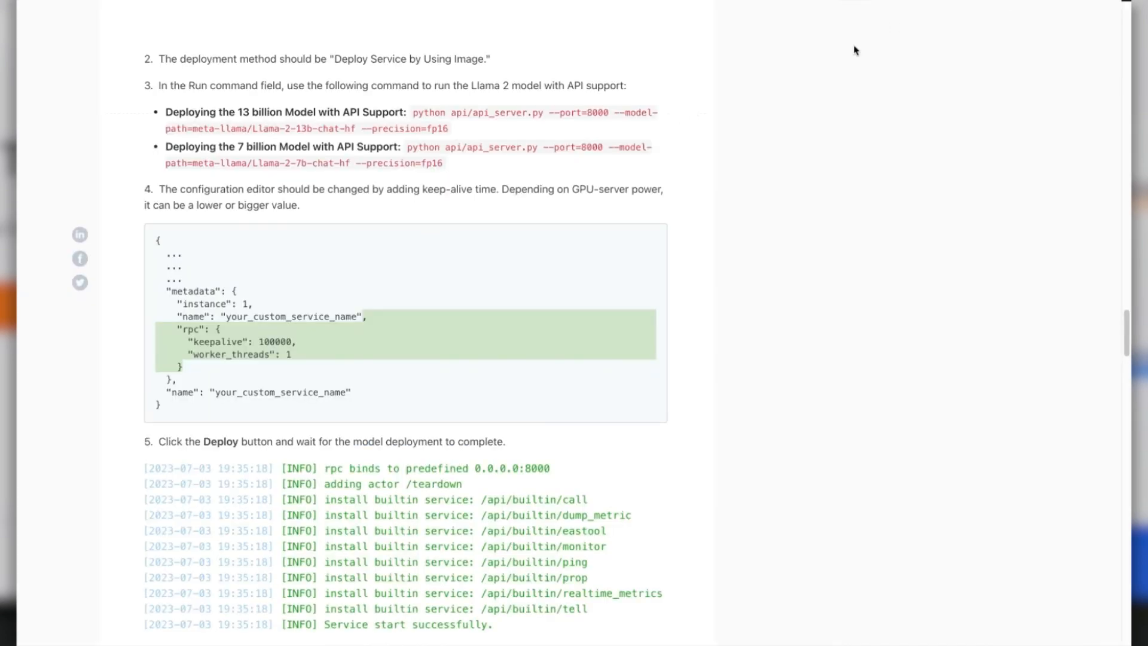
click(741, 2)
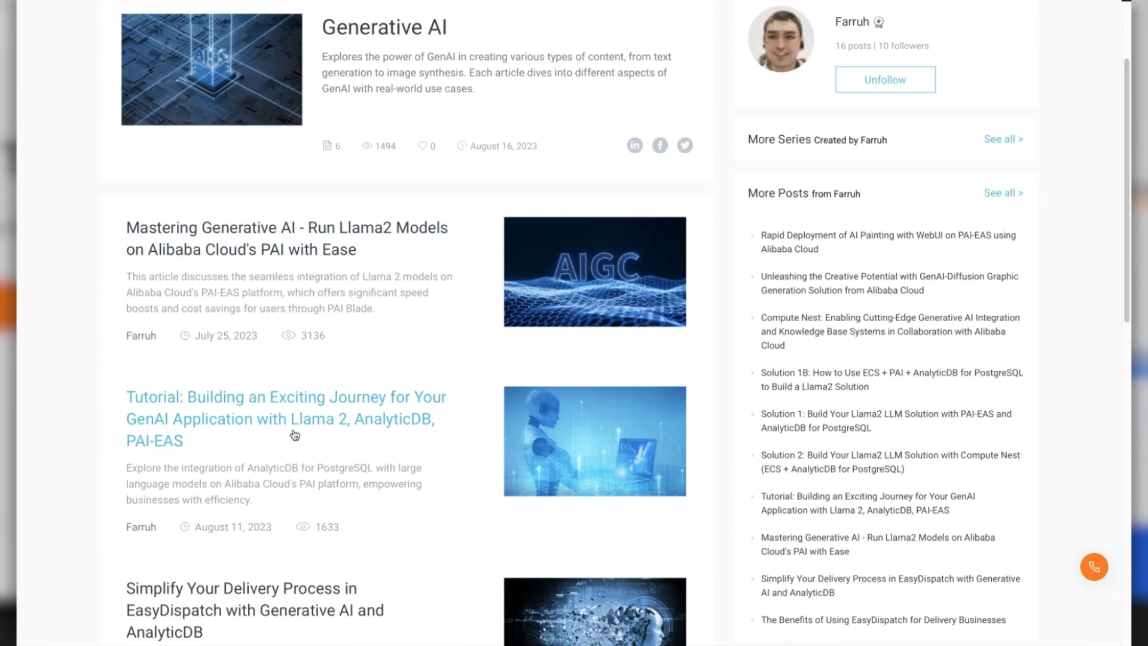
click(381, 417)
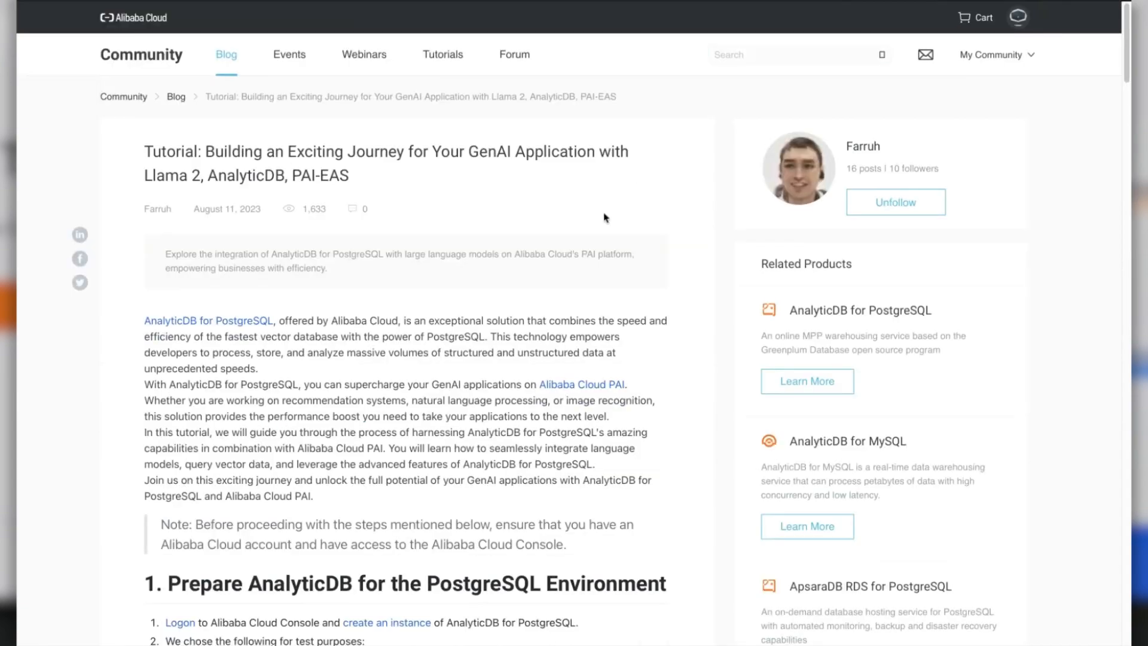
scroll(463, 314, down, 6)
scroll(464, 314, down, 15)
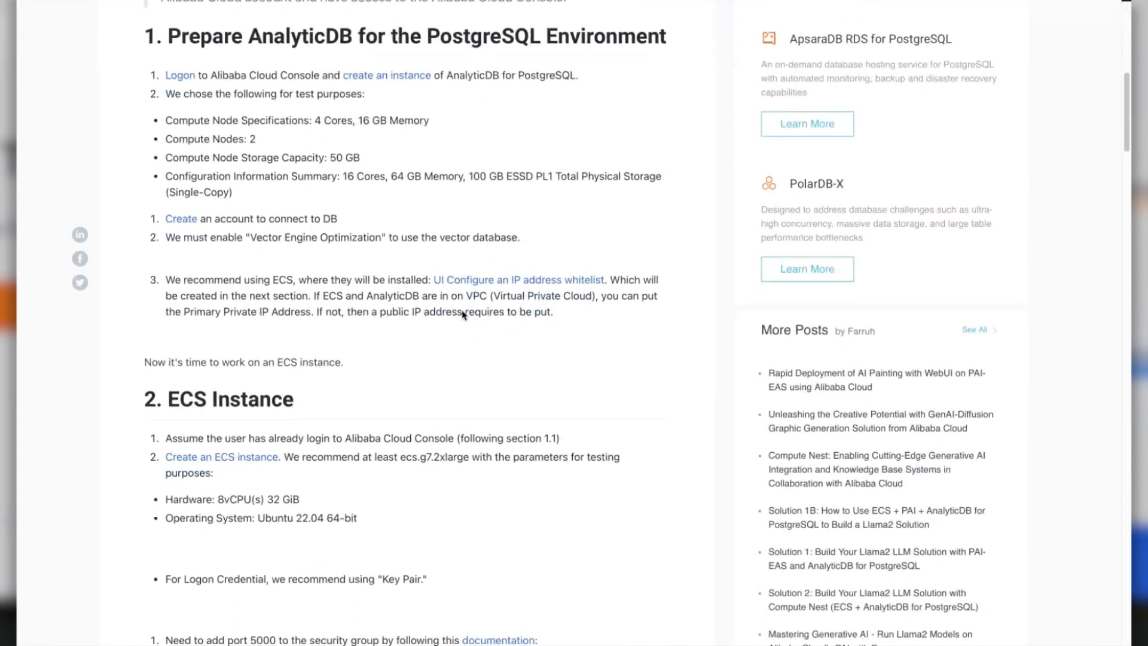
- Examine the tutorial's Docker container and config.json sections, including the EAS and AnalyticDB connection settings
scroll(463, 314, down, 15)
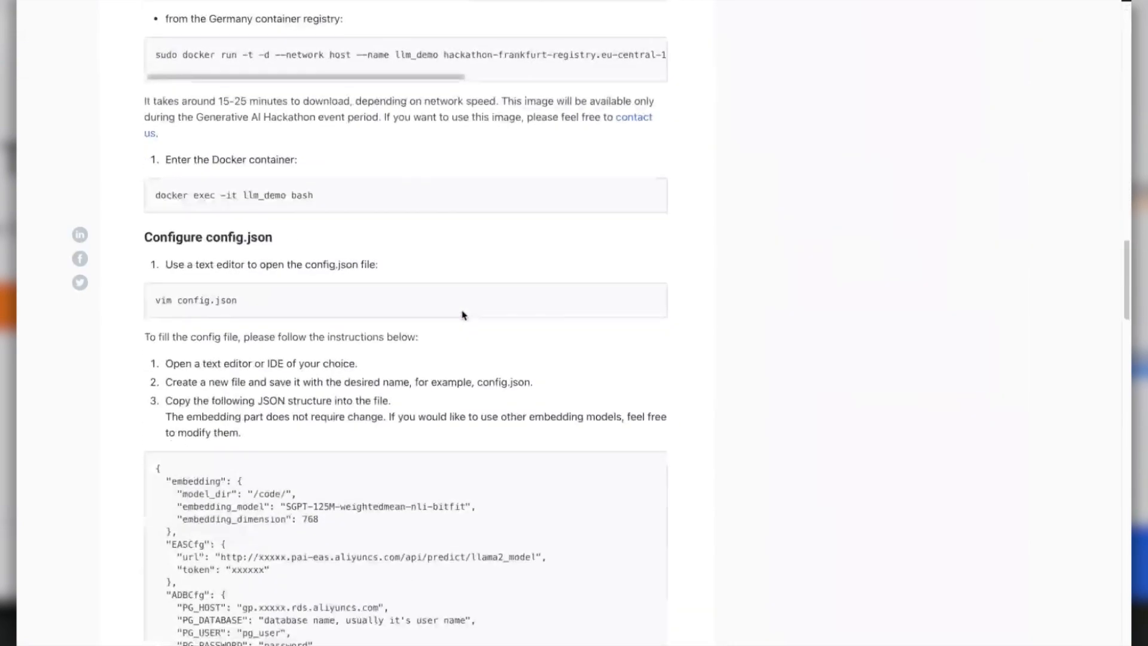
scroll(464, 314, down, 15)
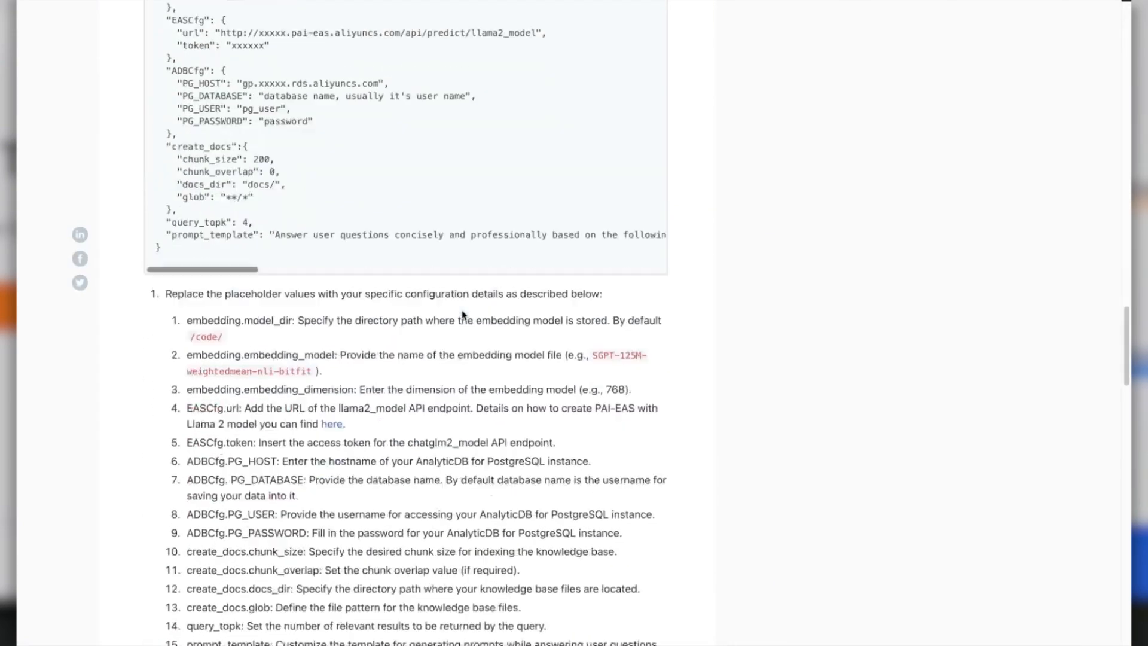
scroll(464, 315, up, 15)
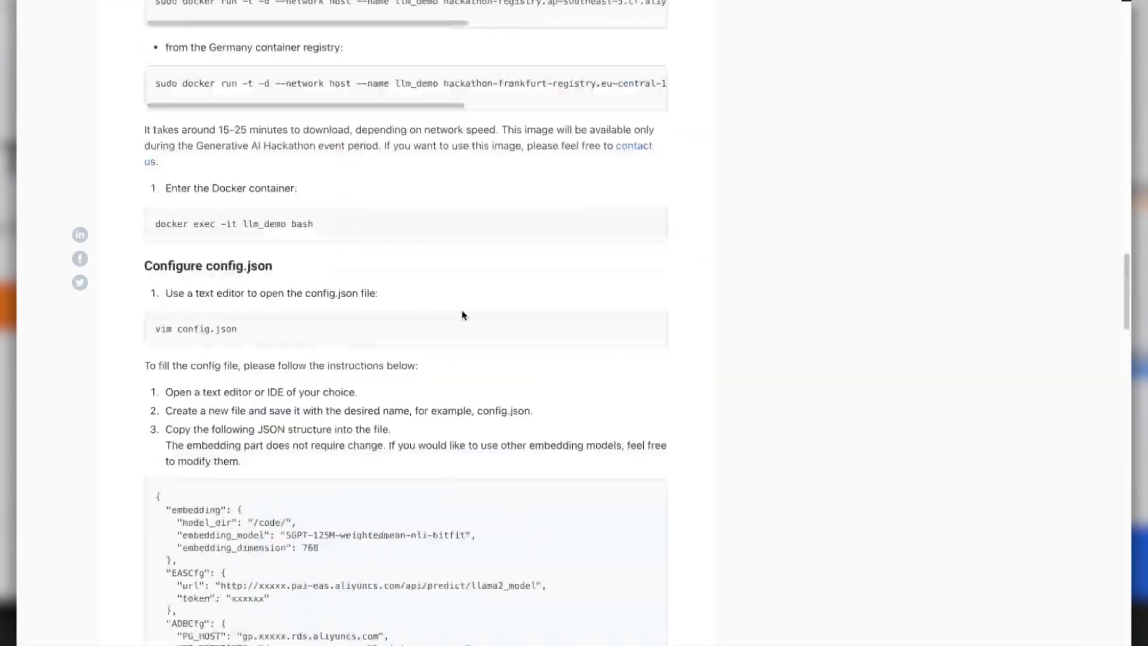
scroll(464, 315, up, 1)
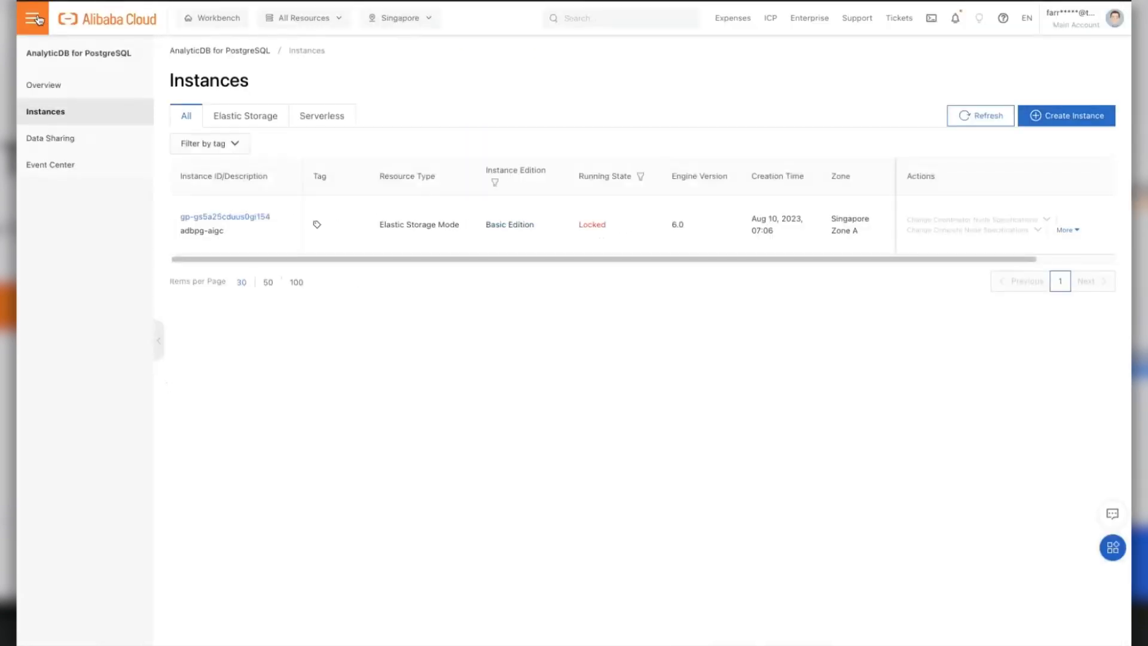
- Find Elastic Compute Service by searching the console's products for "ecs" and start creating a custom-launch instance
click(37, 20)
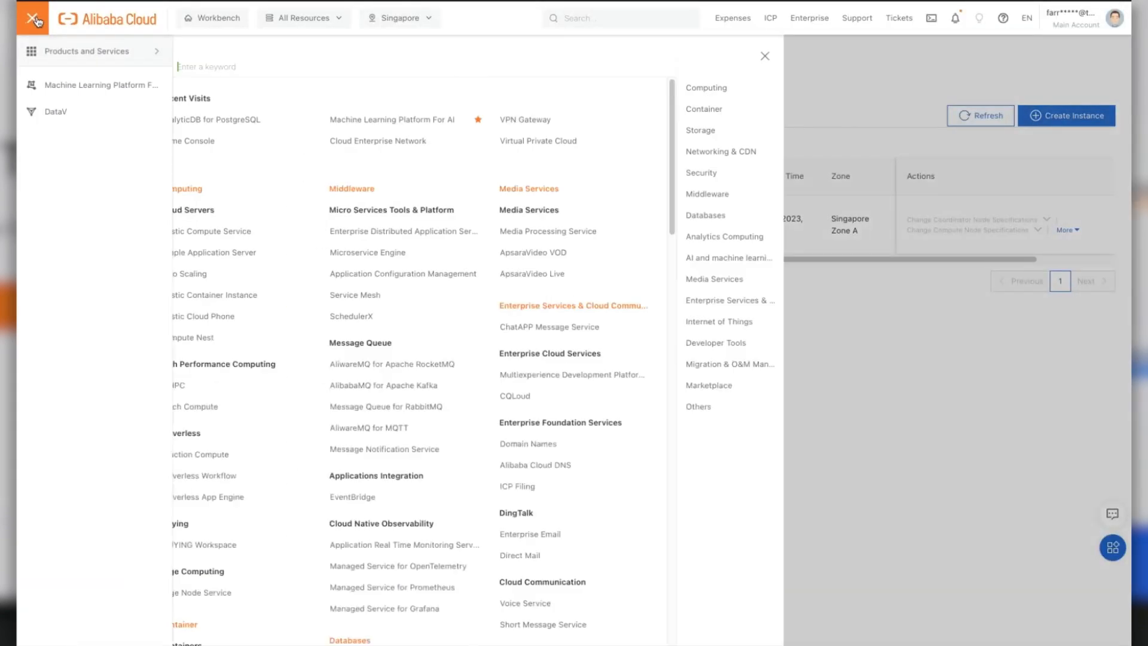
click(32, 18)
click(33, 18)
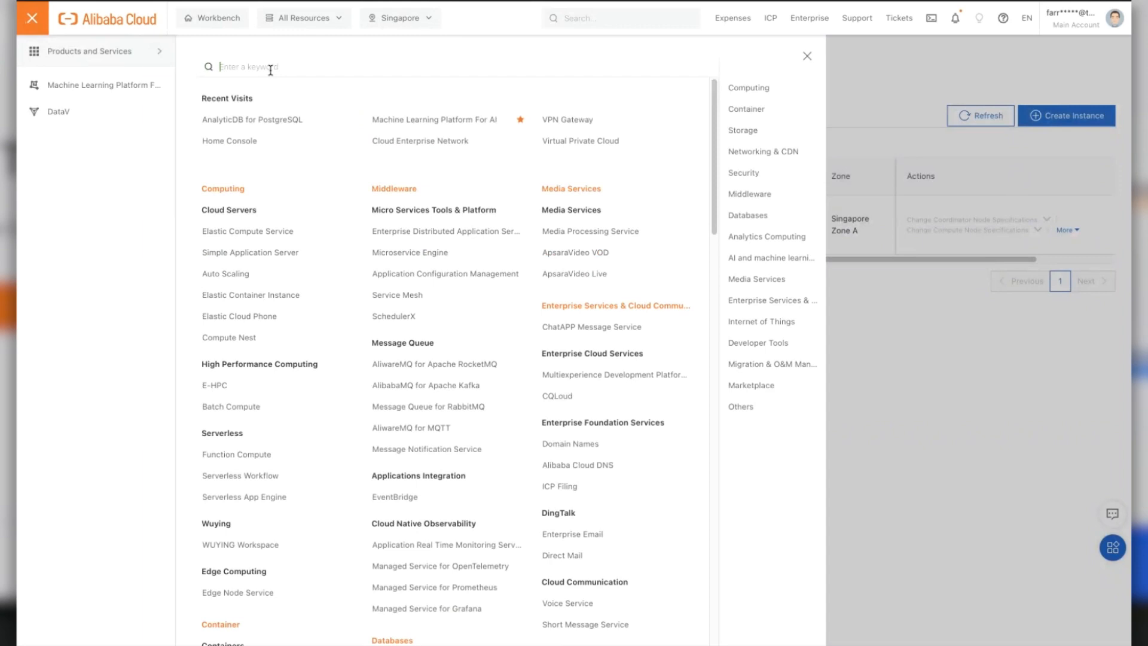
text(e)
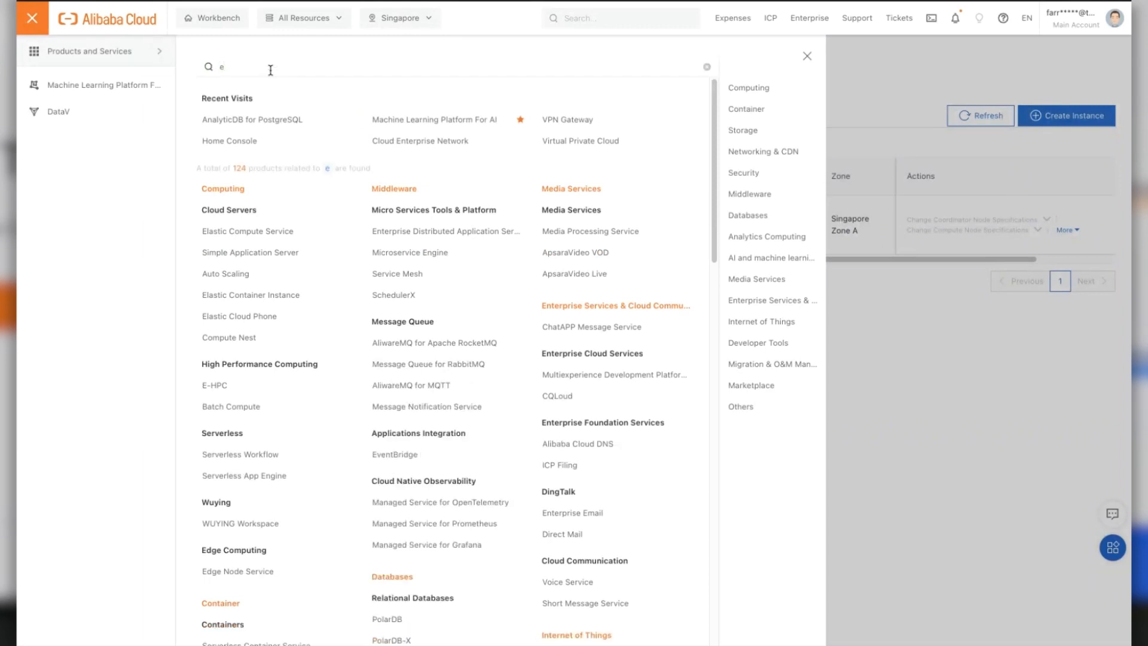
text(cs)
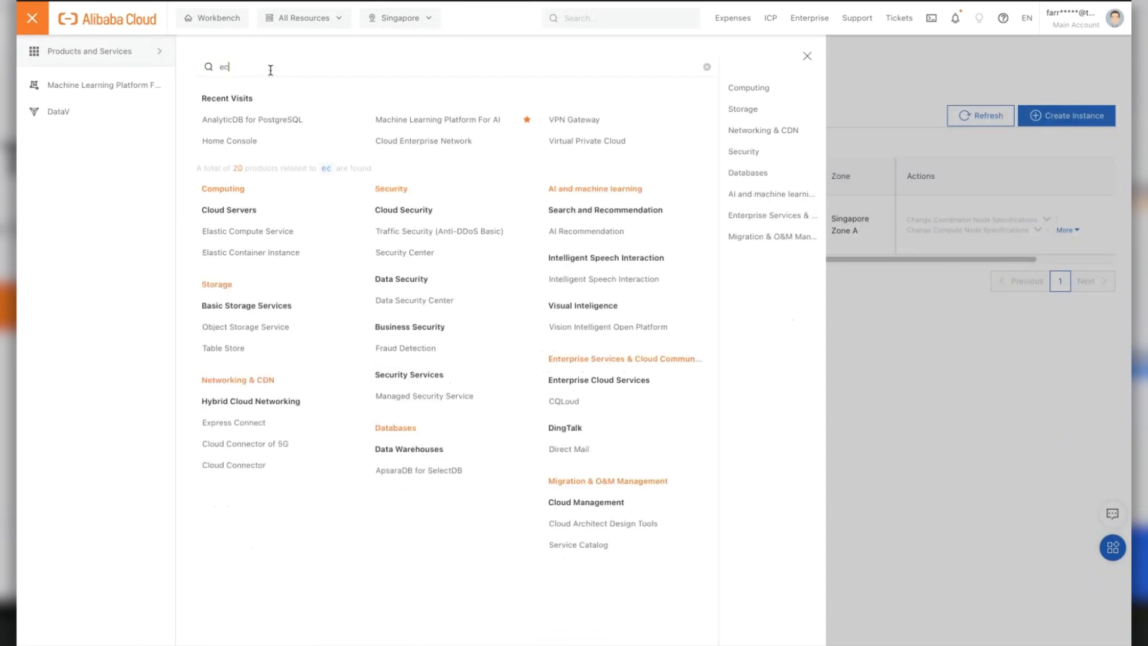
click(255, 233)
click(227, 198)
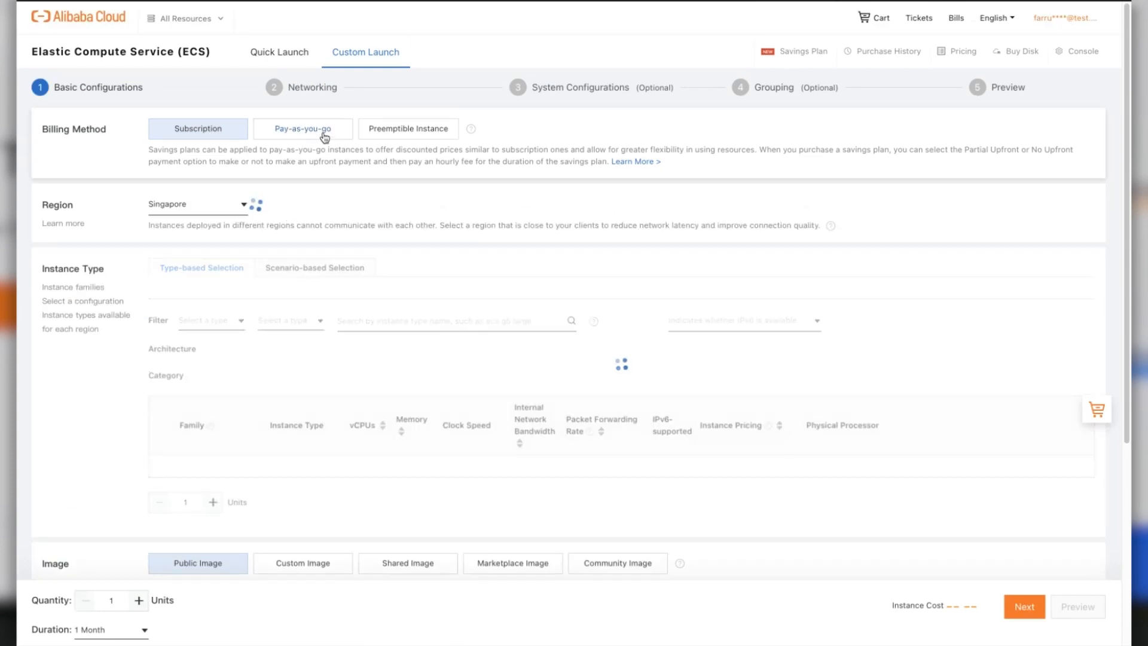
- Set the ECS instance's billing method to Pay-as-you-go
click(323, 139)
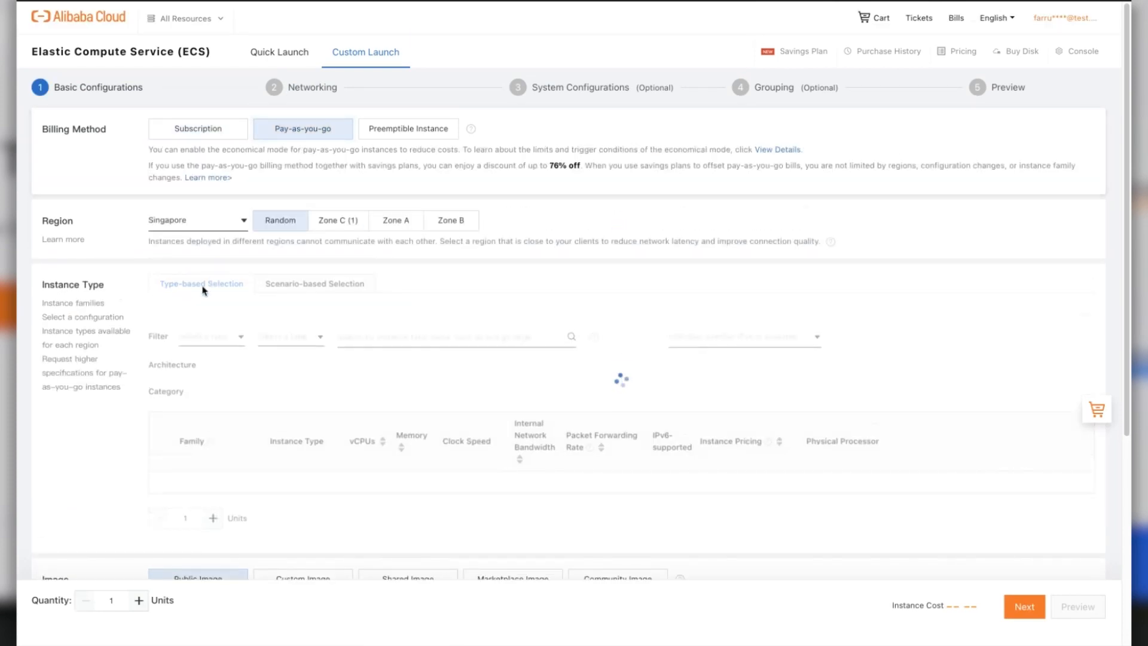
scroll(203, 290, down, 1)
click(210, 118)
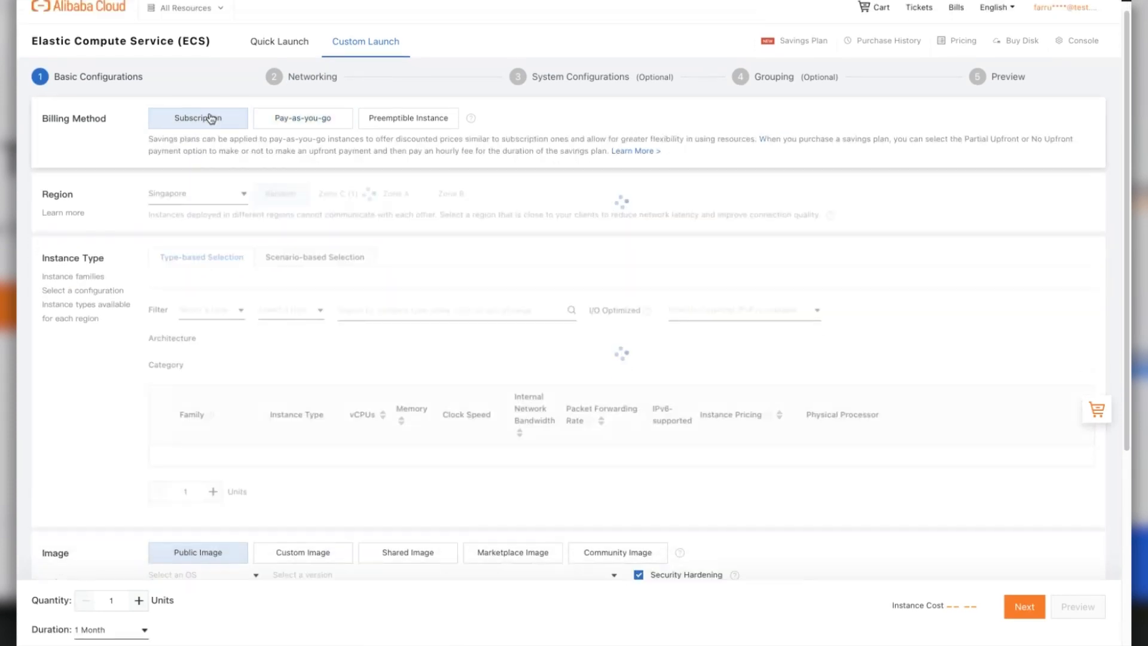
click(291, 120)
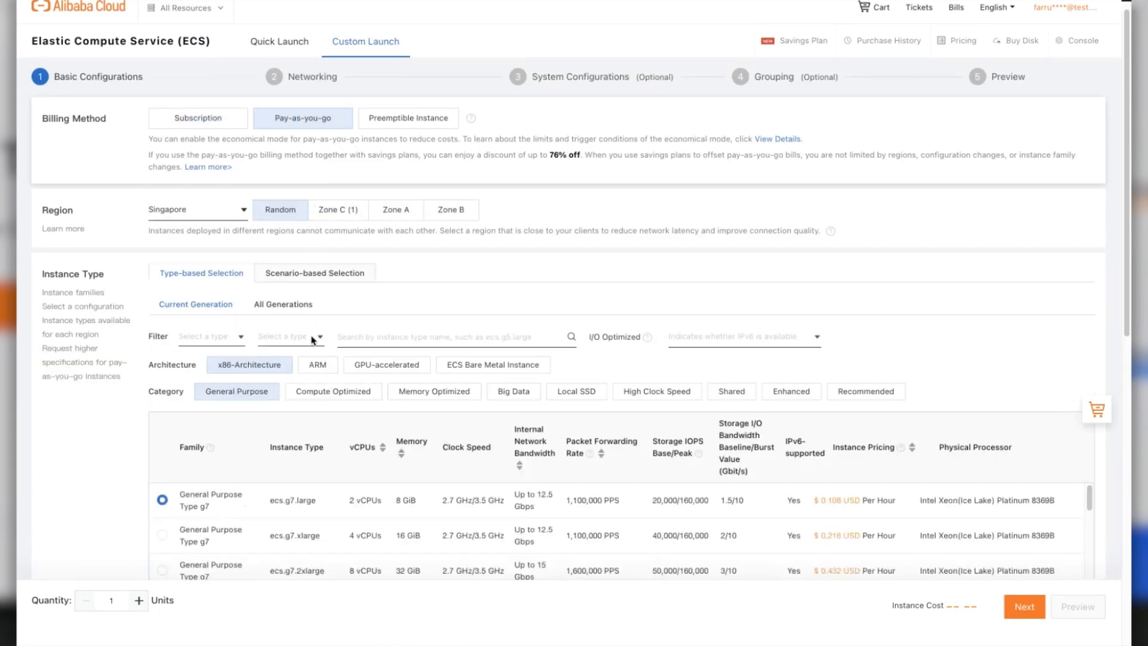
- Choose the general purpose ecs.g7.xlarge instance type with 4 vCPUs and 16 GiB
scroll(310, 359, down, 3)
scroll(307, 359, down, 1)
scroll(307, 359, up, 1)
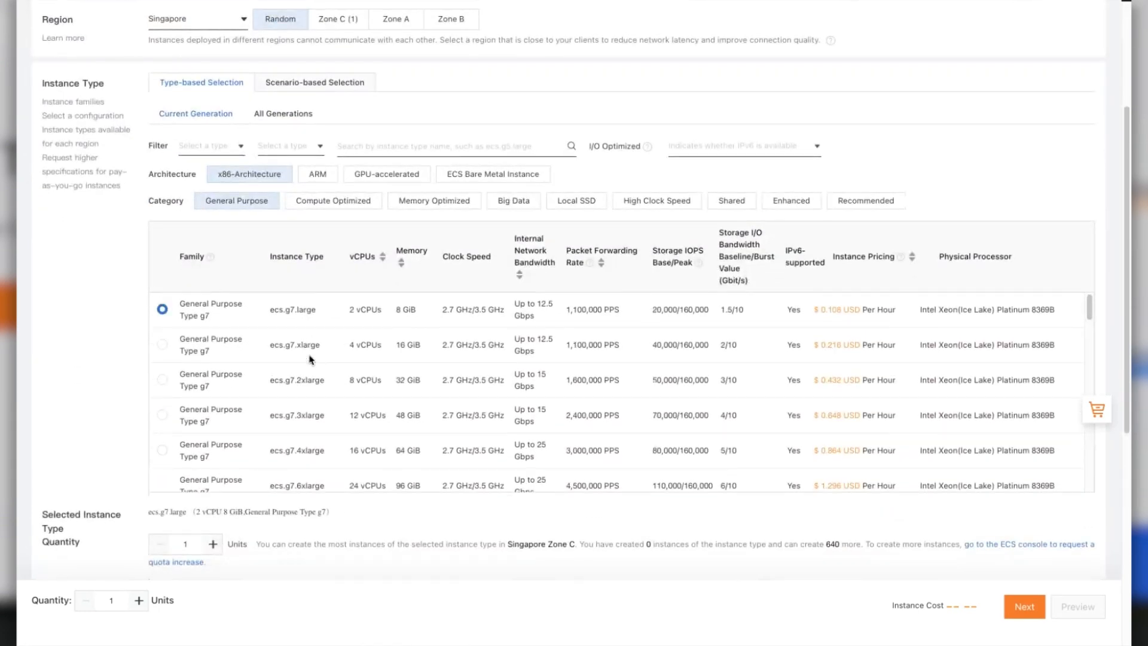
click(162, 346)
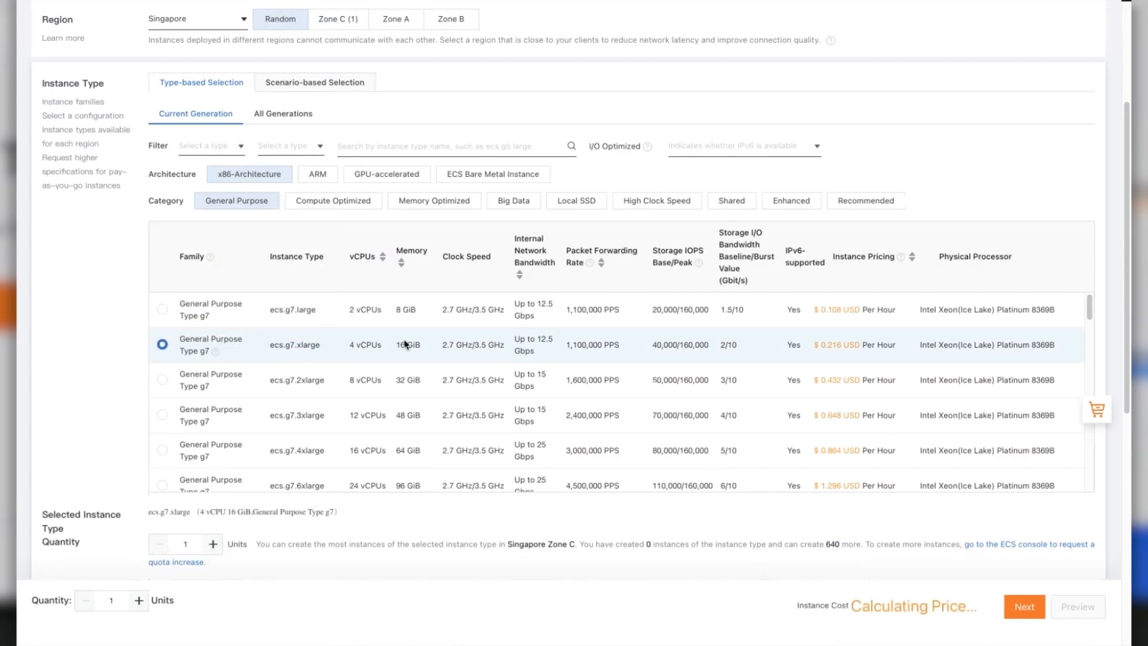
- Set the public image to Ubuntu 22.04 64-bit and proceed to the networking configuration
scroll(82, 422, down, 6)
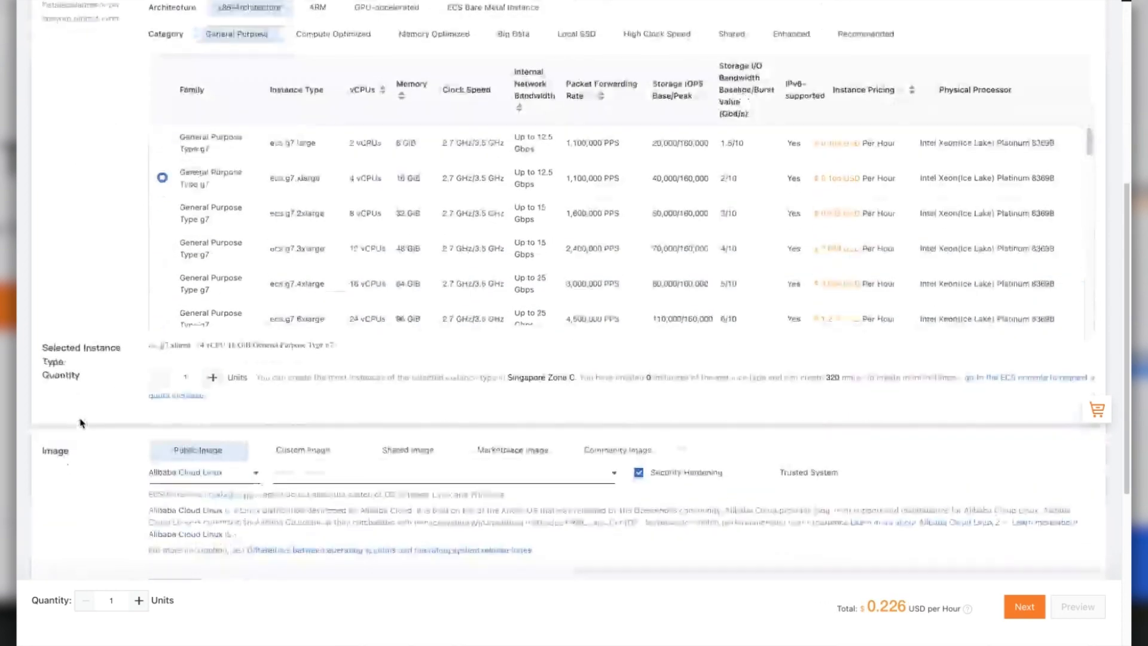
click(200, 255)
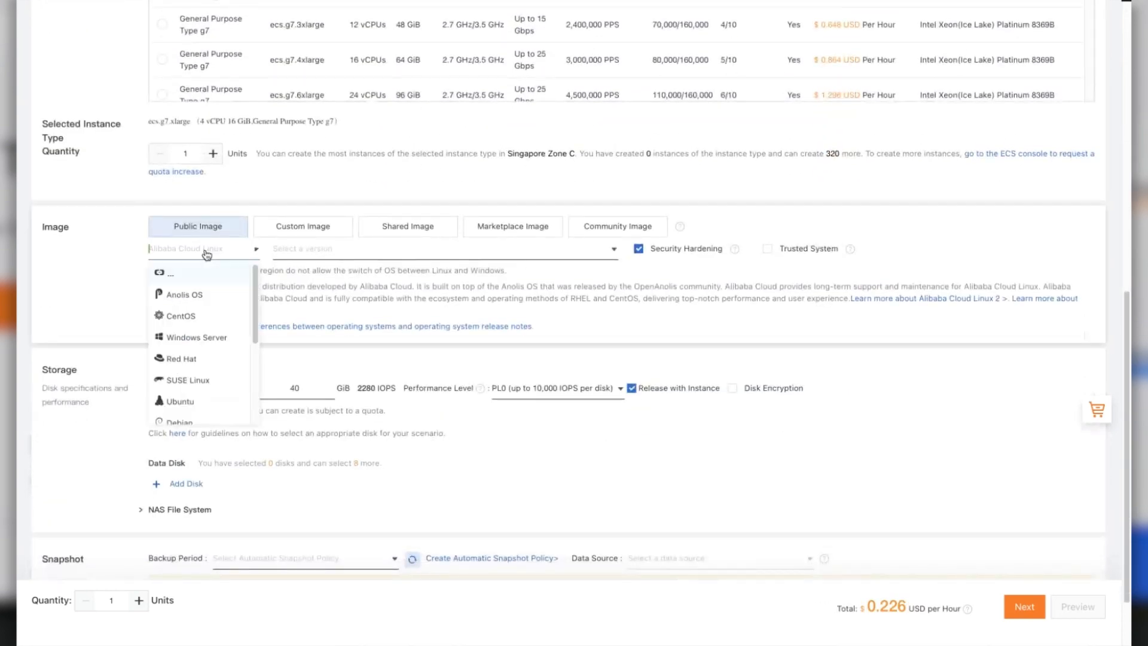
scroll(187, 364, down, 1)
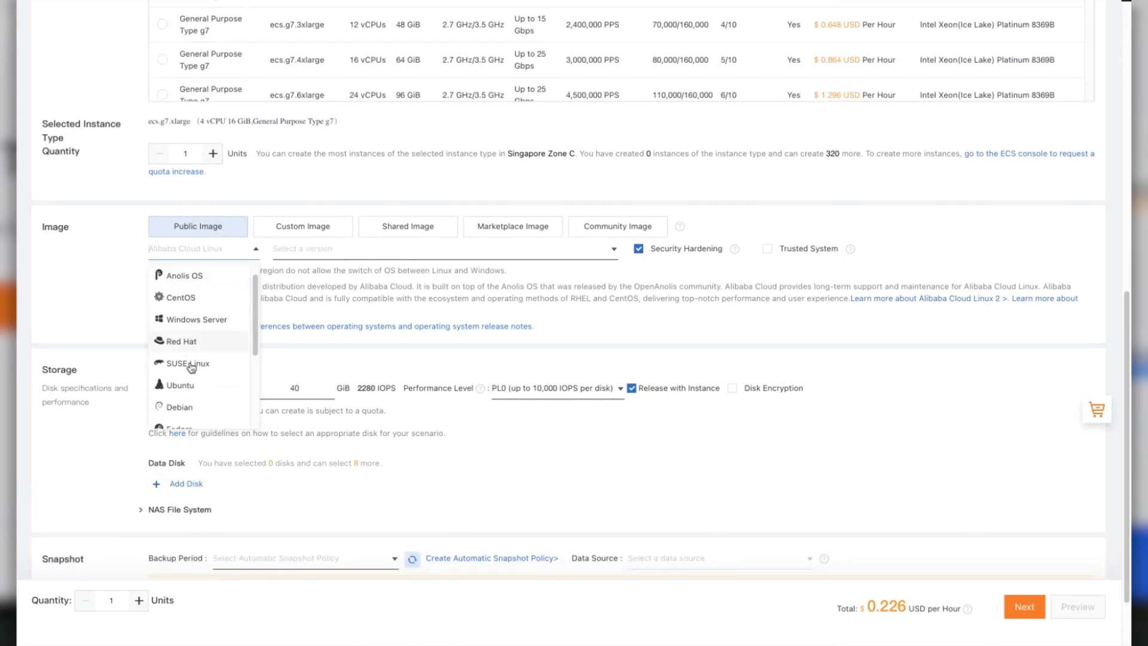
click(187, 386)
click(325, 248)
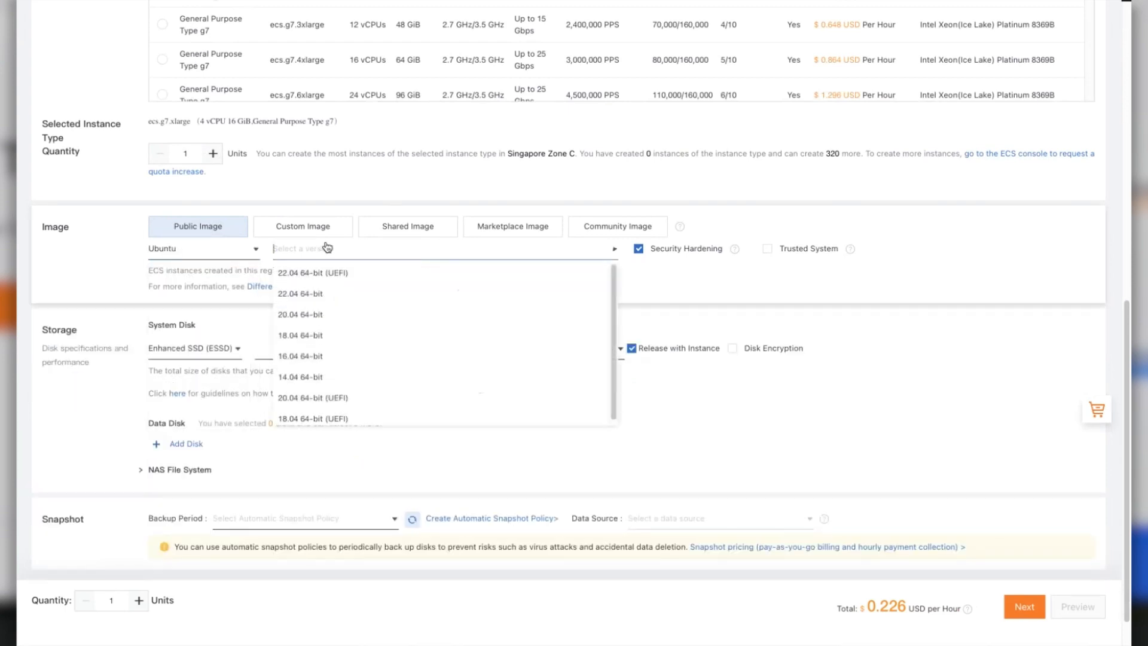
click(313, 295)
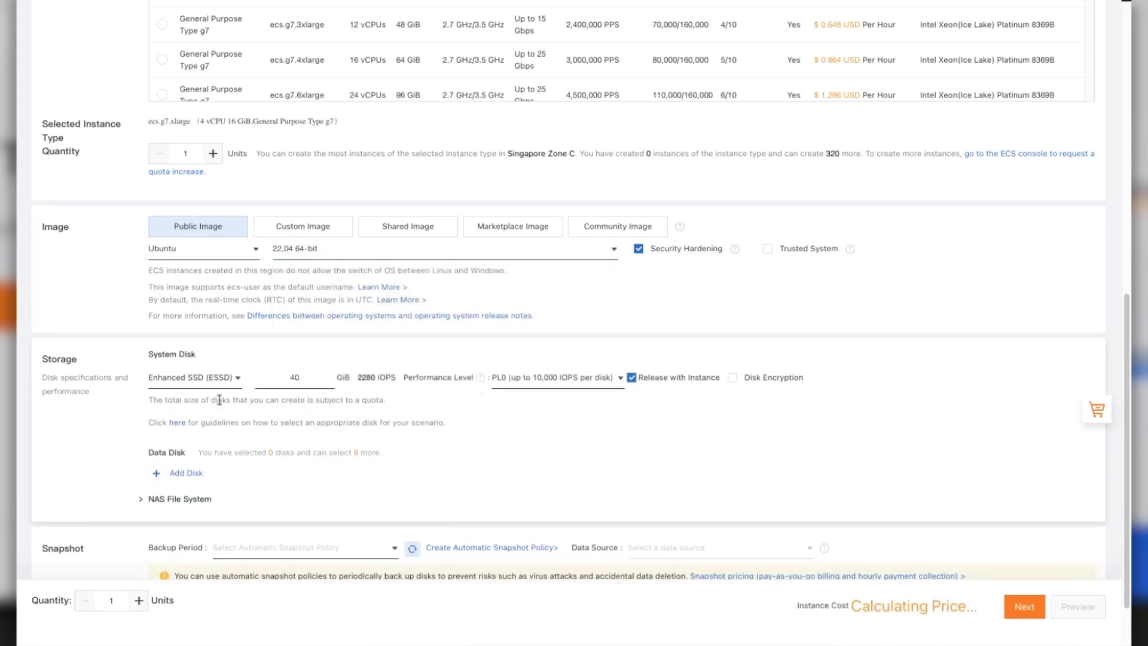
scroll(220, 400, down, 1)
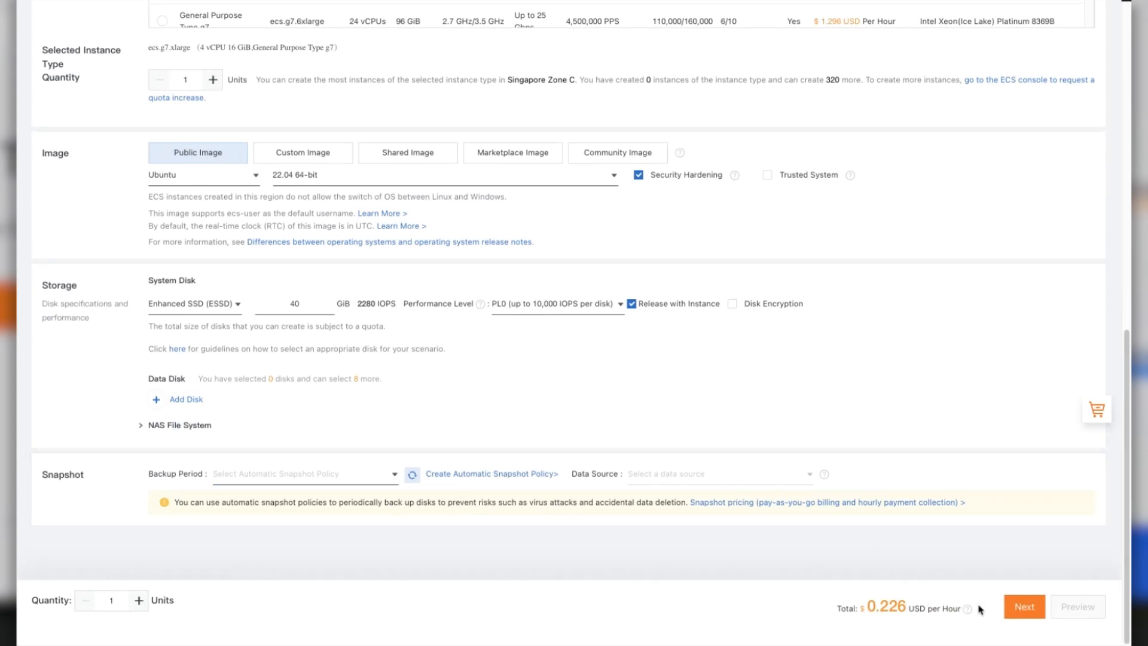
click(1010, 609)
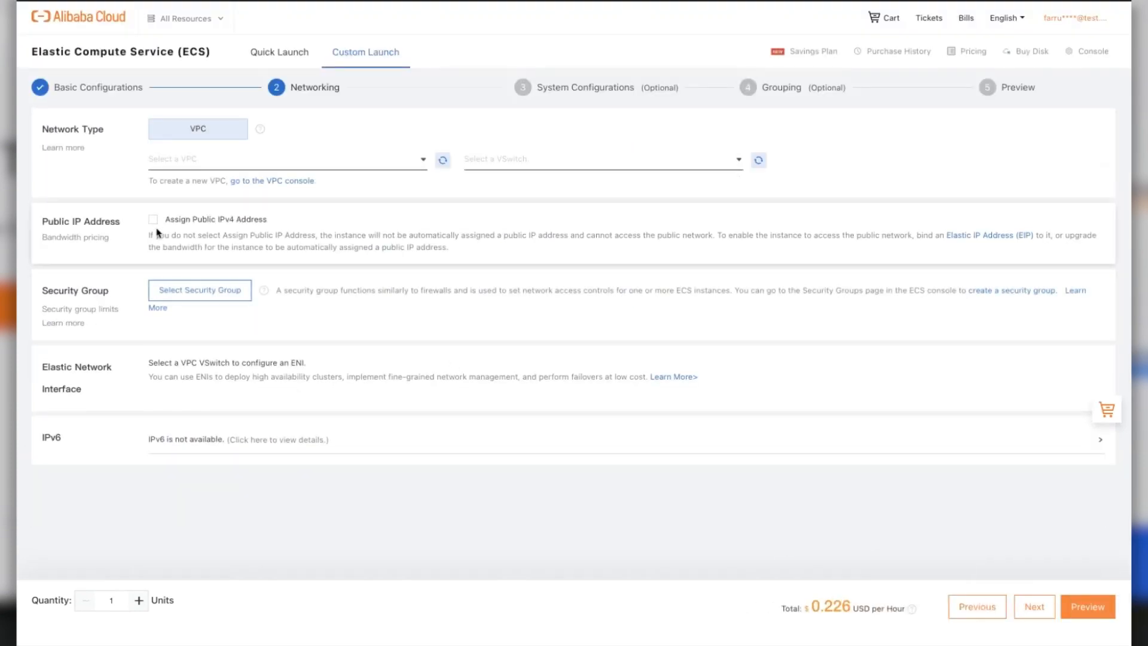
- Place the instance in the SG-VPC network with the sg-vsw-zone-c VSwitch
click(154, 221)
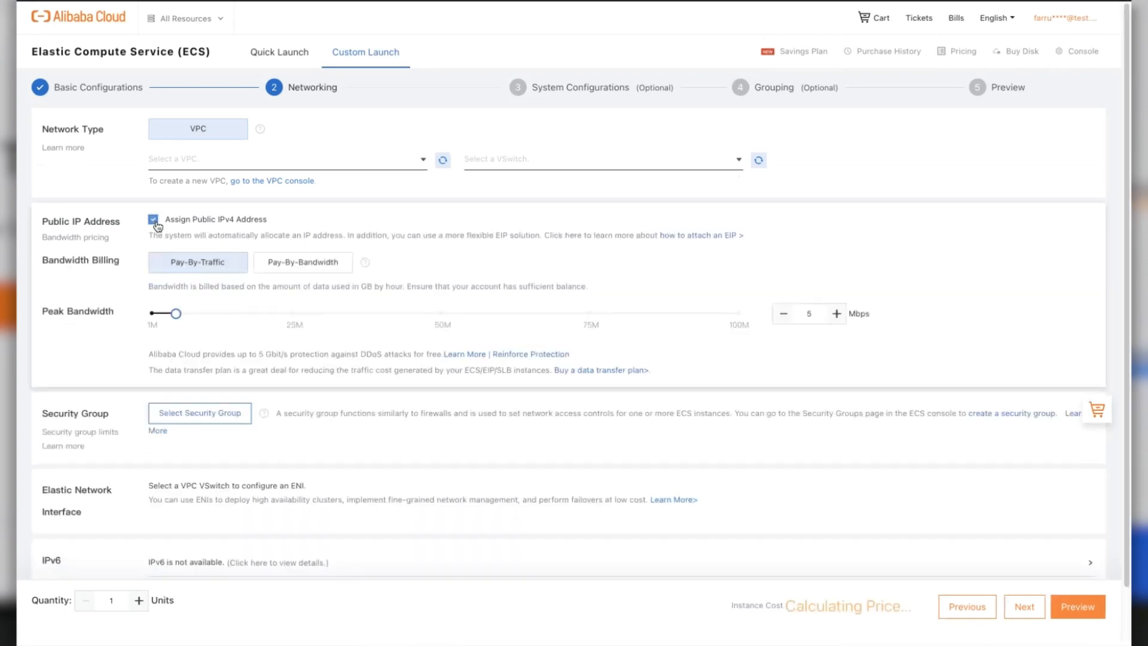
click(247, 168)
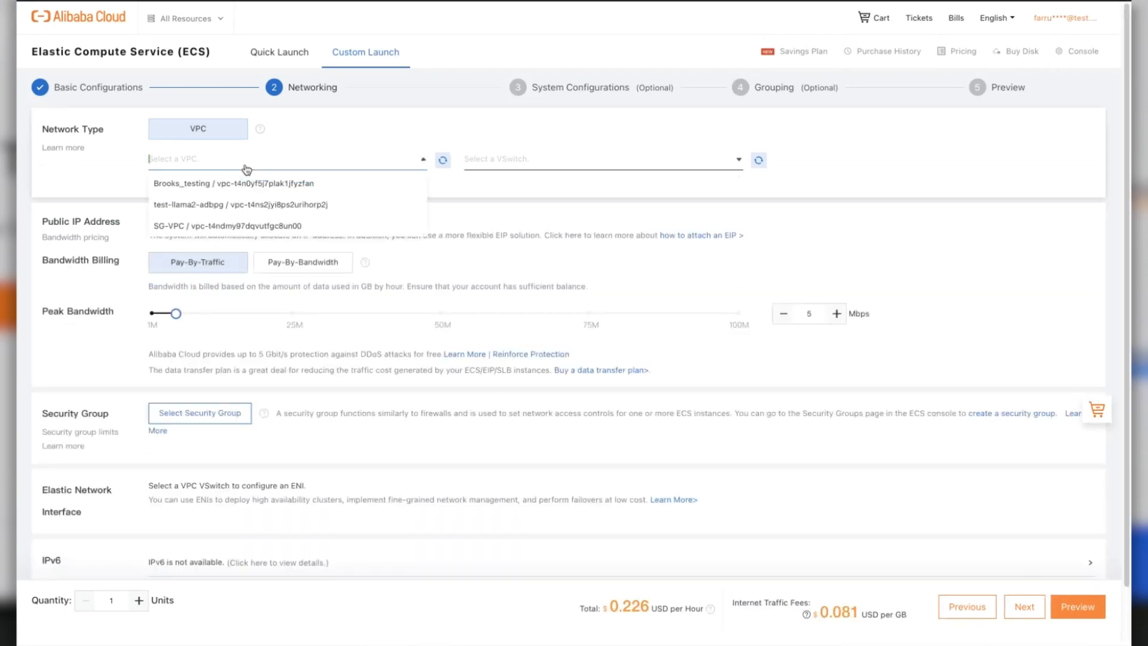
click(257, 226)
click(476, 157)
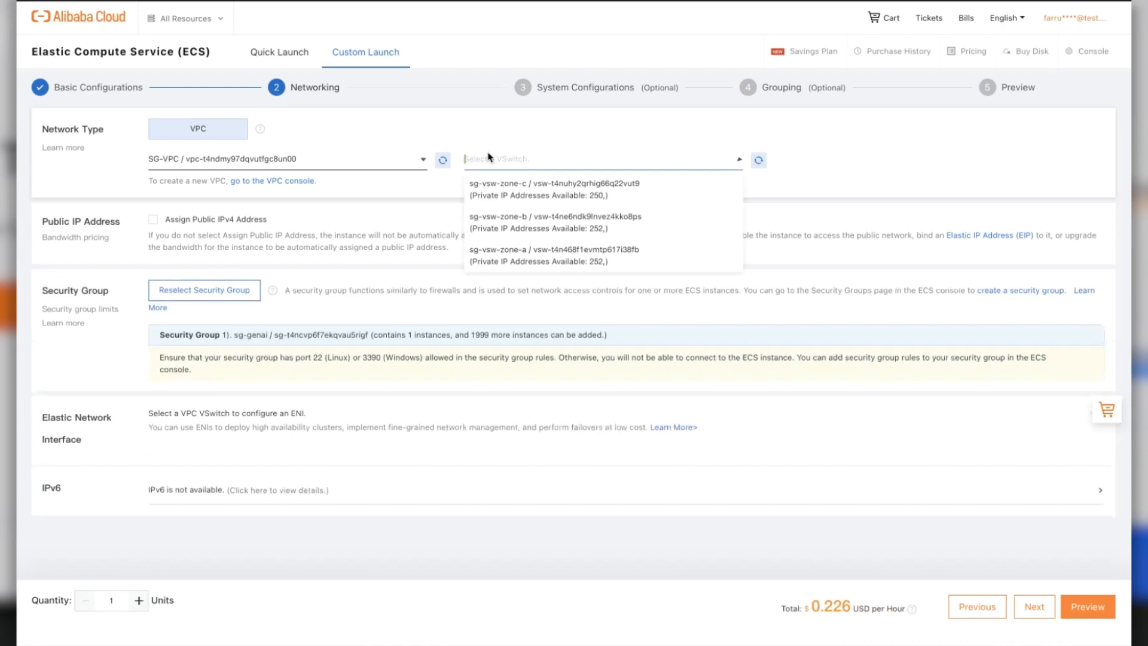
click(511, 192)
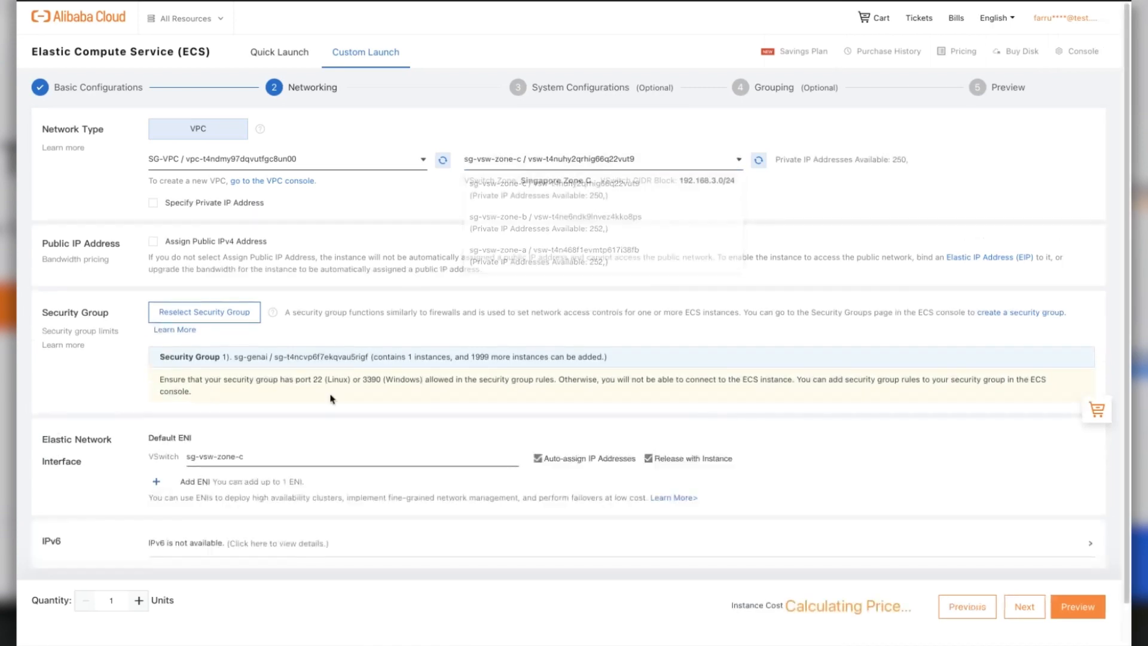
- Assign a public IPv4 address with a peak bandwidth of 50 Mbps and proceed to the system configurations
scroll(308, 419, down, 1)
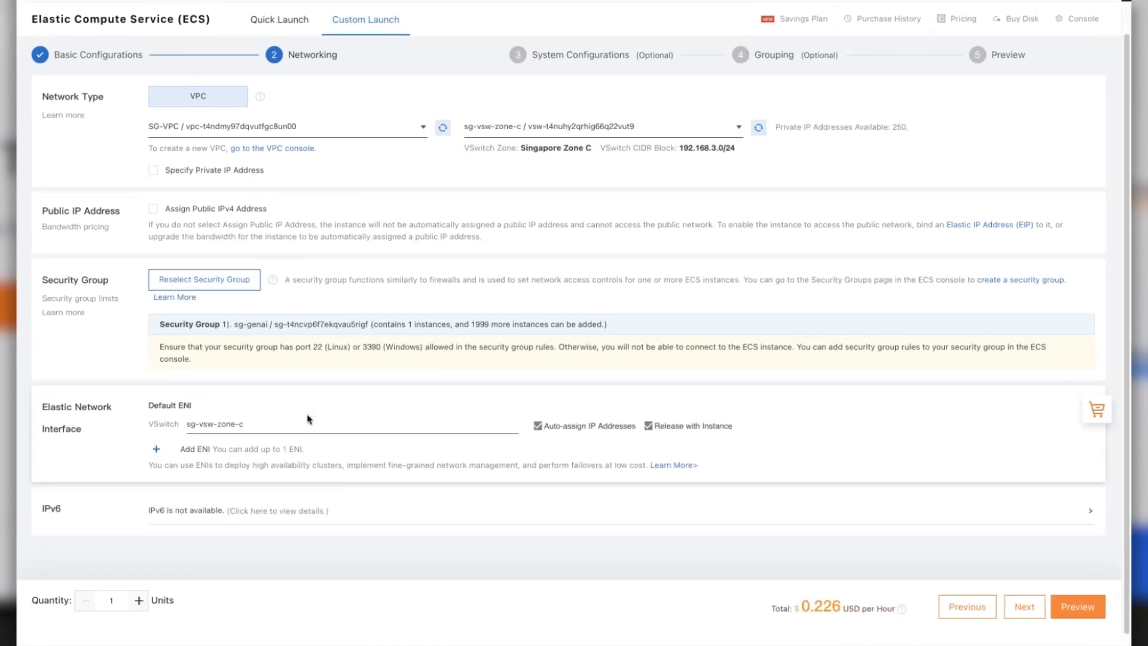
click(154, 208)
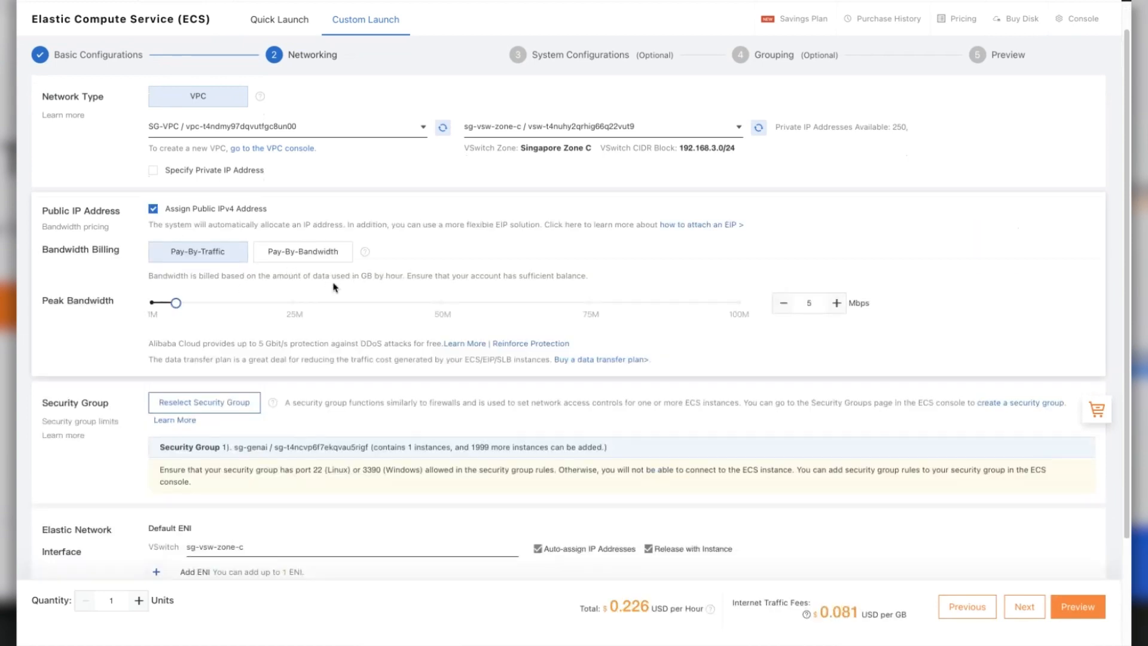
click(740, 303)
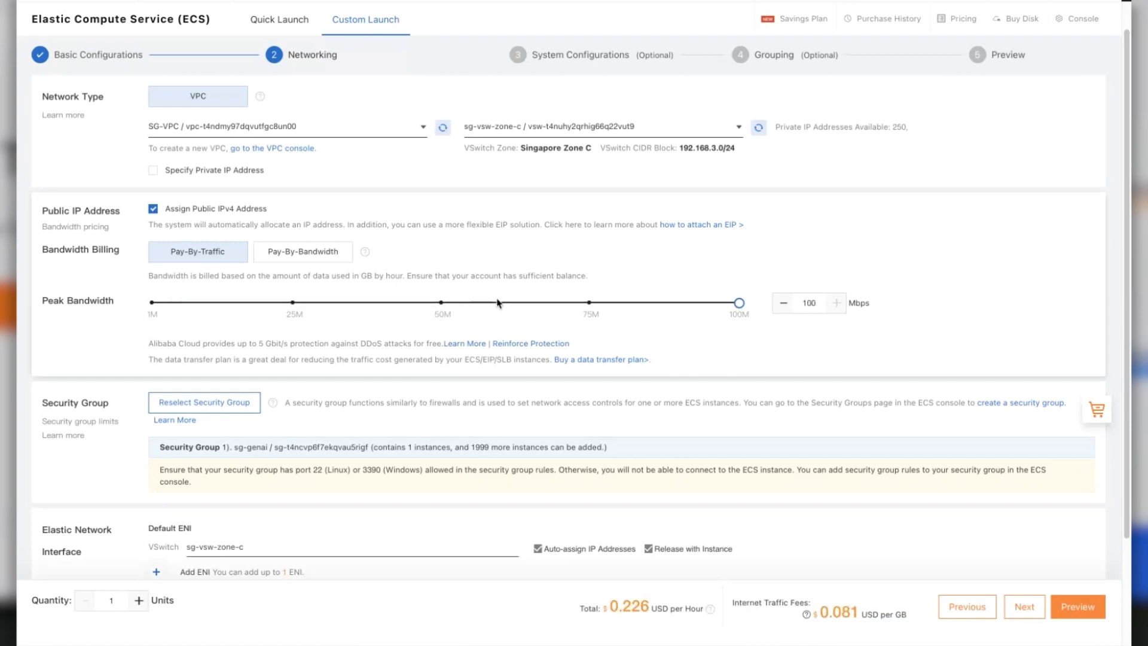
click(440, 304)
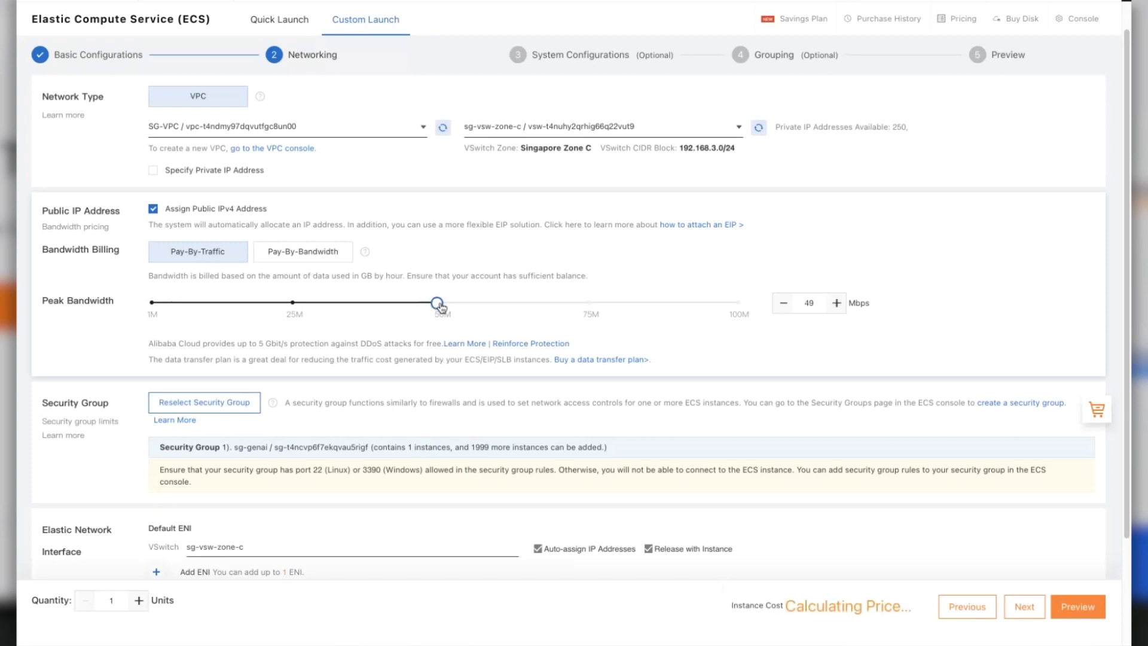
click(837, 302)
scroll(285, 385, down, 3)
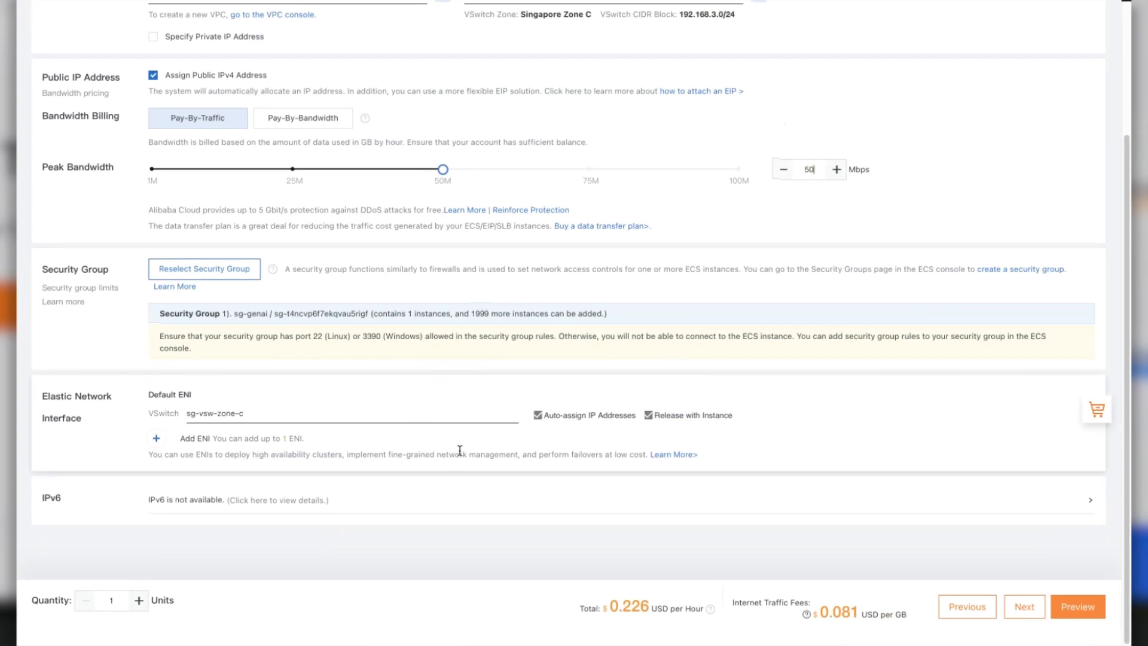
click(1024, 607)
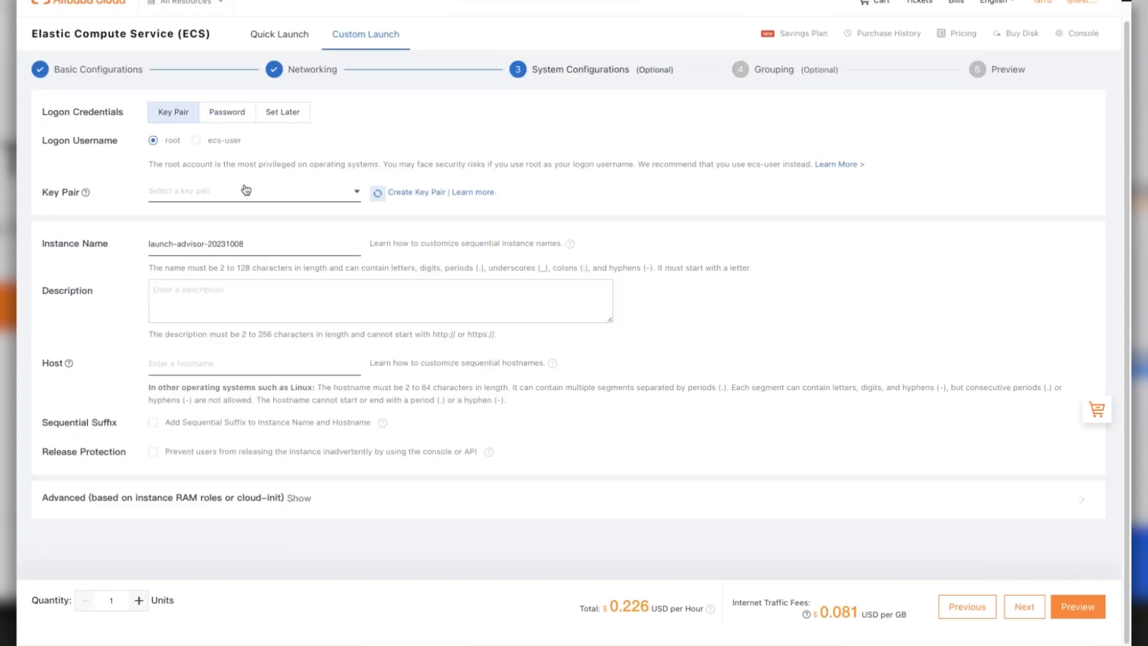
- Switch the logon credentials to Password and review the instance name and remaining system settings
click(221, 119)
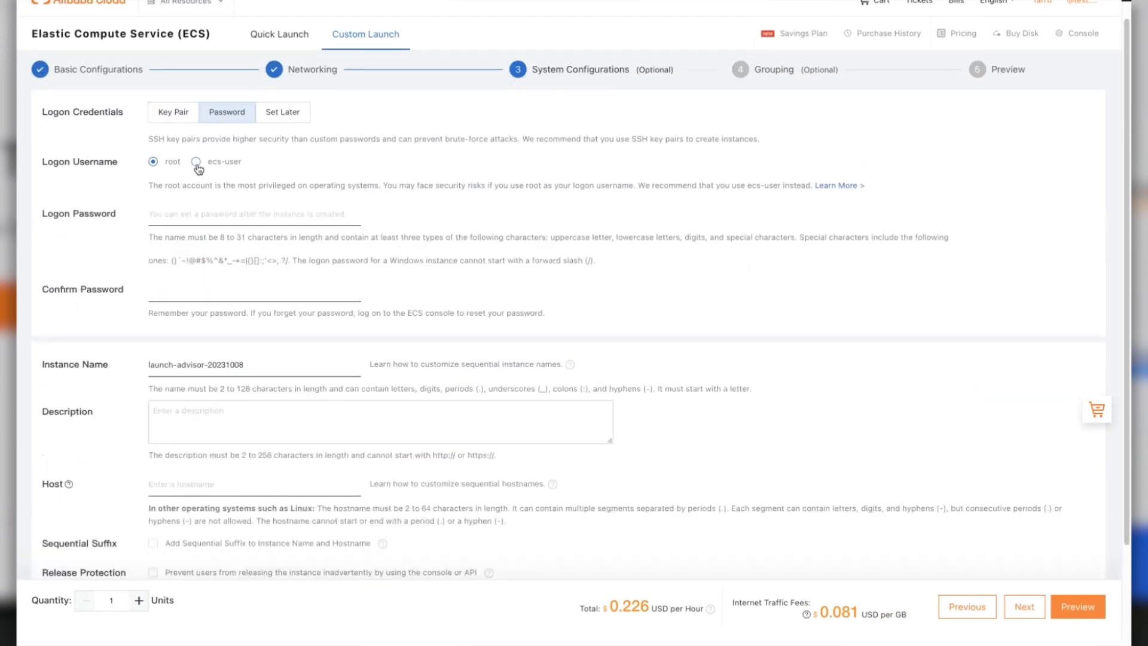
click(200, 365)
scroll(199, 364, down, 2)
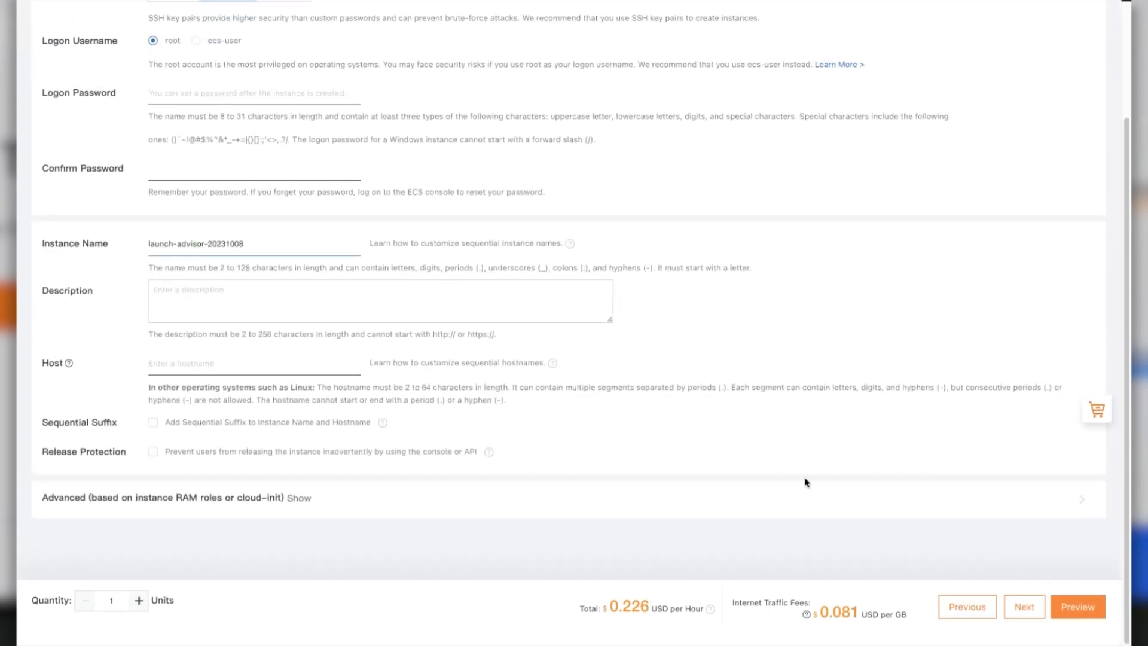
scroll(659, 412, up, 2)
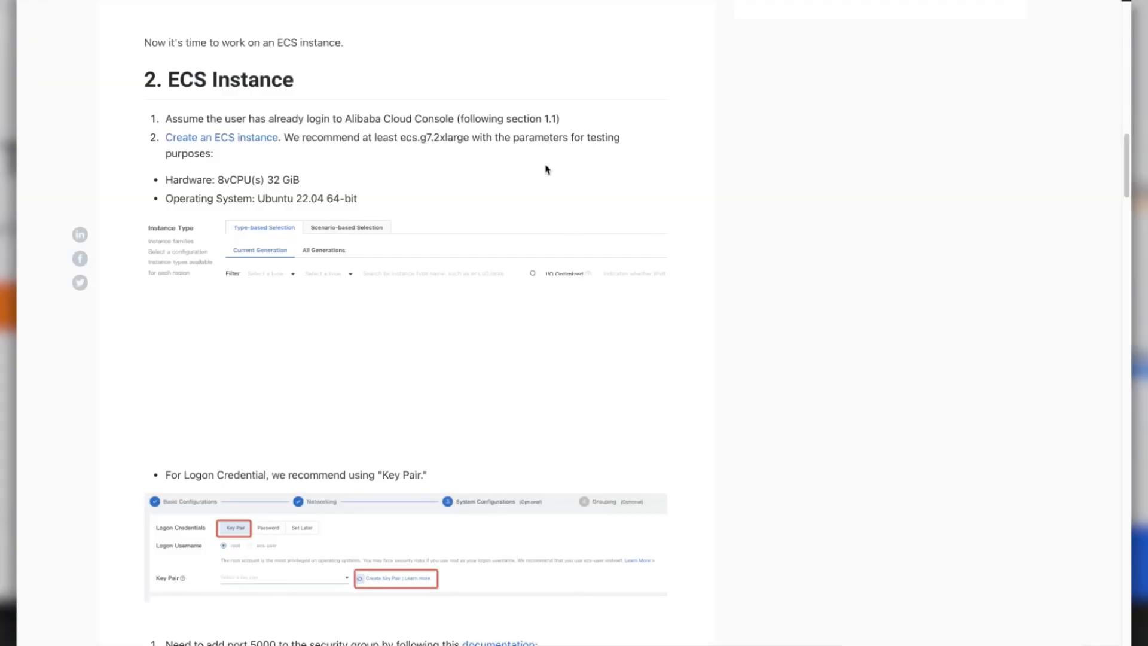
- Read the tutorial's ECS instructions on SSH connection, installing Docker.io, starting the Docker container and filling in config.json
scroll(546, 170, down, 10)
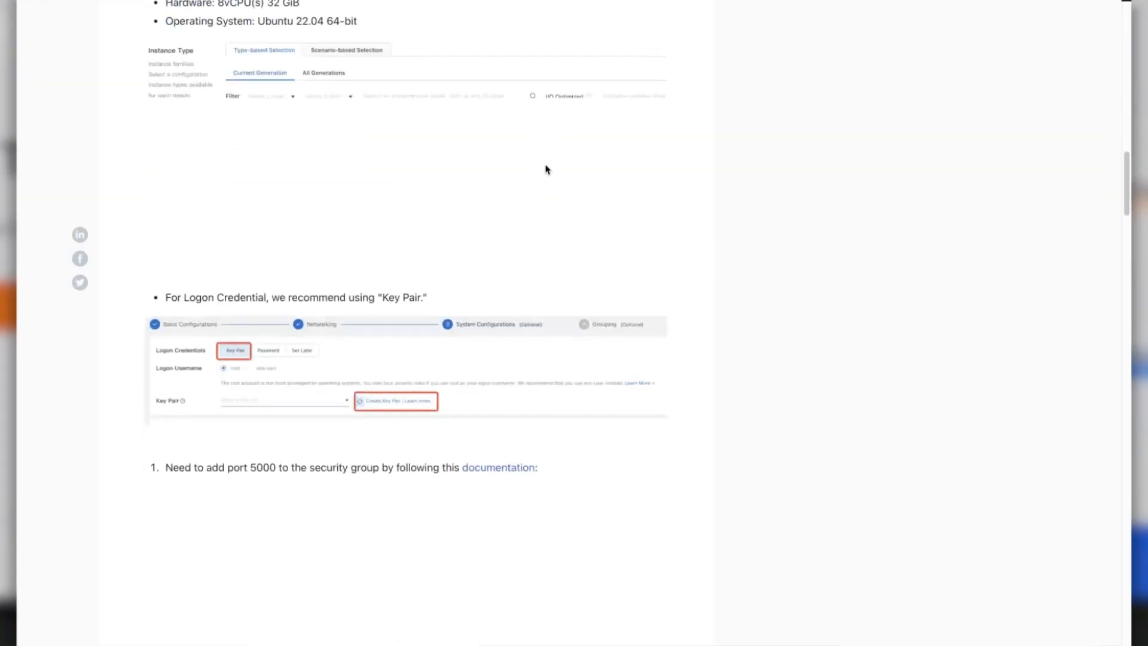
scroll(546, 170, down, 7)
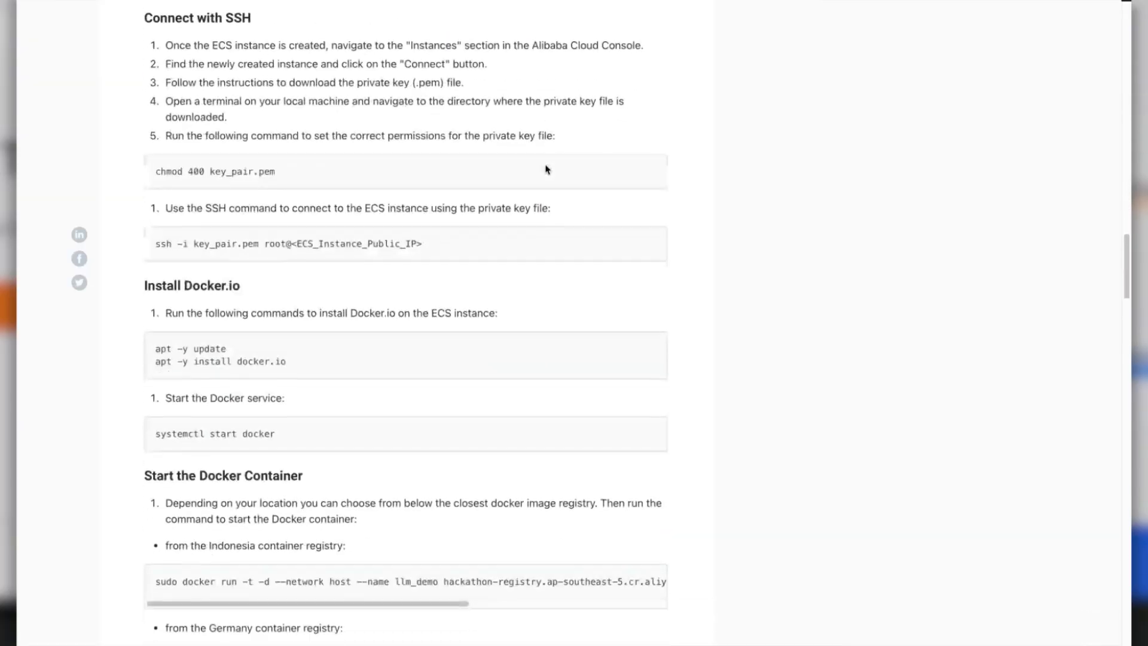
mouse_move(296, 291)
mouse_down()
mouse_move(547, 289)
mouse_move(317, 291)
mouse_up()
scroll(269, 375, down, 3)
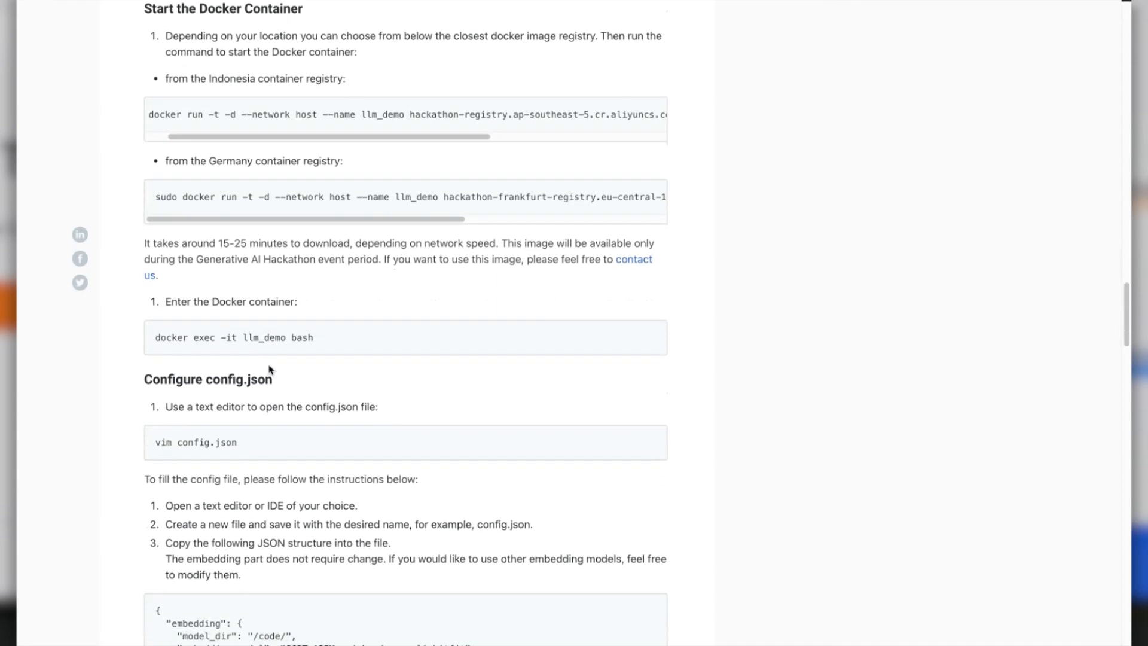
scroll(304, 342, down, 1)
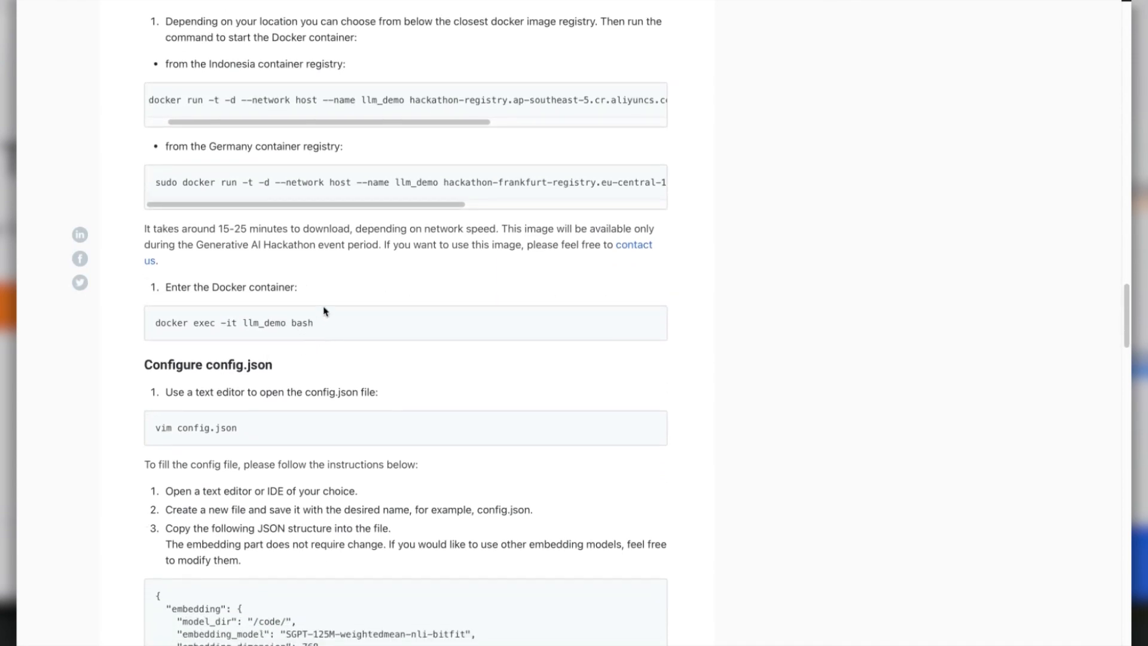
scroll(324, 310, down, 3)
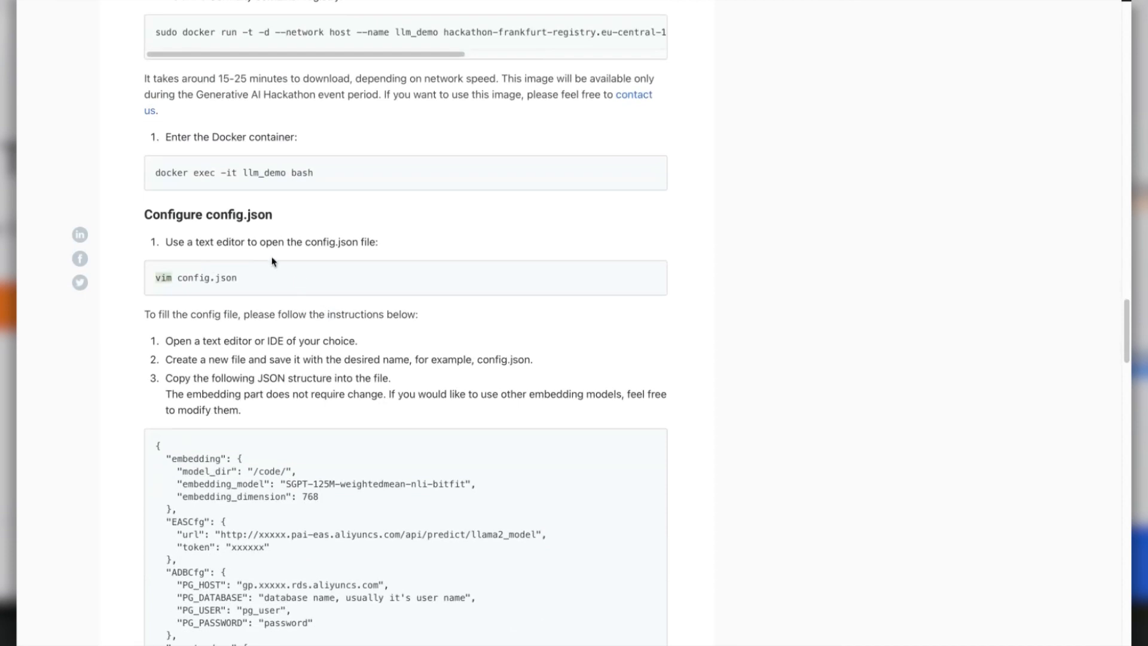
scroll(272, 261, down, 5)
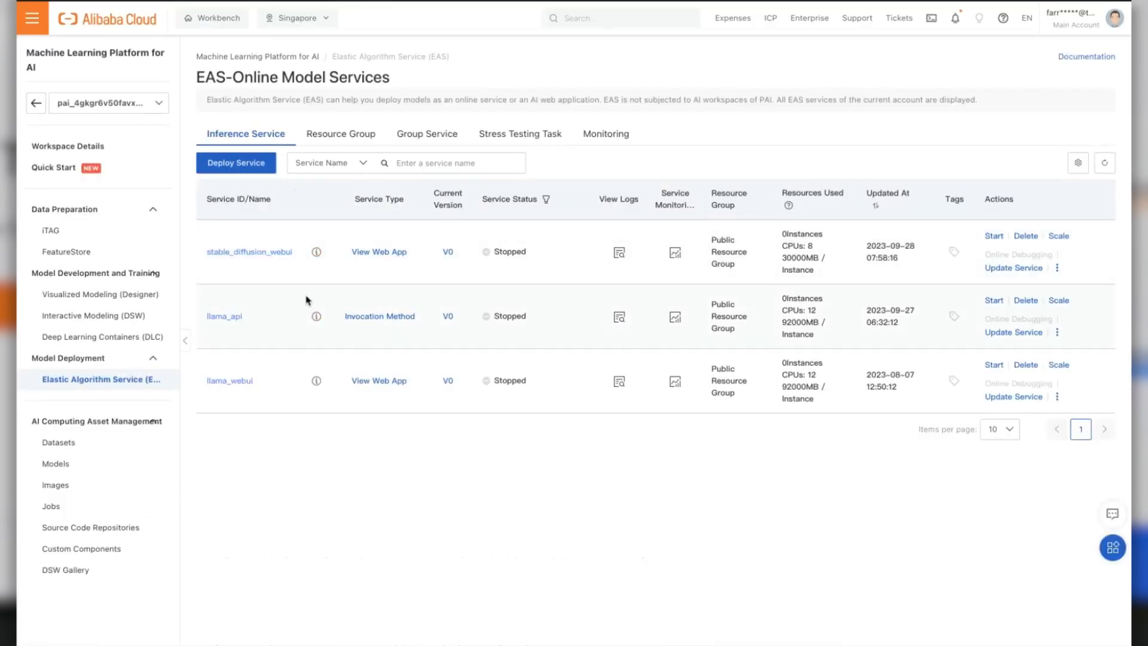
- Switch to the EAS online model services list and check the llama_api service
click(247, 315)
click(330, 256)
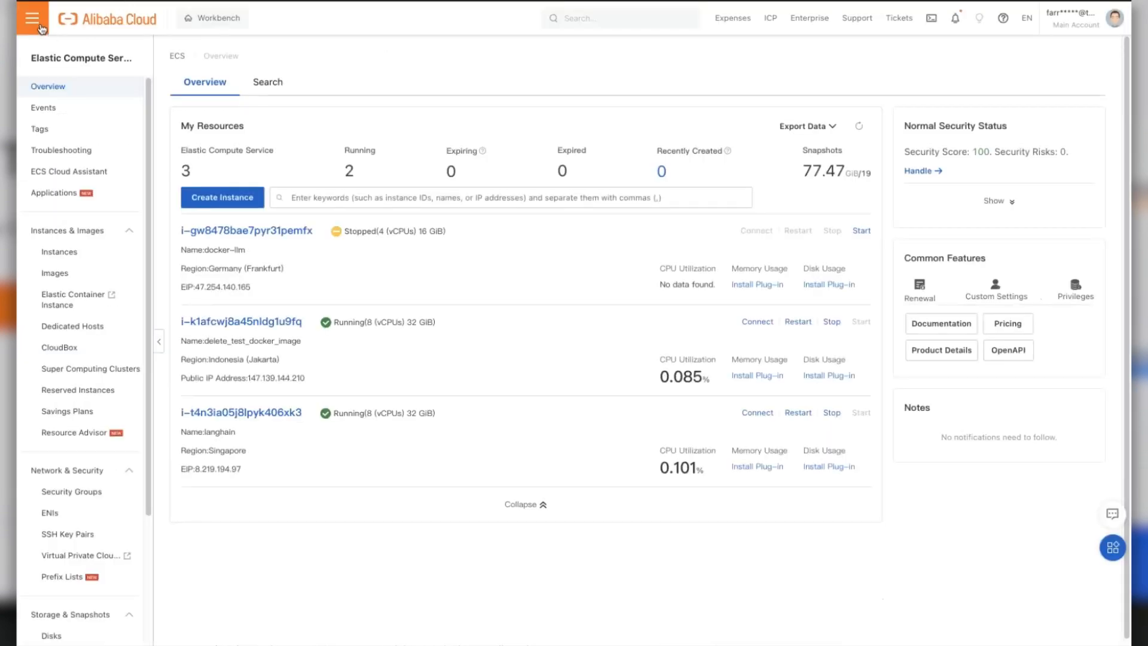
- Search the products for "anal", open the adbpg-aigc instance in AnalyticDB for PostgreSQL and view its database connection information
click(37, 24)
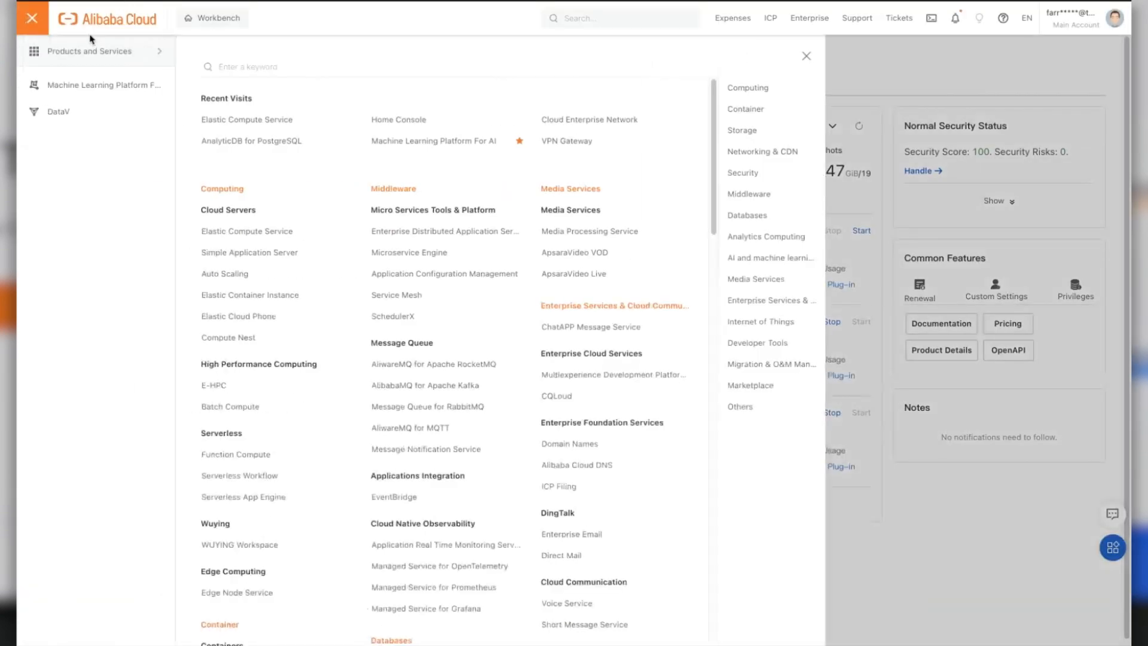
text(anal)
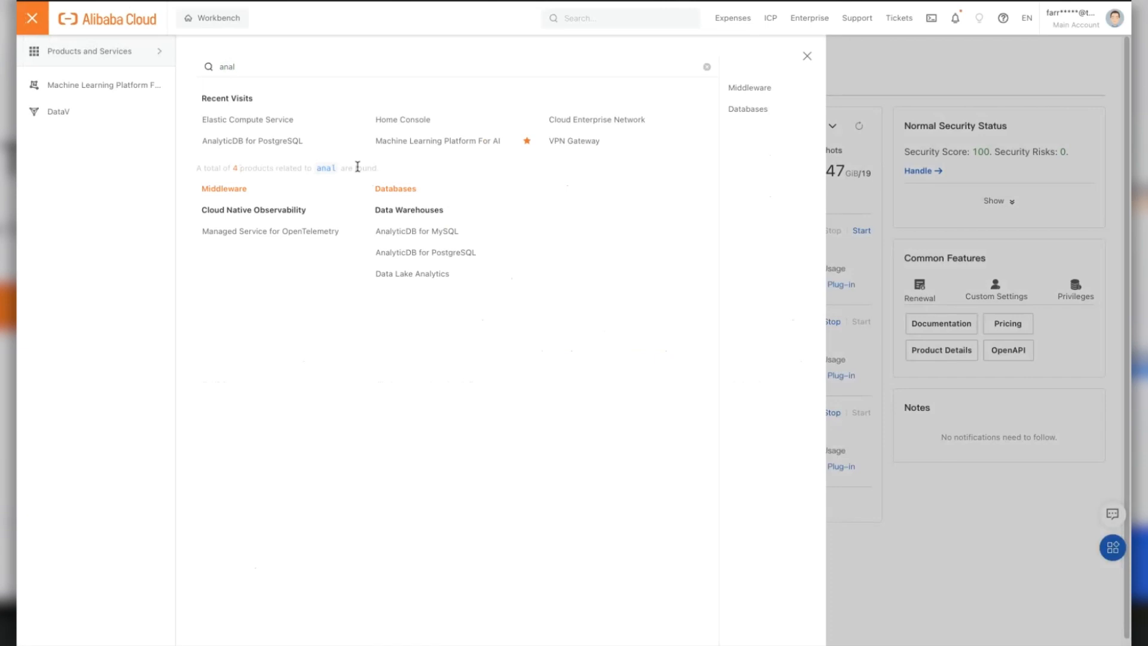
triple_click(402, 252)
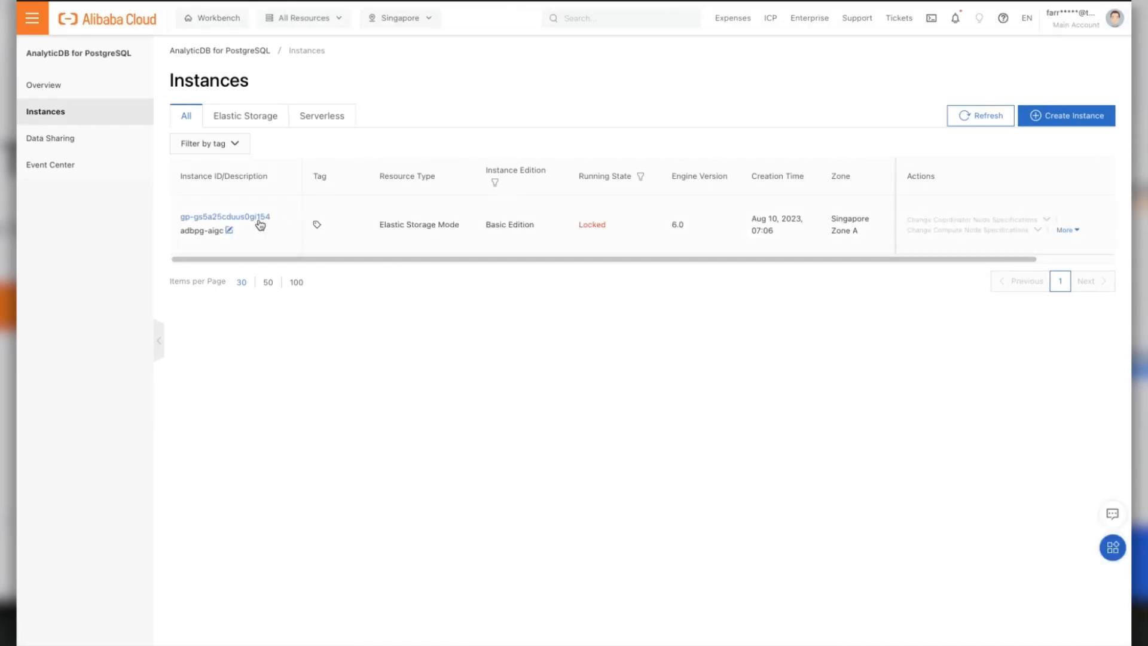
click(260, 222)
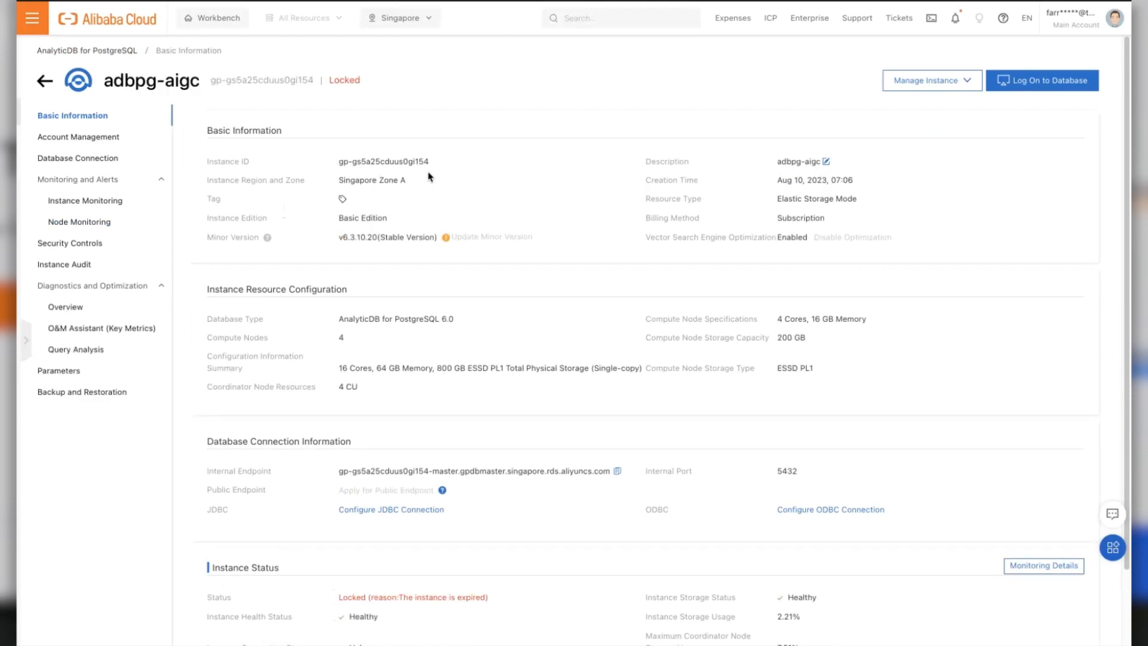
scroll(429, 175, down, 1)
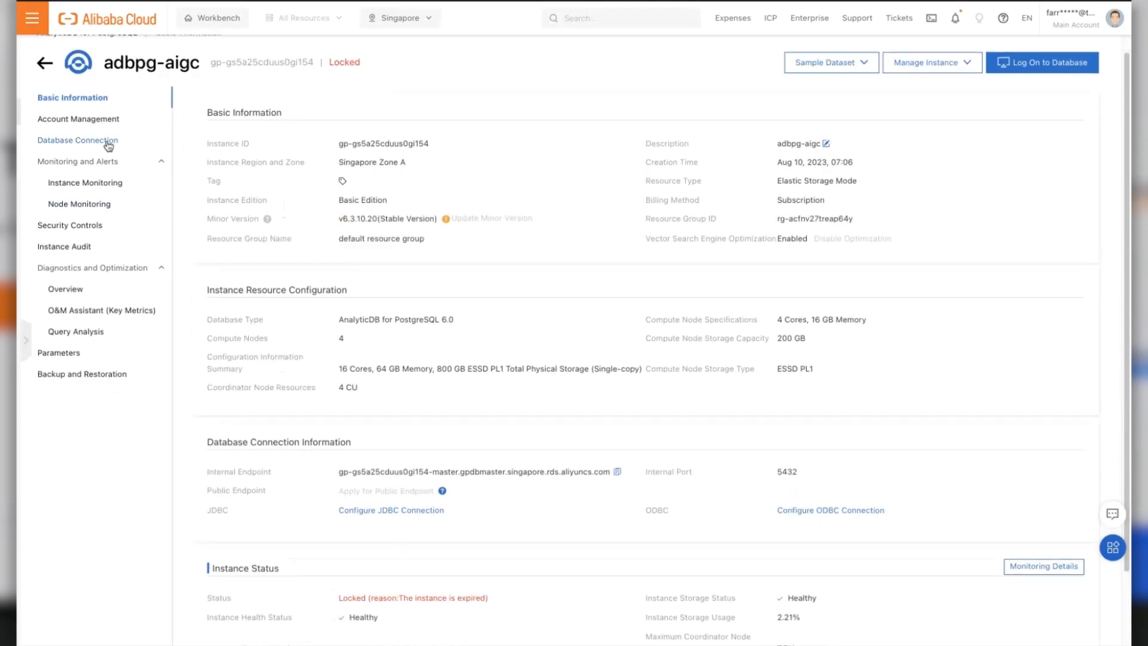
click(107, 142)
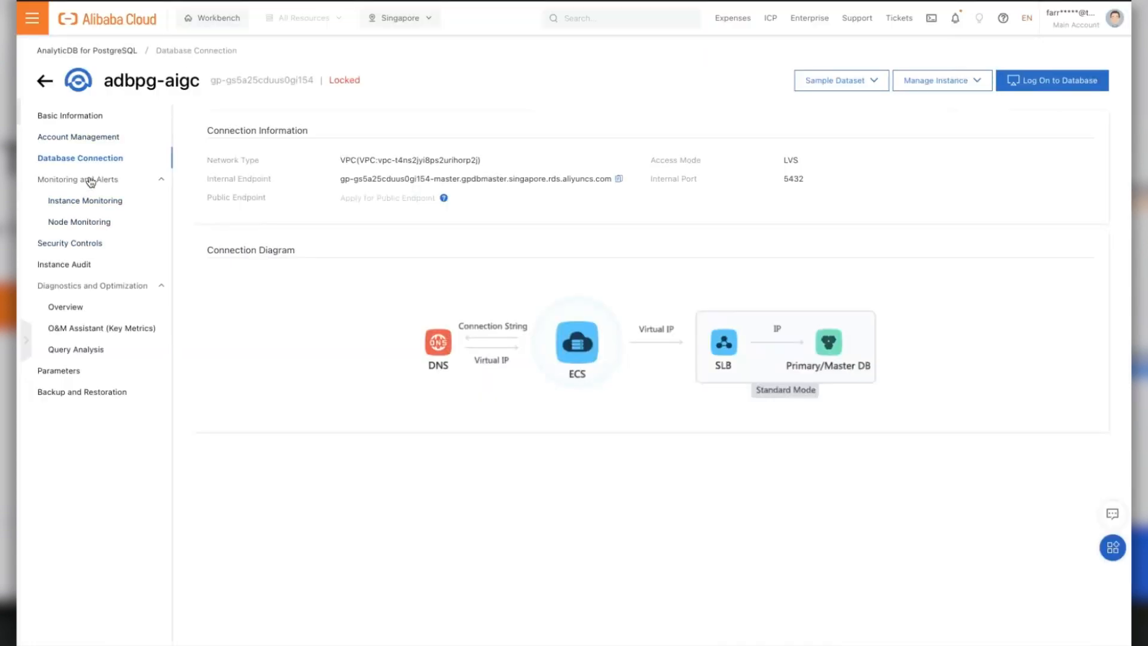
- Check the instance's database account name and the IP range in its default whitelist
click(78, 137)
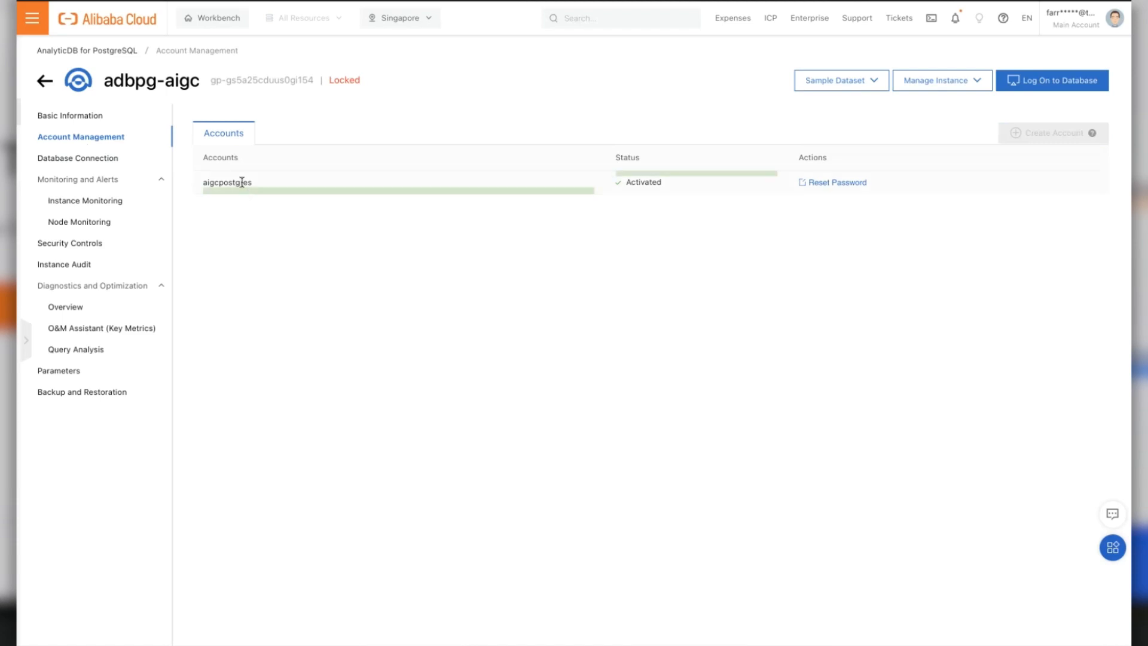
double_click(242, 182)
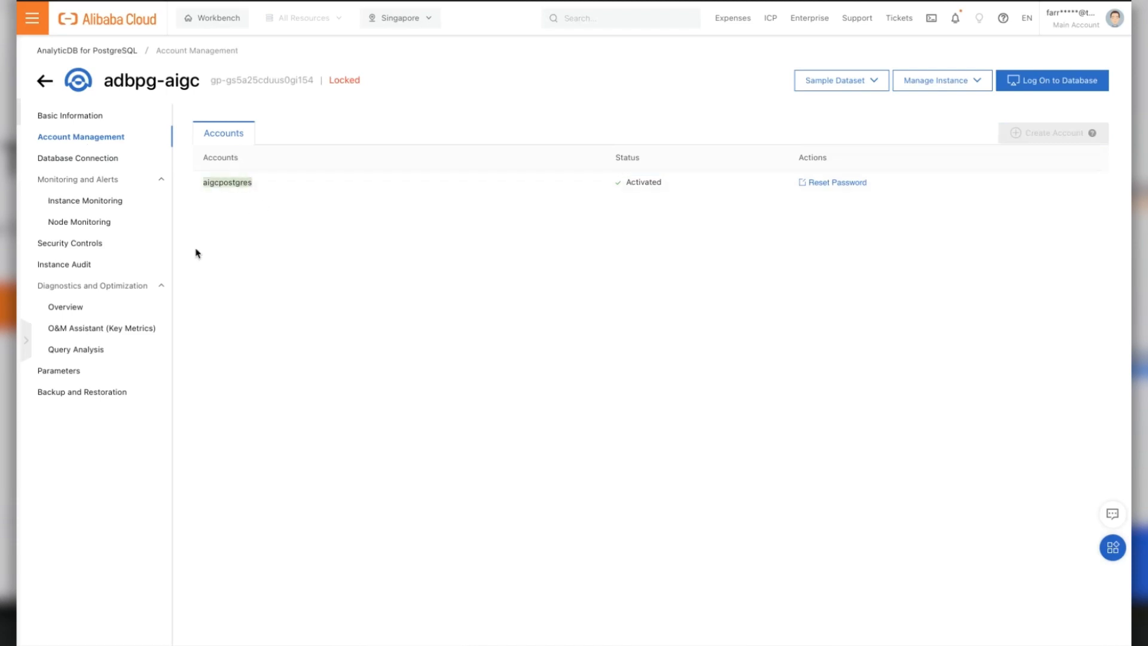
click(98, 255)
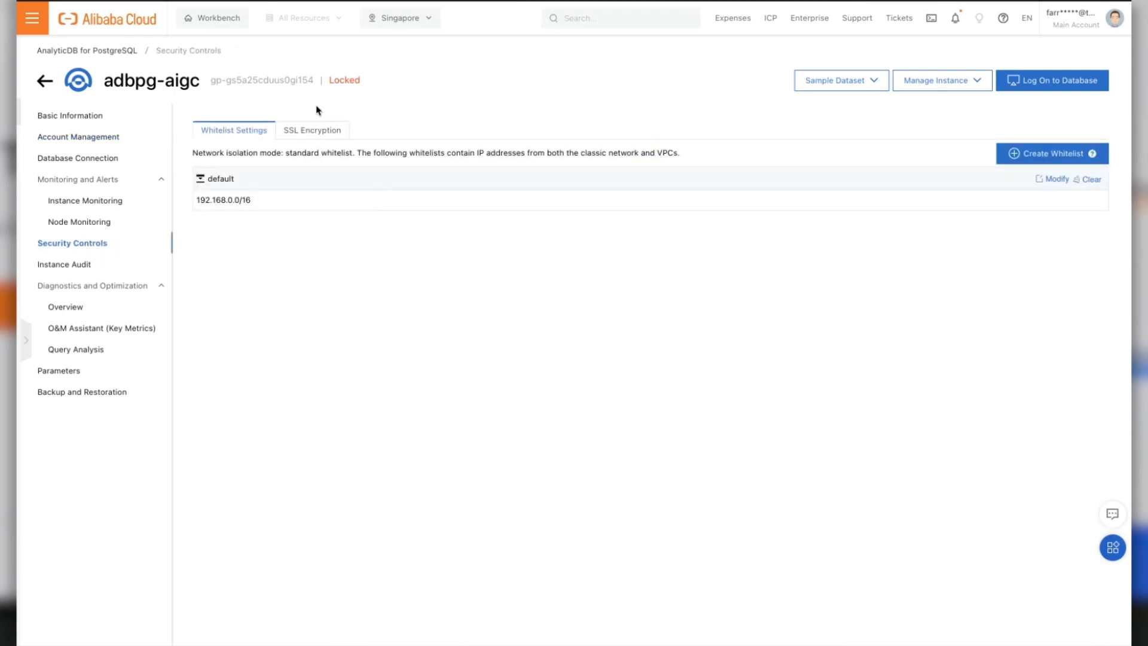
drag(258, 203, 200, 200)
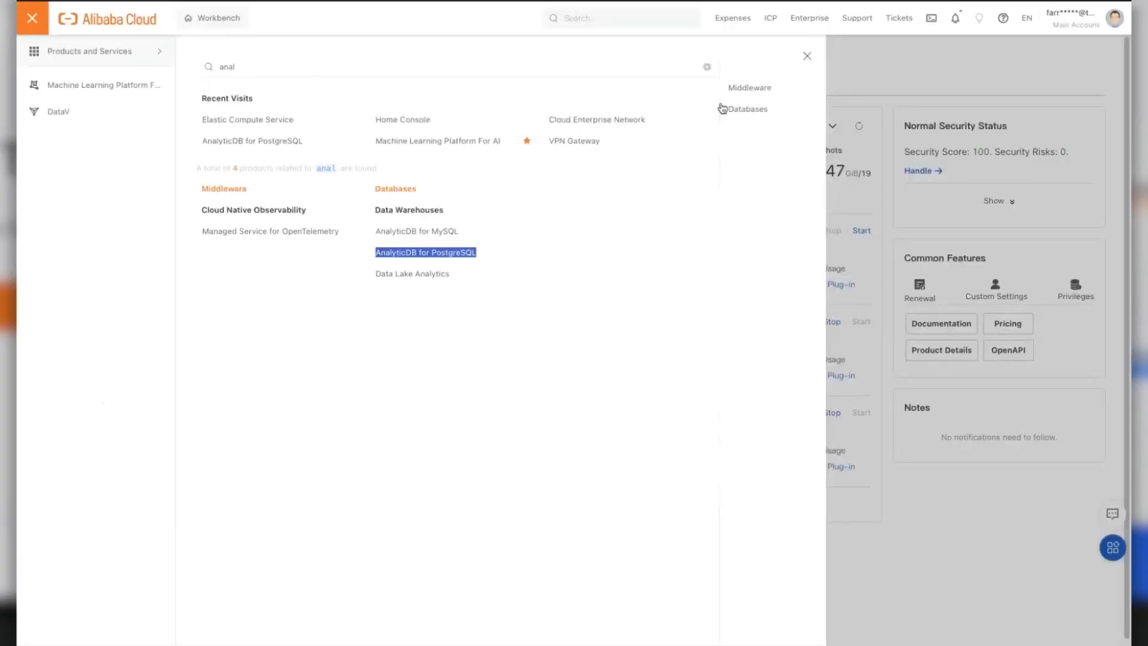
- Return to the ECS overview, open the docker-llm instance and review its basic information
click(881, 80)
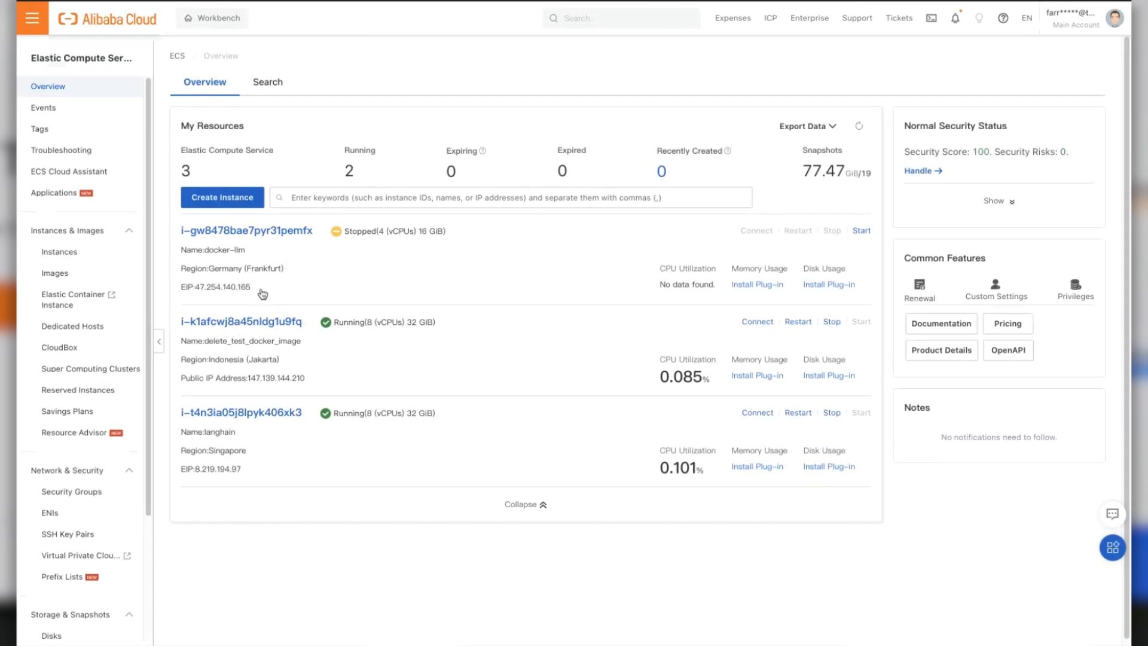
mouse_move(258, 291)
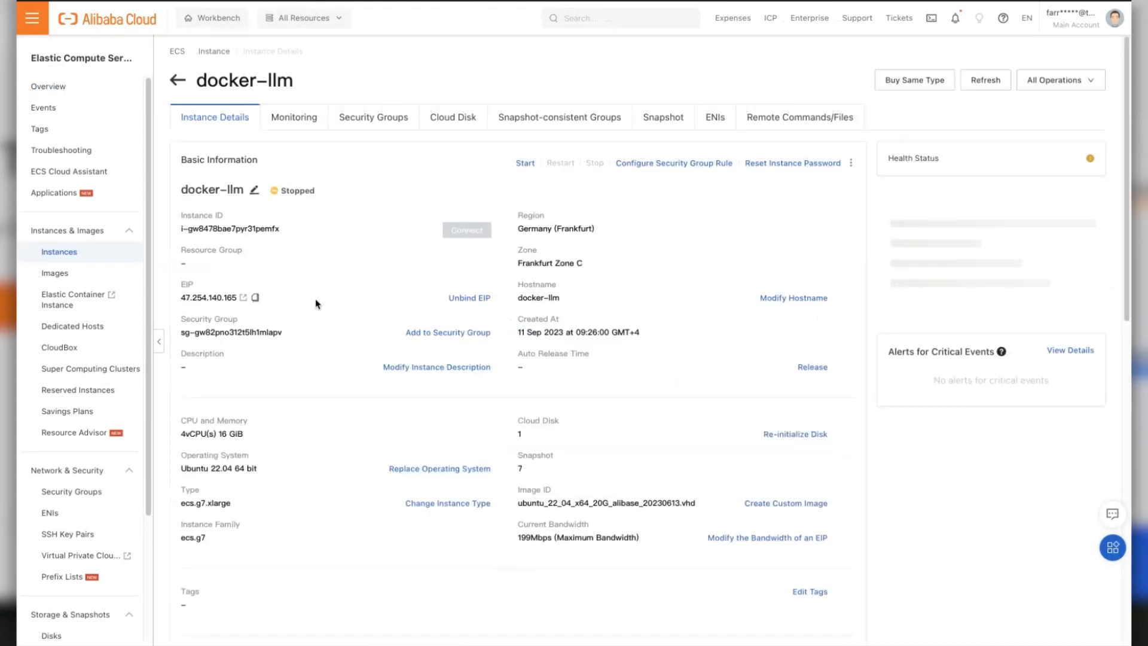
scroll(315, 302, down, 2)
scroll(316, 304, down, 3)
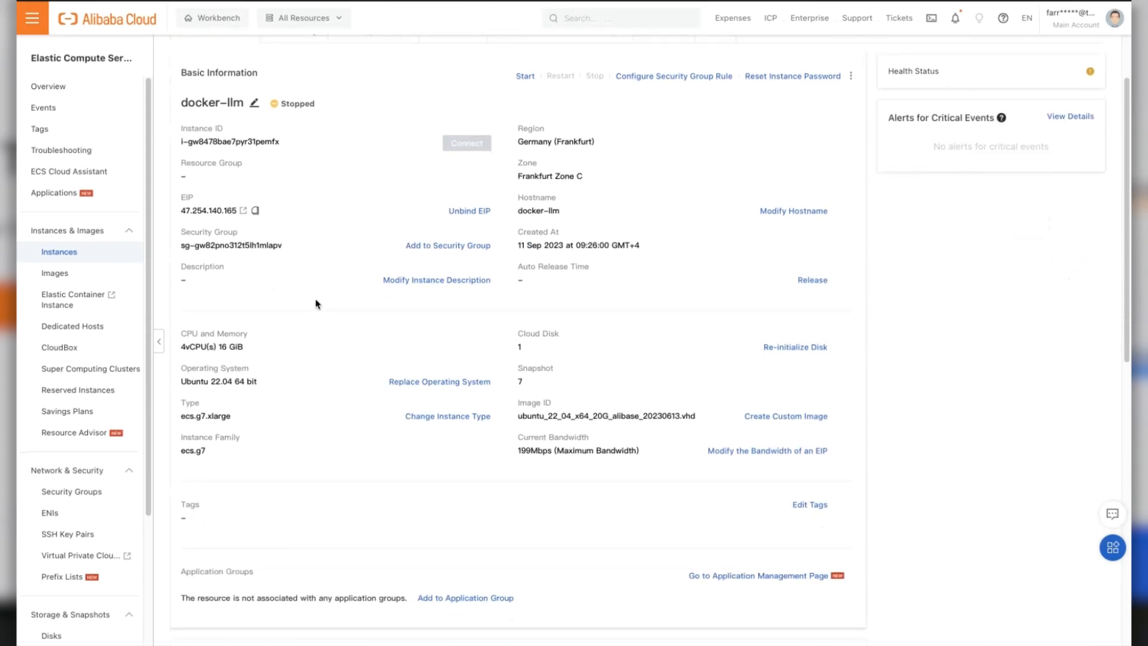
scroll(314, 299, up, 1)
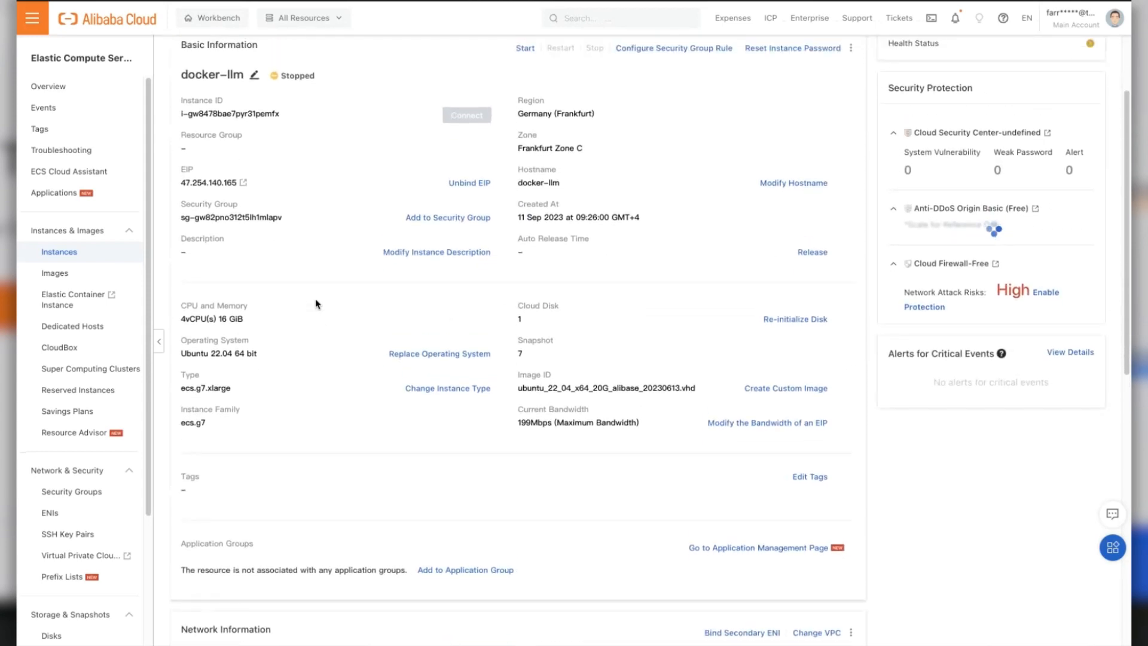
mouse_move(236, 195)
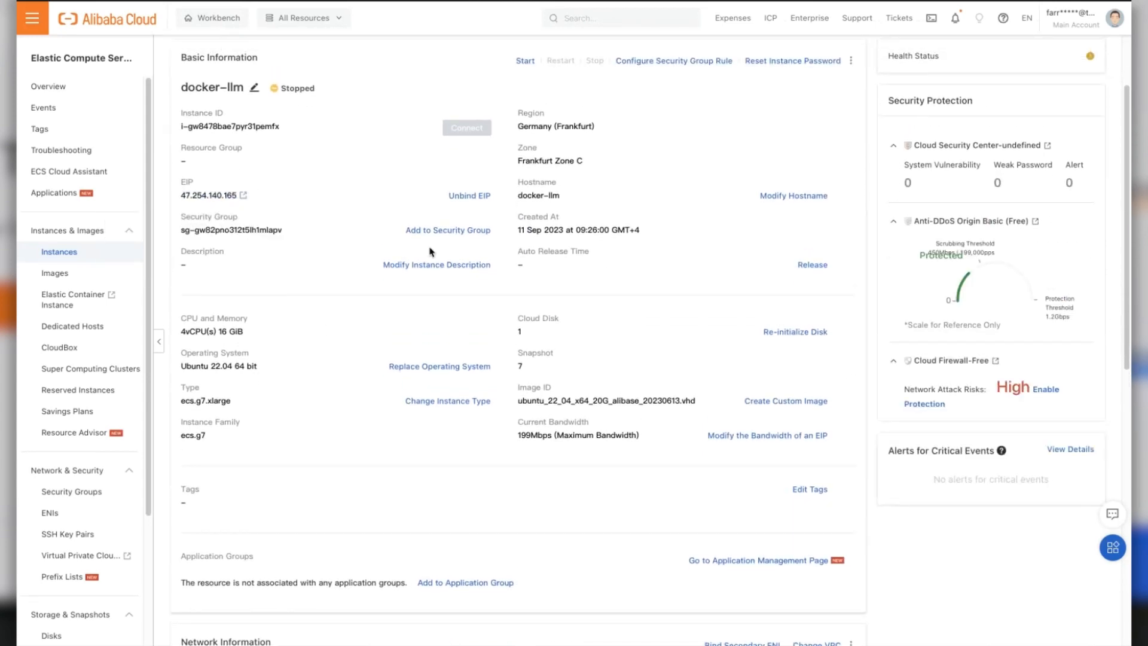
- Copy the docker-llm instance's primary private IP address from its network information
scroll(430, 251, down, 12)
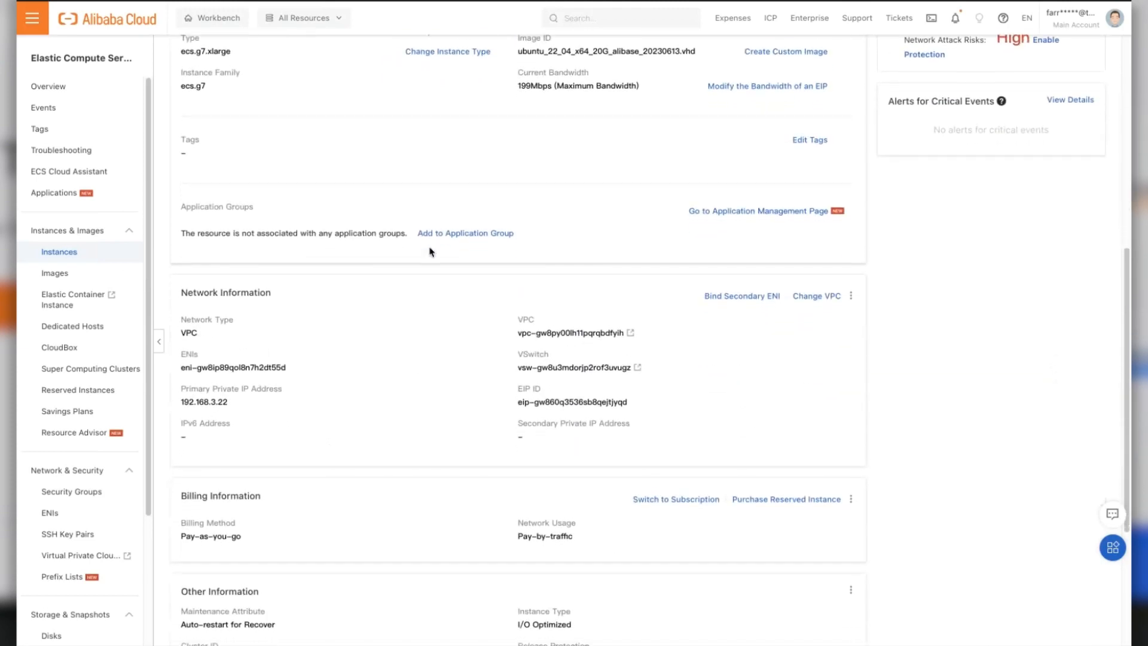
click(232, 399)
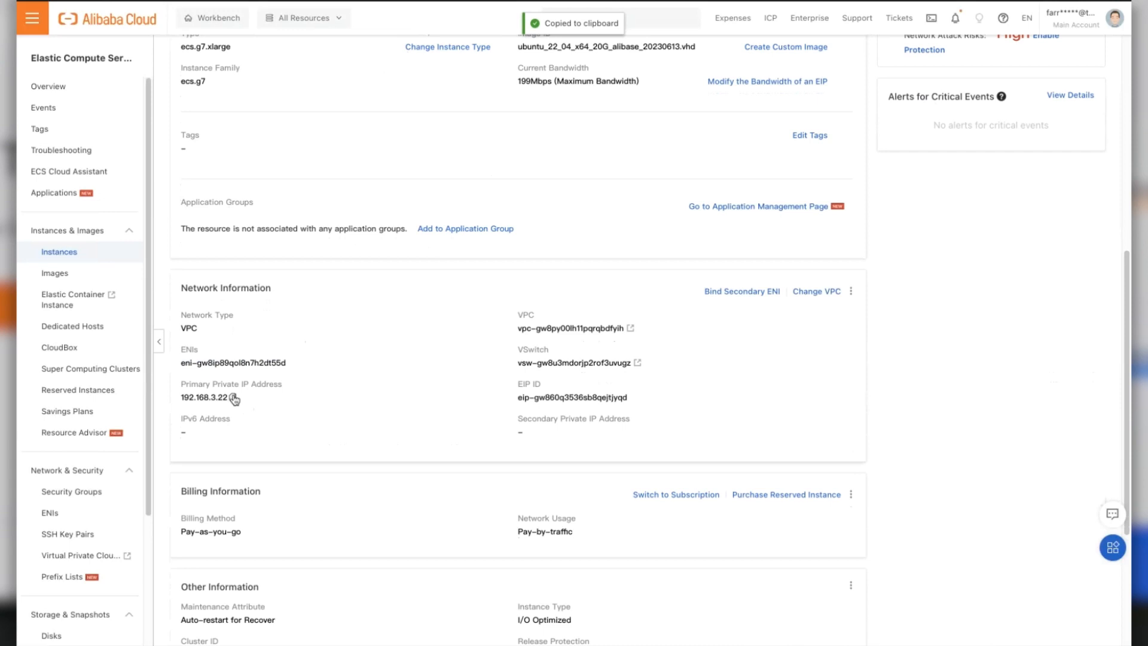
click(232, 399)
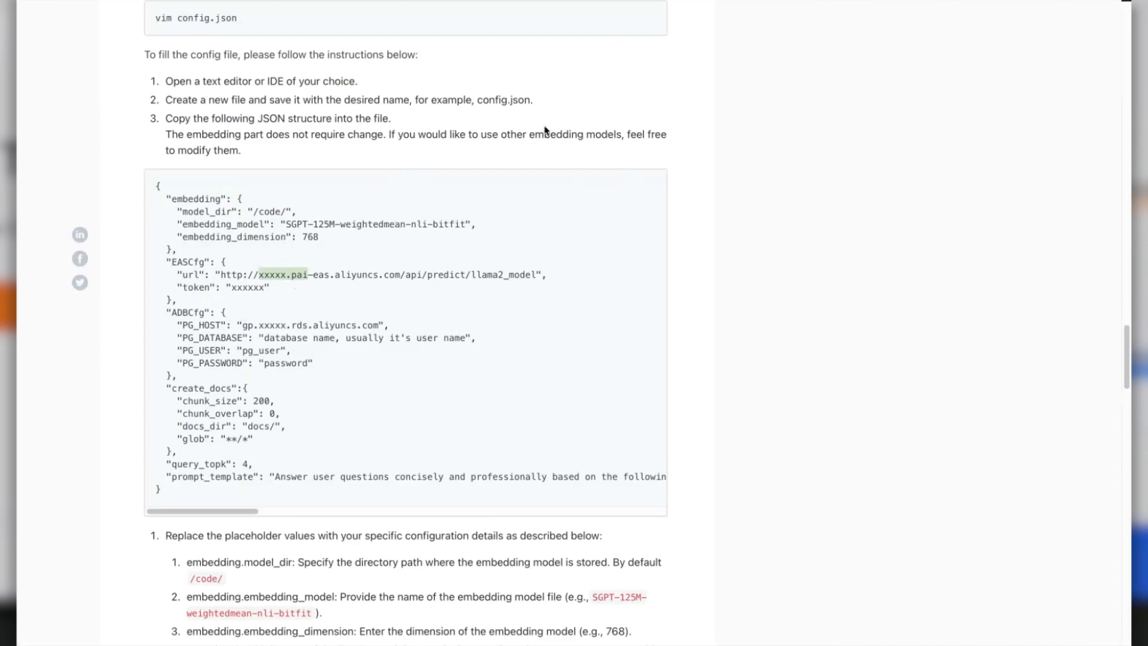
- Read the tutorial's config.json parameter descriptions, the steps for running and testing the Flask API, and the example curl commands
scroll(545, 130, down, 5)
scroll(546, 131, down, 1)
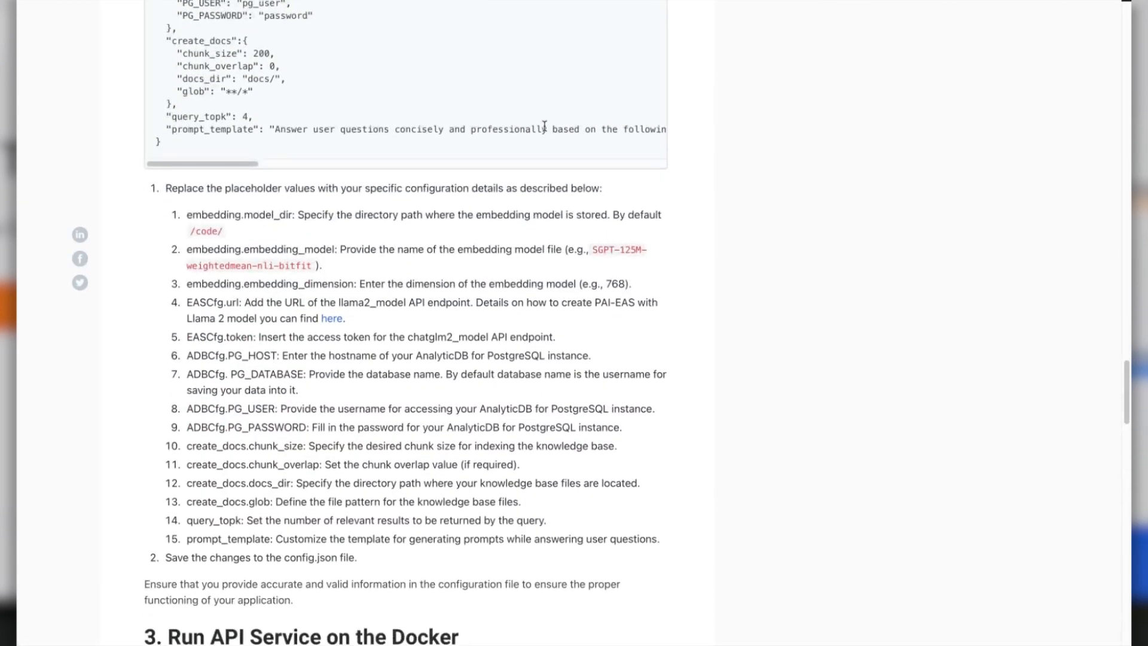
scroll(342, 350, down, 6)
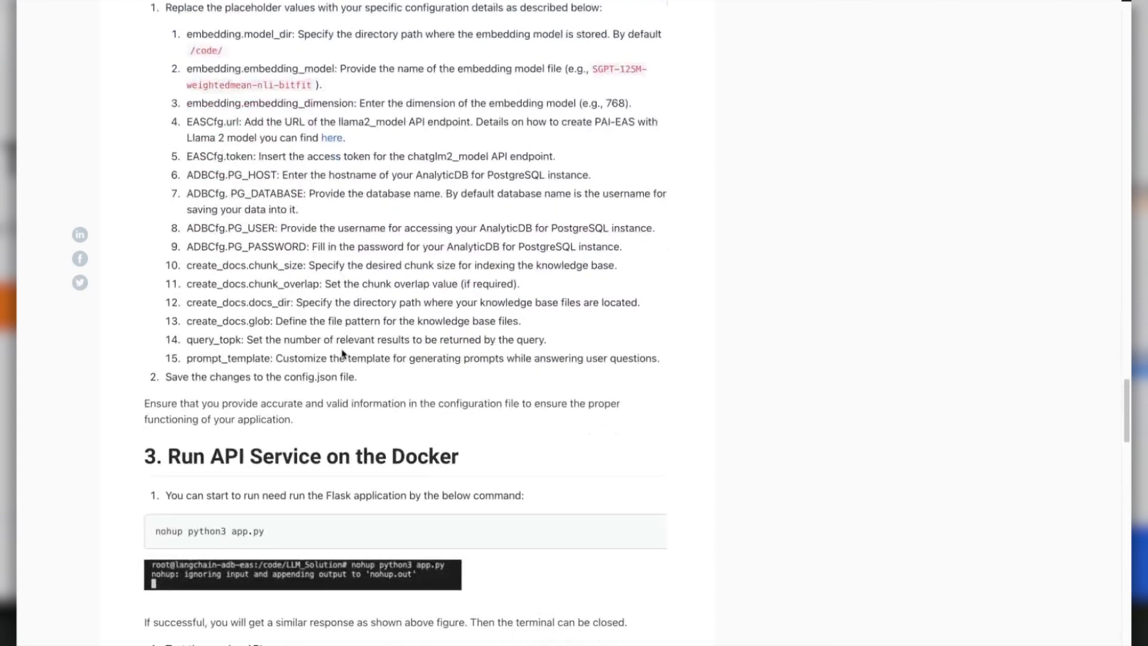
scroll(344, 354, down, 6)
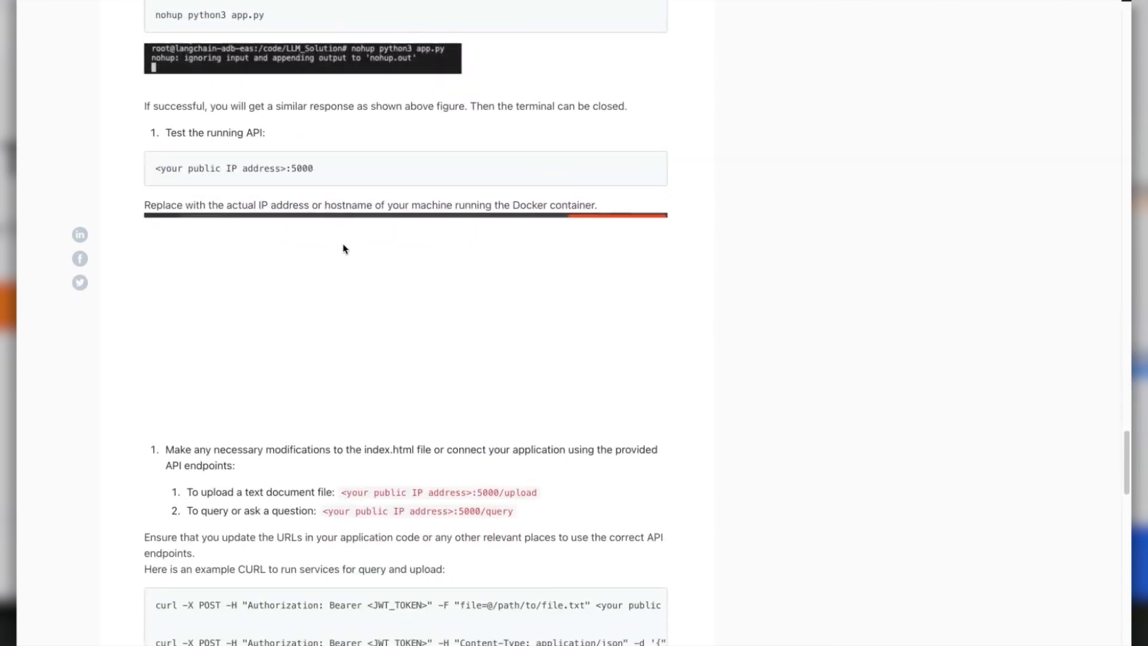
scroll(342, 267, down, 6)
scroll(342, 267, up, 6)
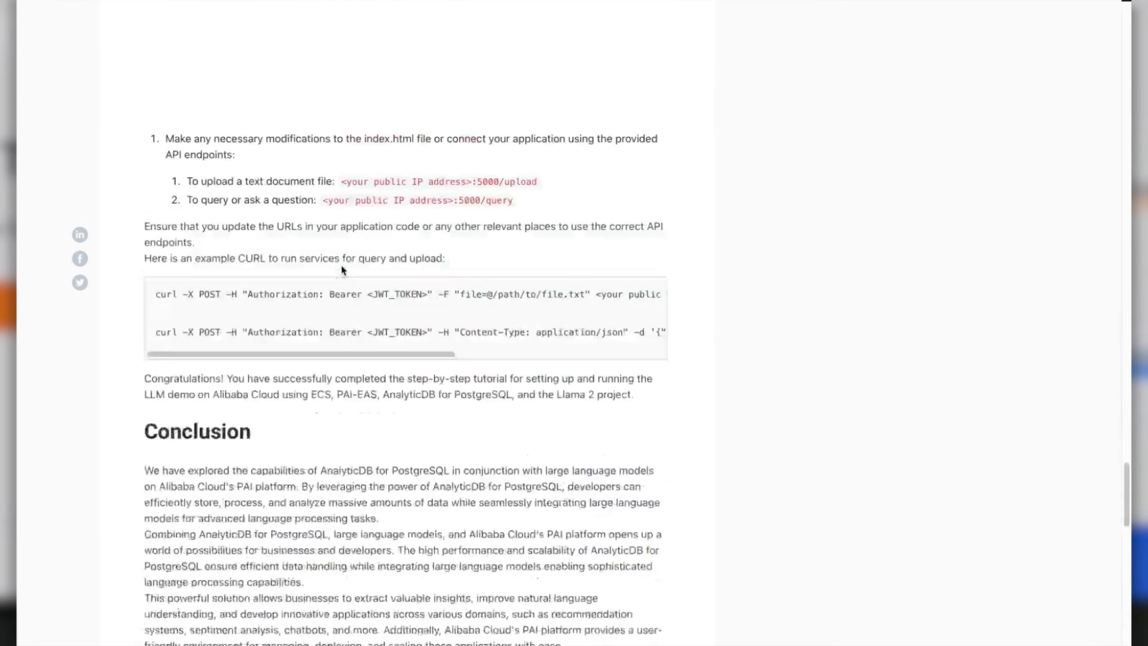
scroll(342, 274, up, 3)
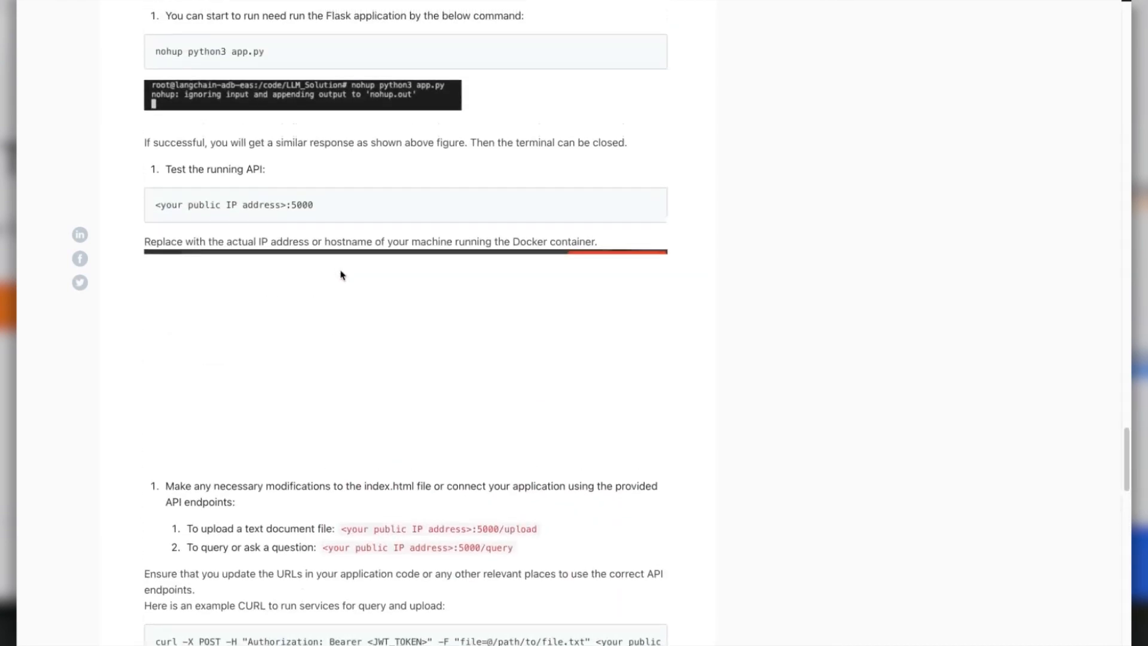
scroll(341, 275, down, 2)
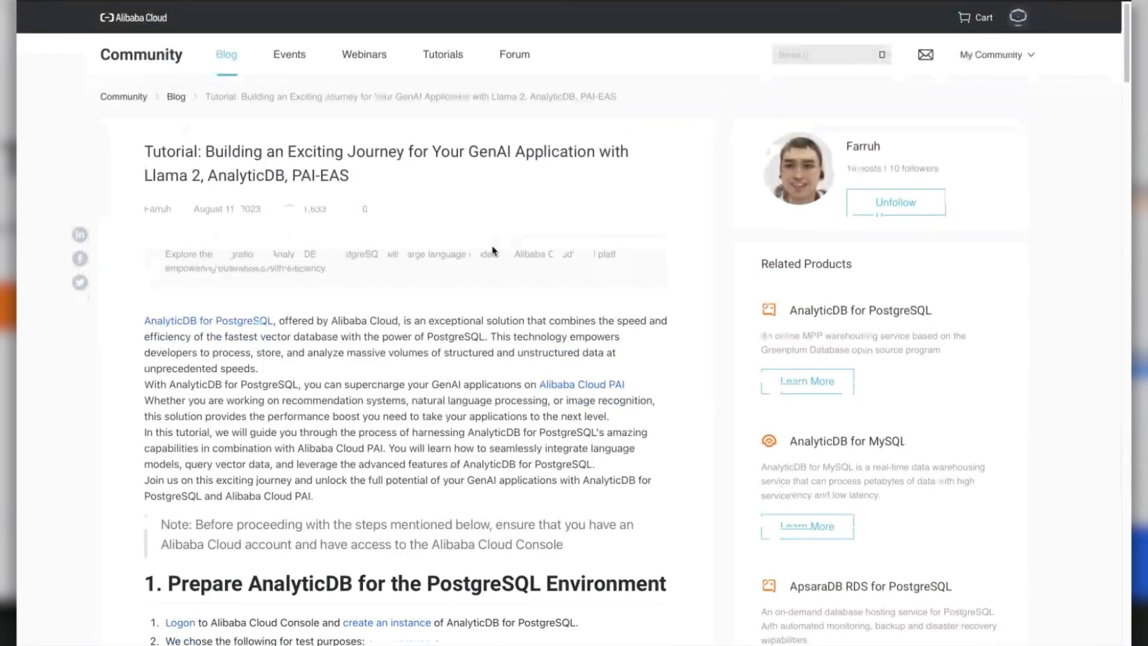
scroll(495, 248, down, 15)
scroll(495, 248, down, 20)
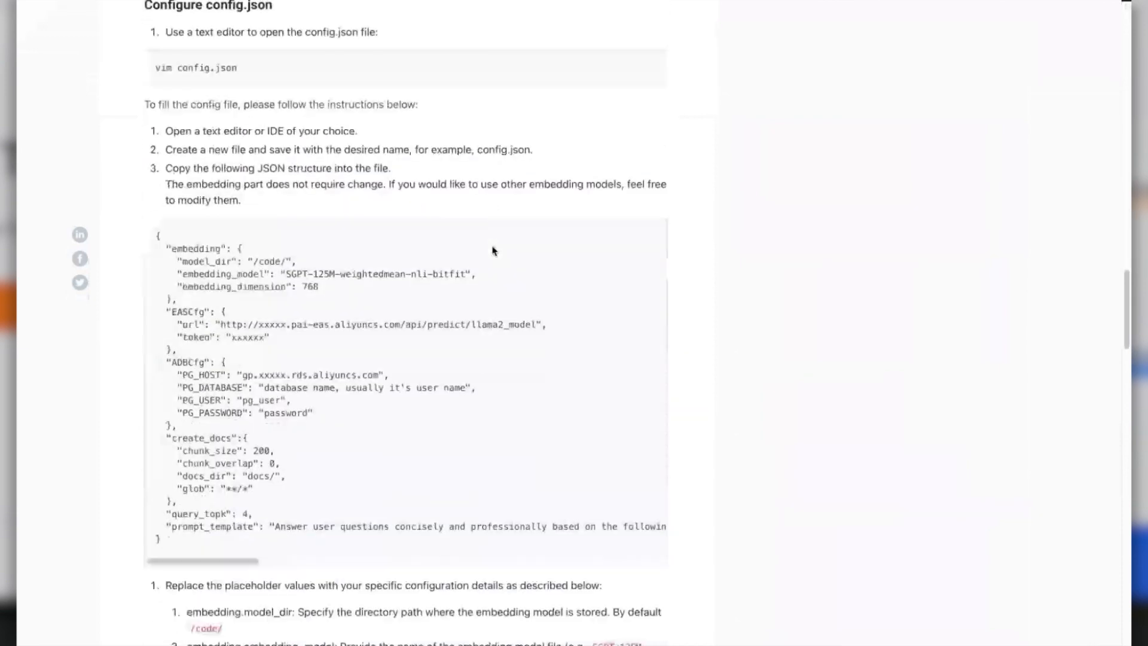
scroll(494, 249, up, 2)
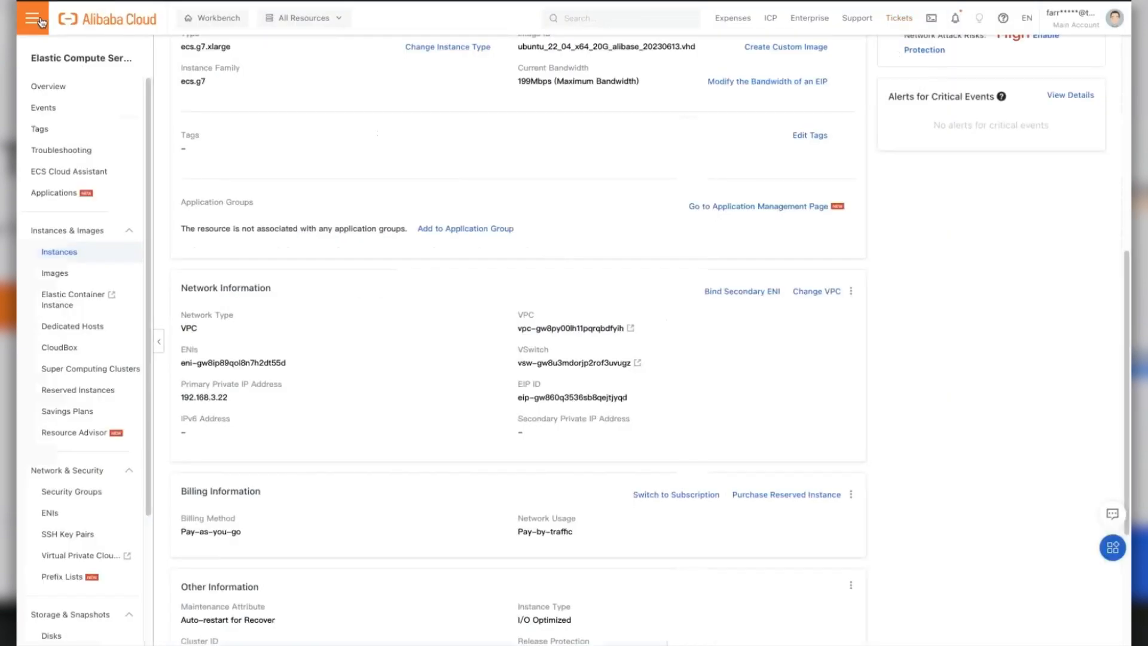
- Search the cloud products for "compute", open Compute Nest and switch it to the Customer Console
click(37, 19)
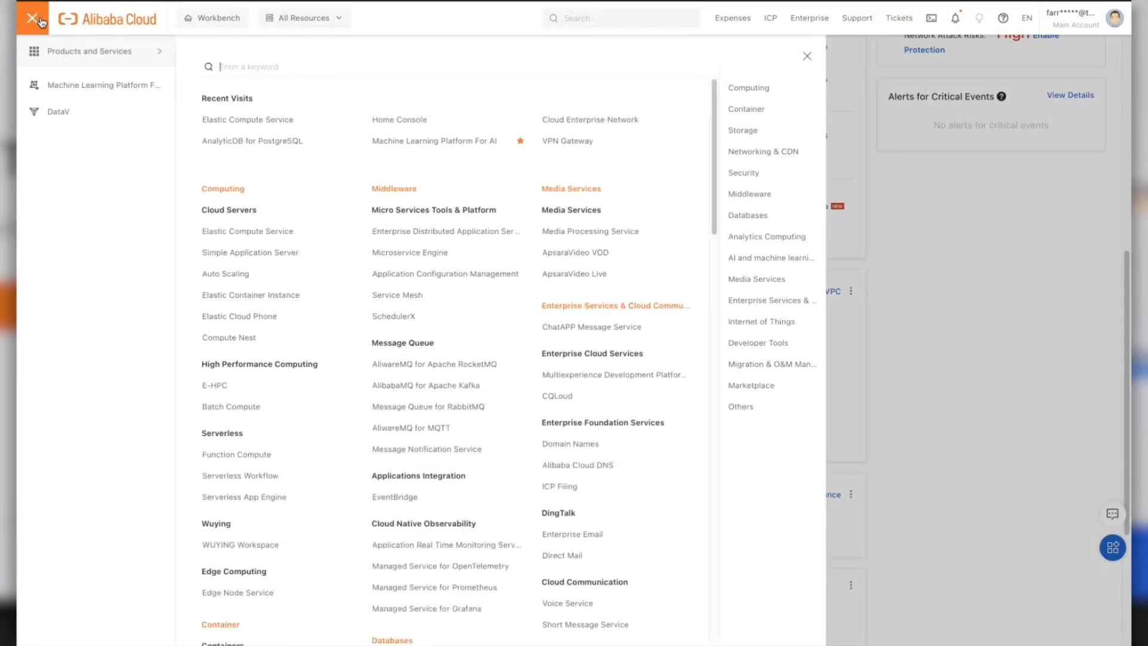
click(304, 23)
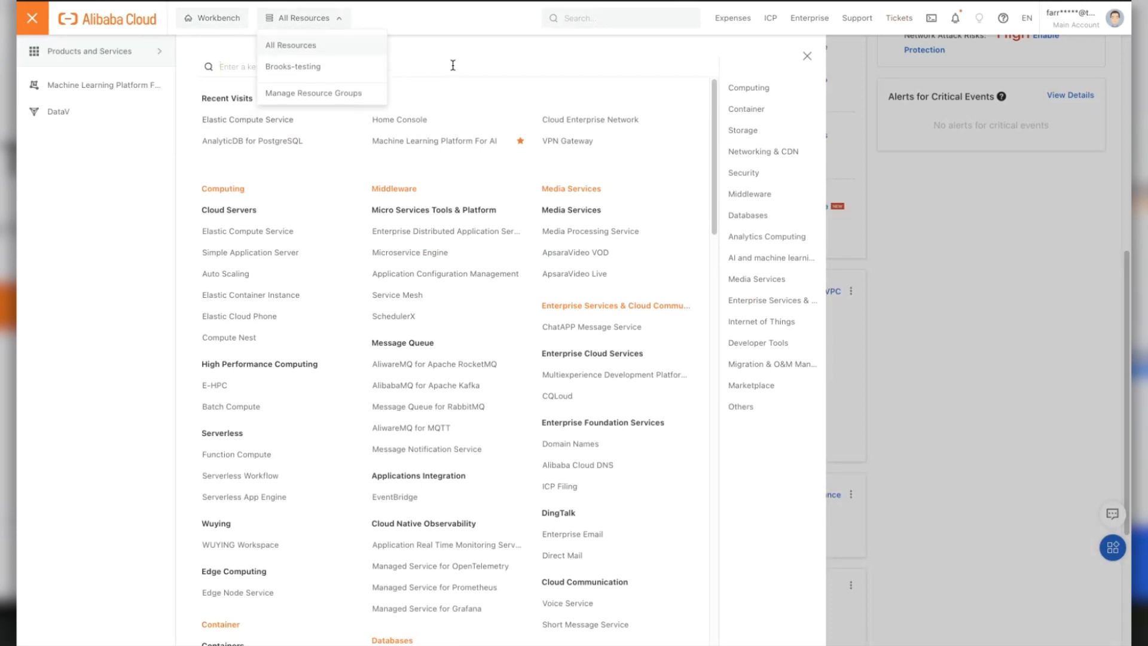
text(compute)
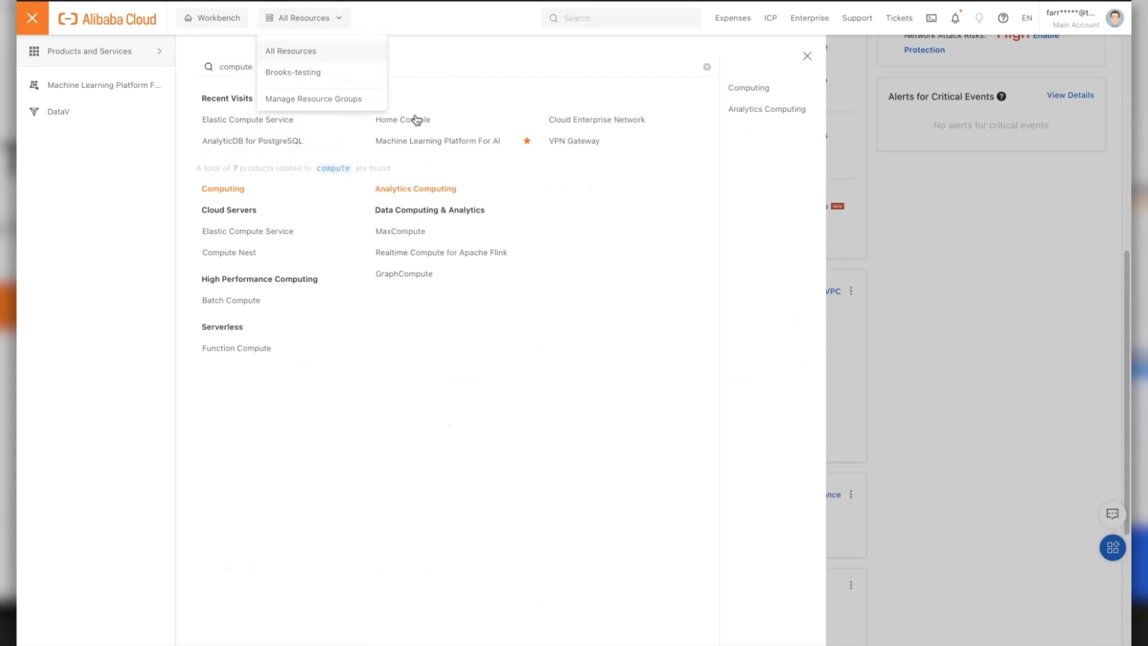
key(Escape)
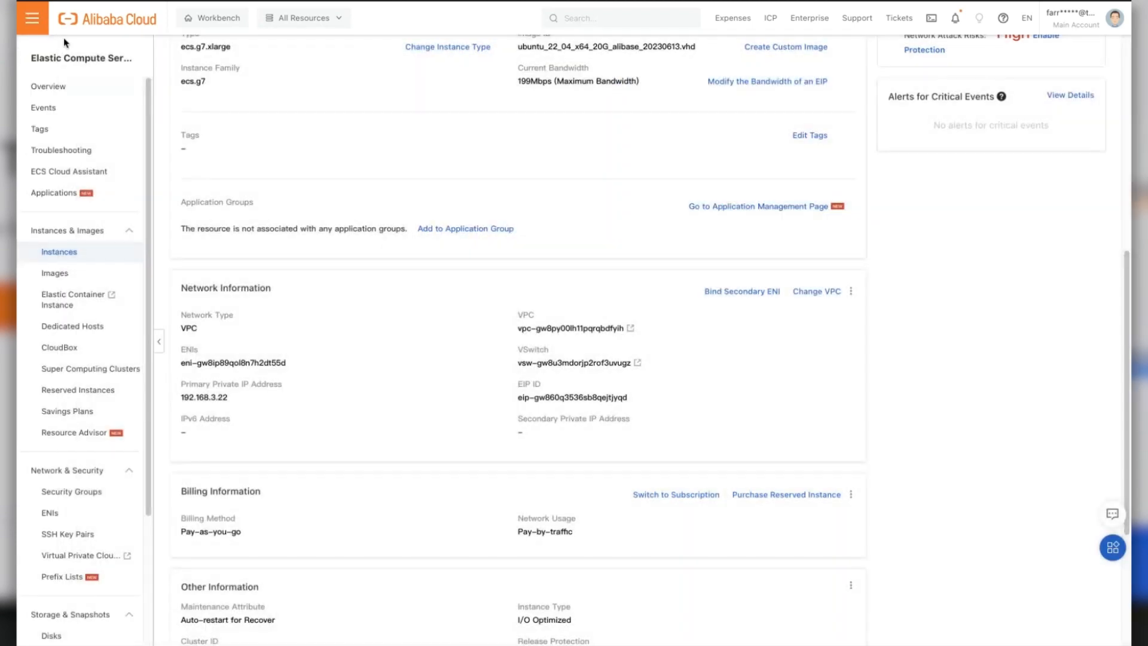
click(38, 21)
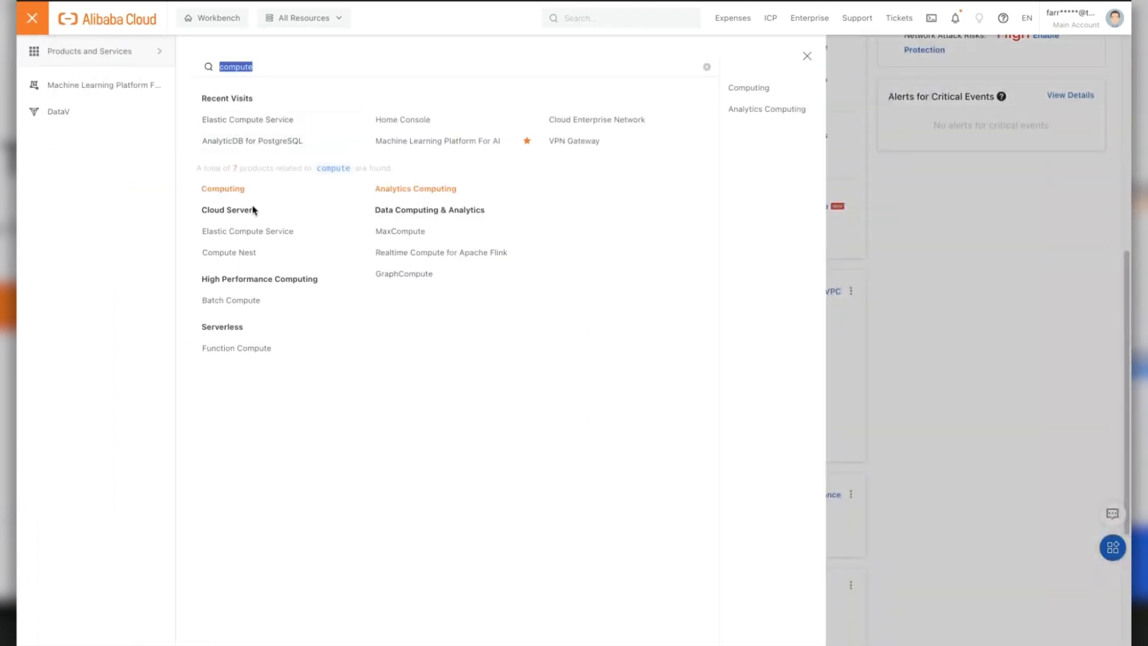
click(233, 254)
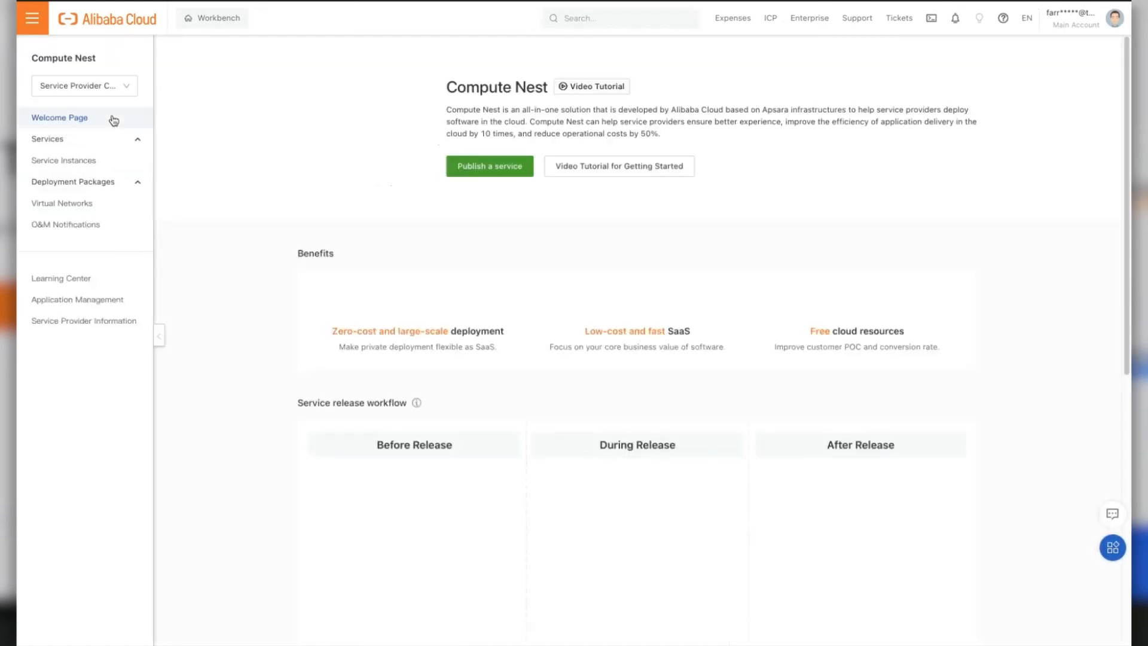
click(111, 90)
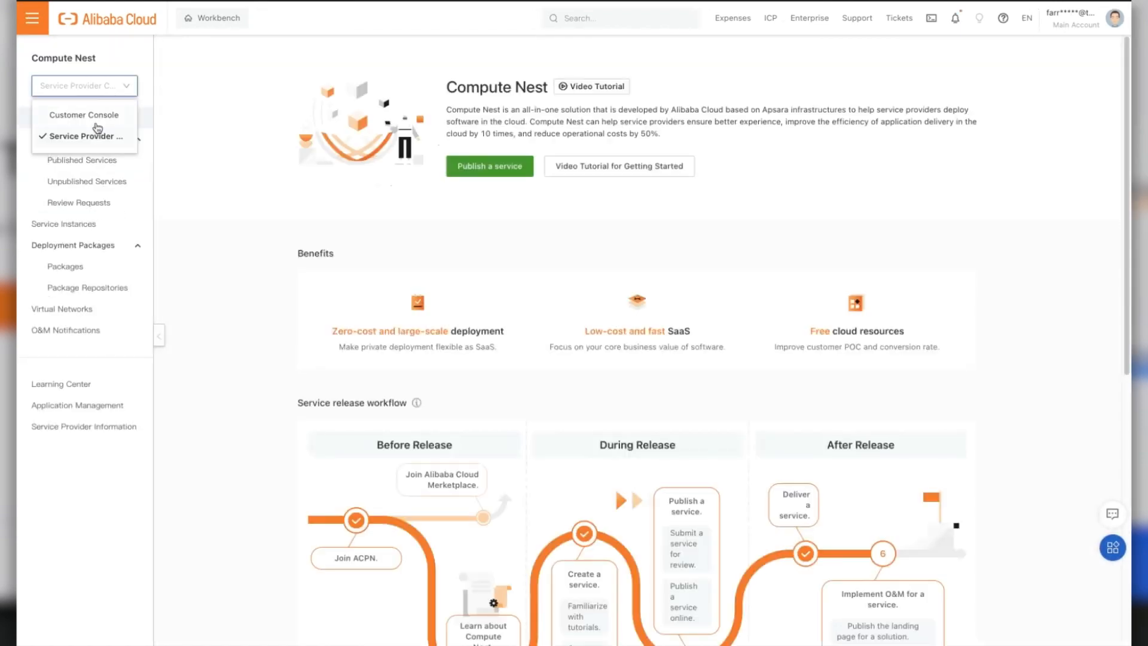
click(97, 126)
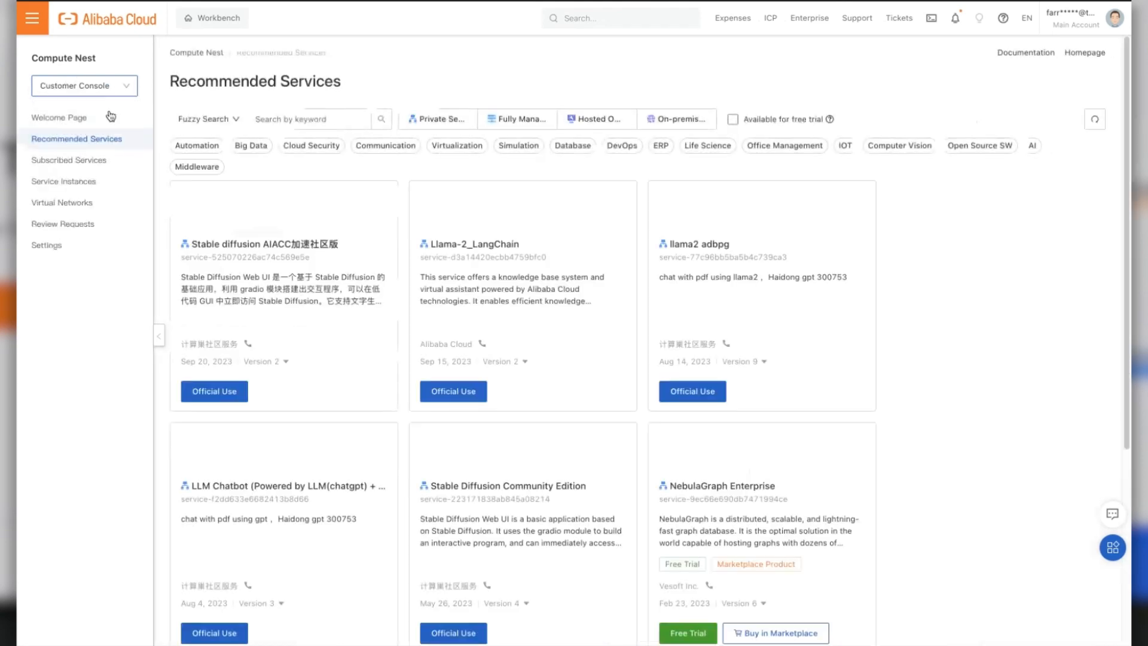
click(287, 124)
text(aig)
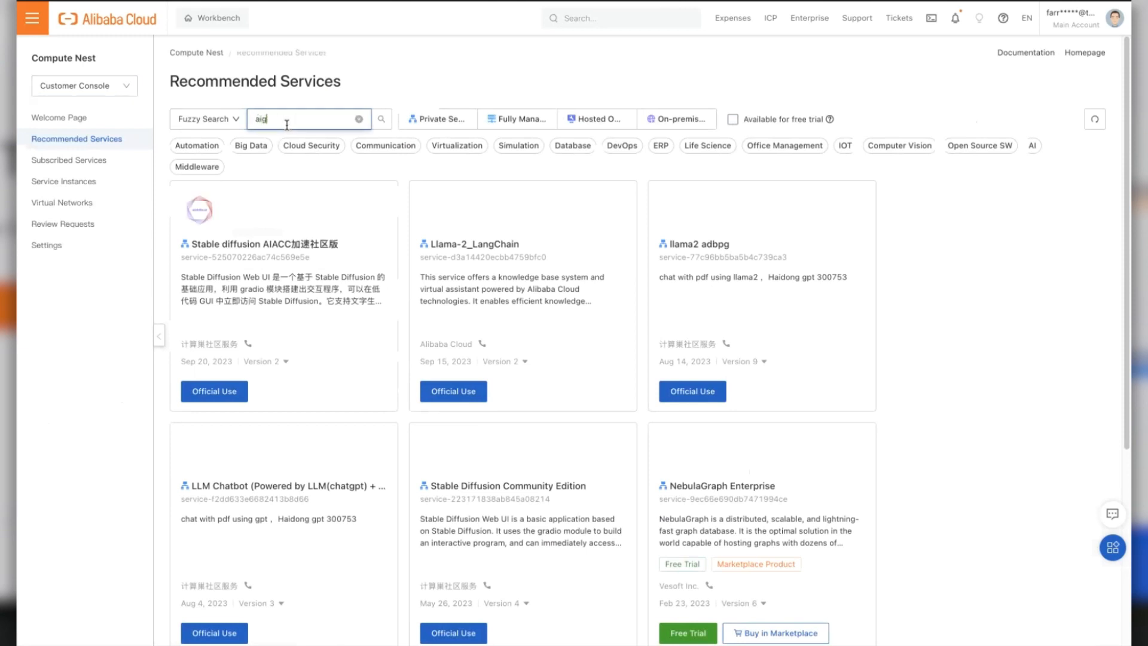
key(BackSpace)
key(BackSpace)
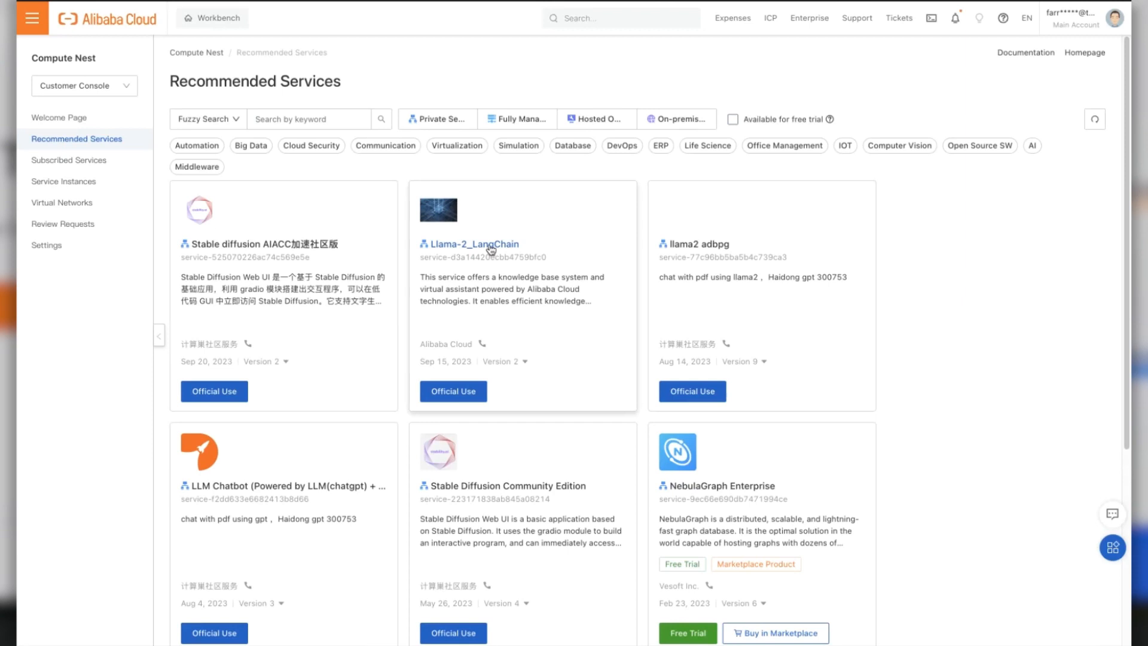
- Start creating an official service instance of Llama-2_LangChain and name it kbs
click(452, 392)
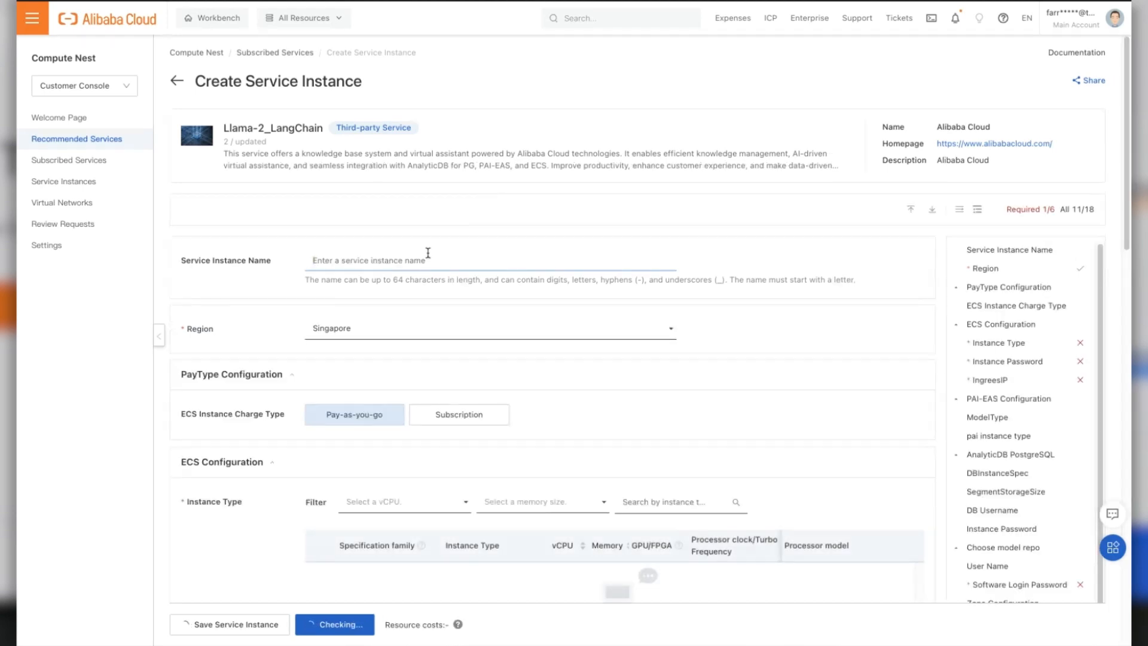
text(kbs)
scroll(403, 328, down, 2)
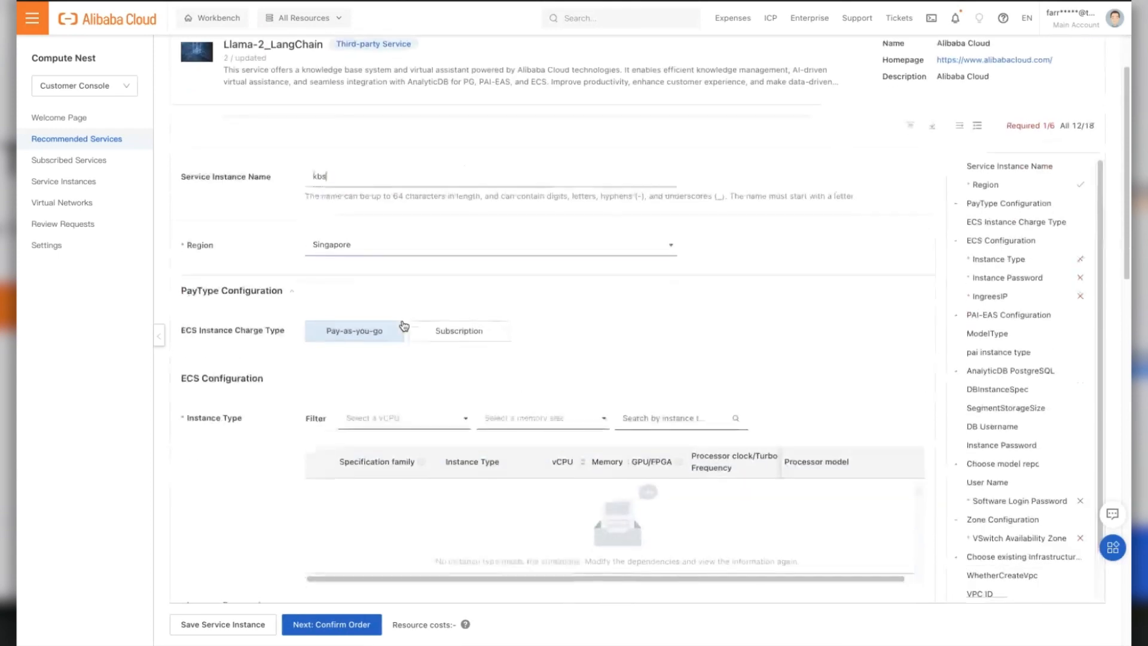
- Set the service instance's region to Germany (Frankfurt) and choose the ecs.c6.2xlarge ECS instance type
click(423, 251)
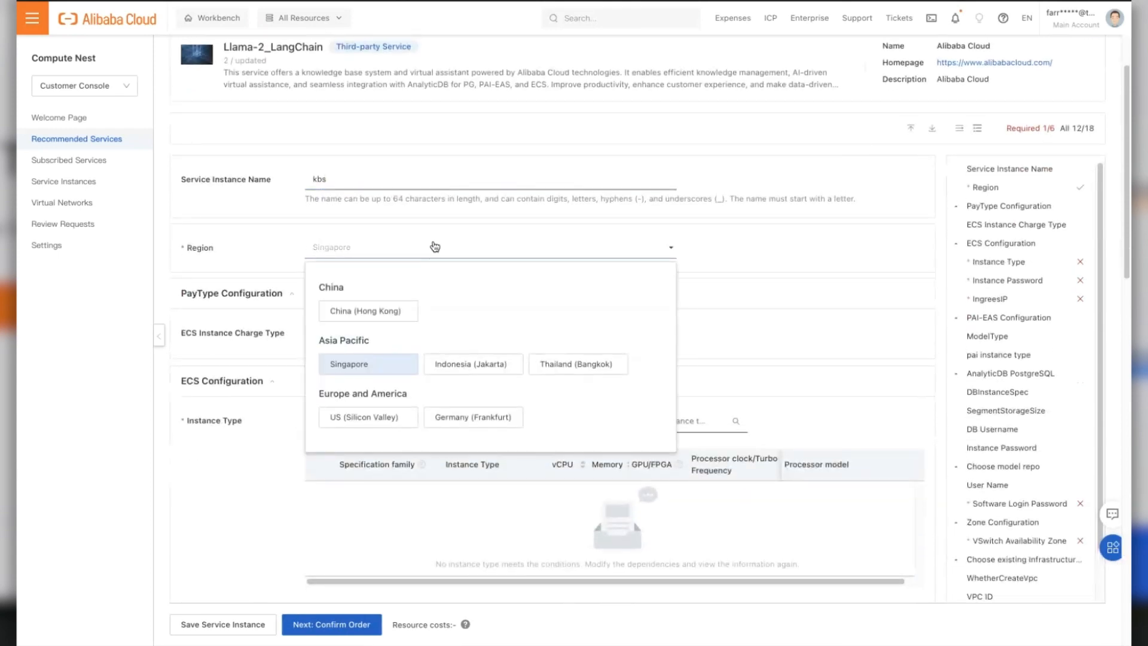
click(751, 245)
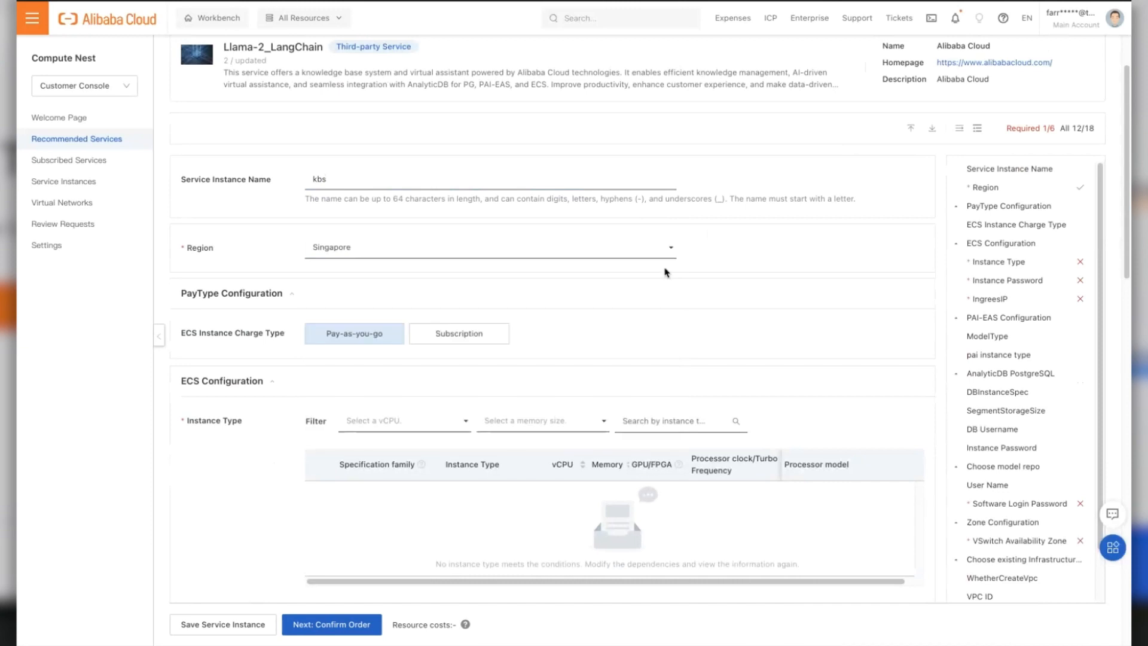
scroll(666, 270, down, 1)
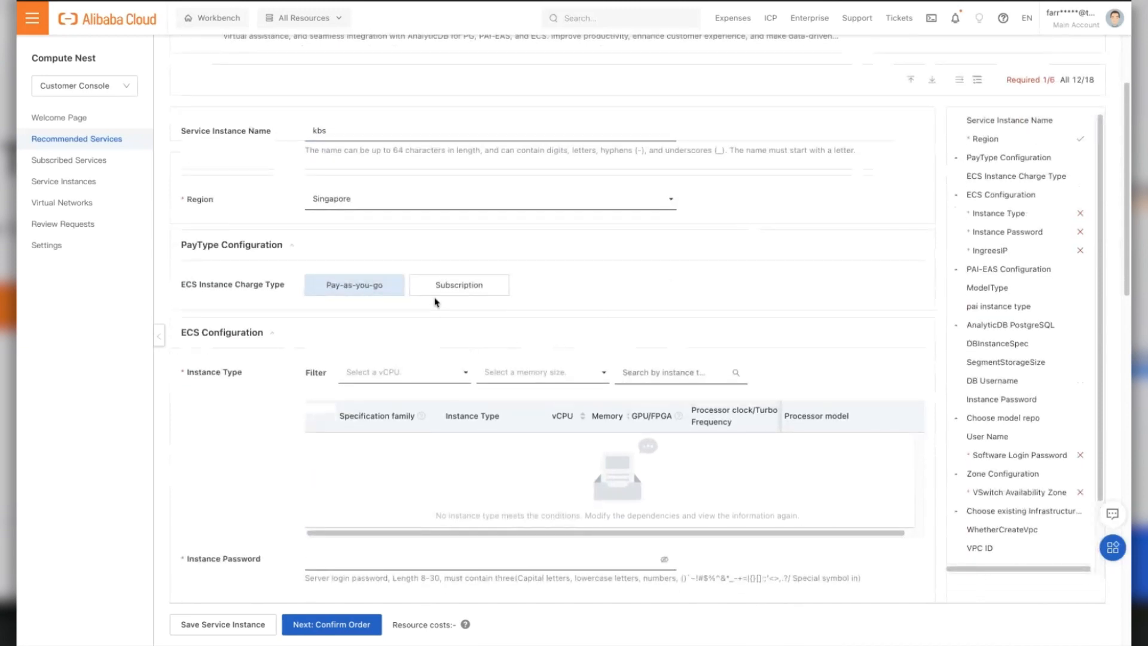
click(410, 372)
scroll(507, 369, up, 2)
click(409, 322)
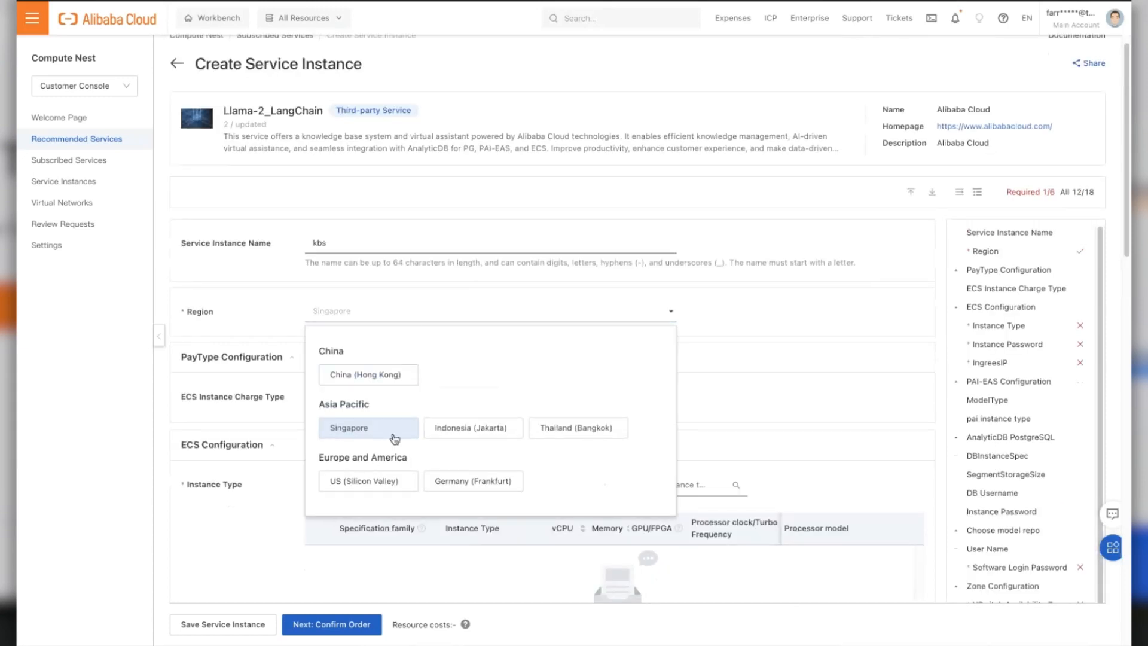
click(455, 481)
scroll(487, 406, down, 2)
scroll(488, 407, down, 1)
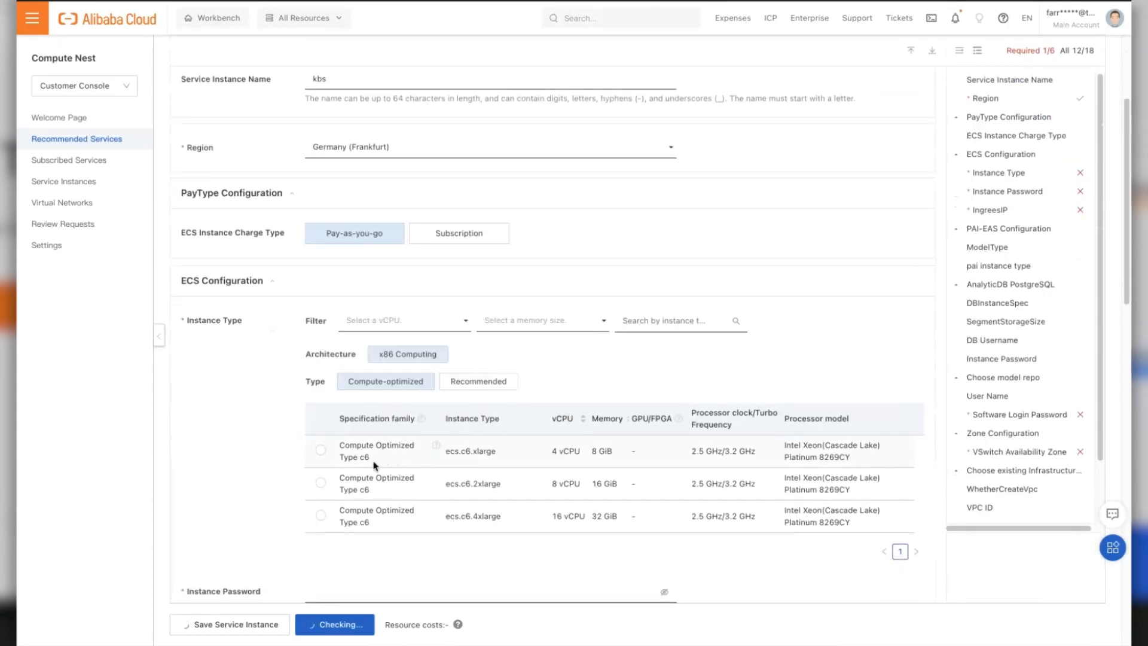
click(321, 483)
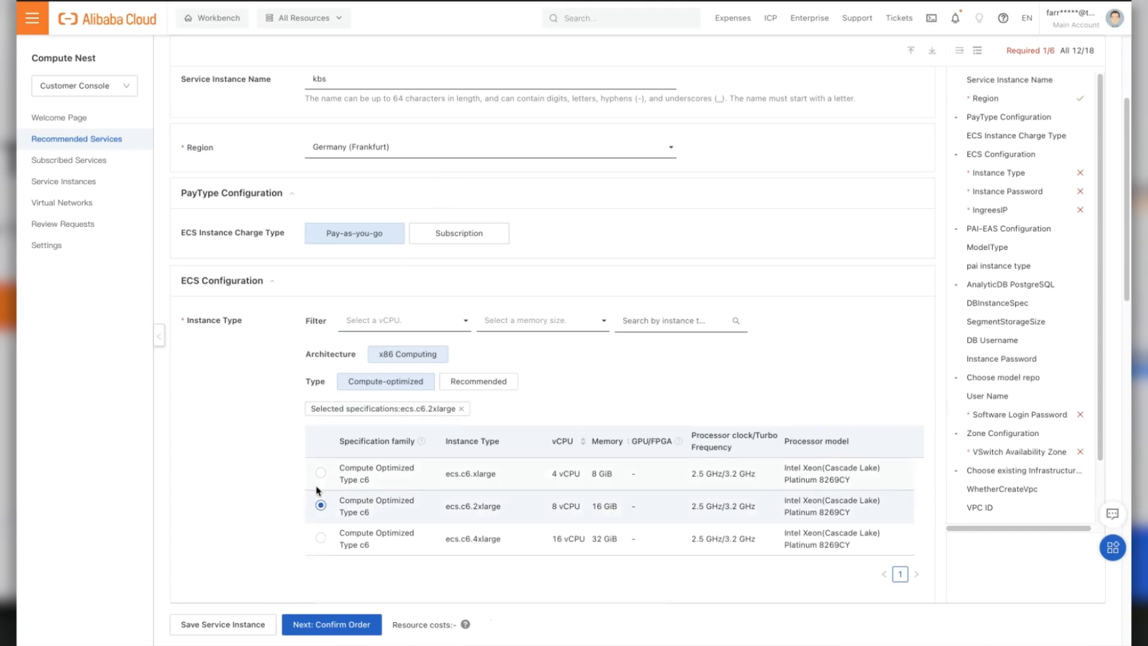
- Copy the default white list range 0.0.0.0/0 from the hint into the IngreesIP field
scroll(317, 486, down, 5)
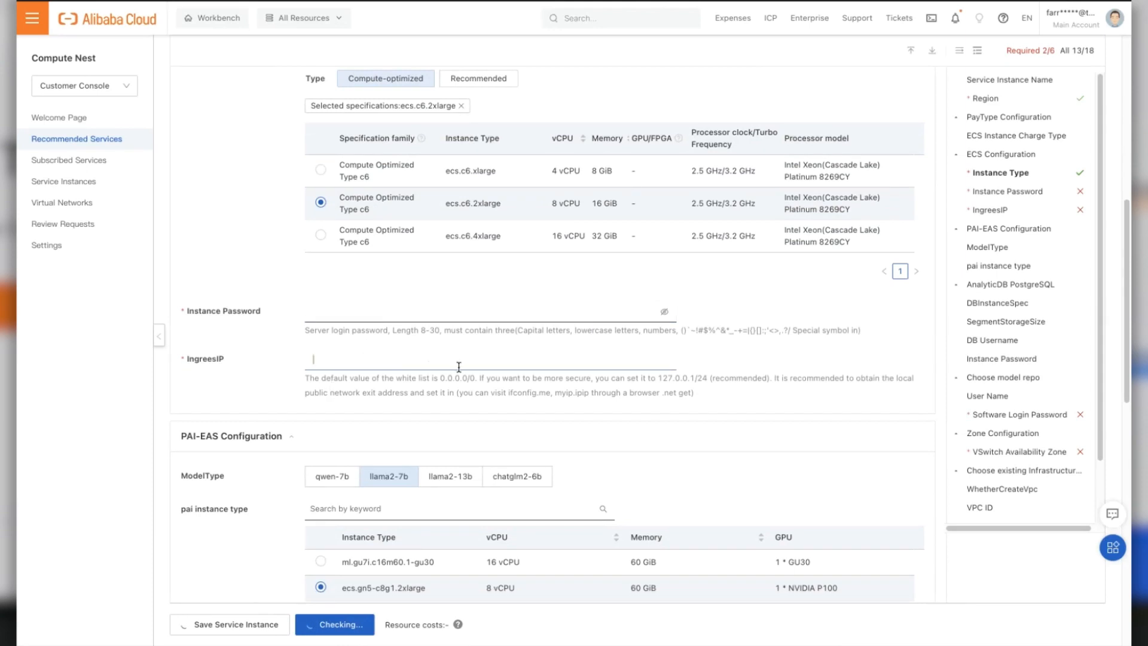
drag(476, 377, 441, 381)
key(ctrl+c)
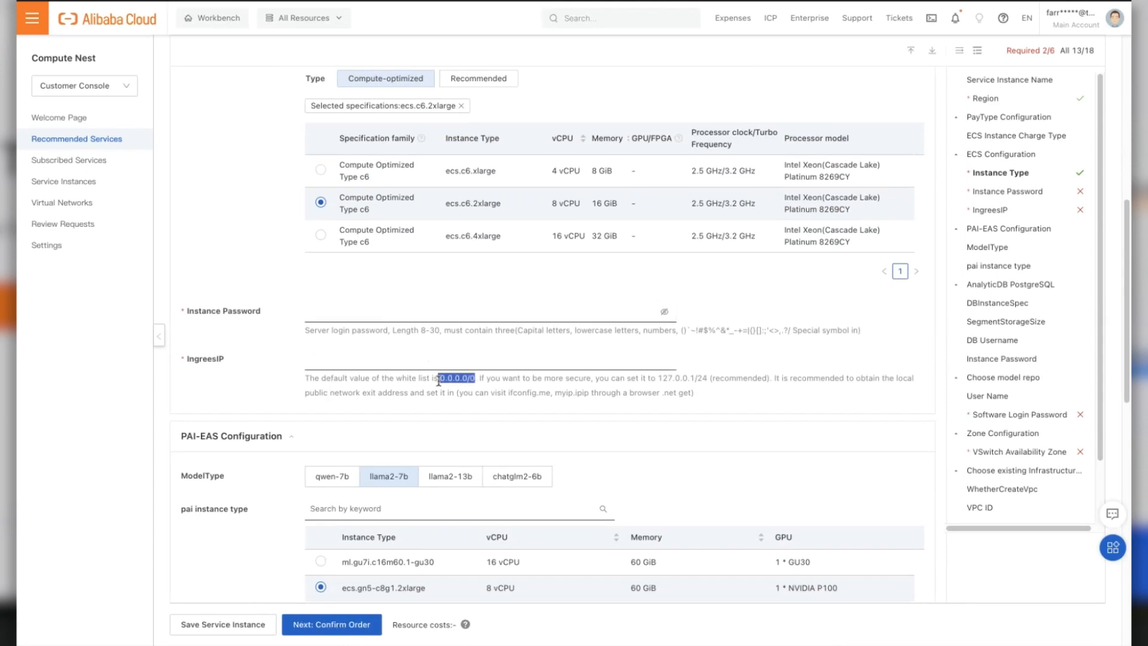
click(406, 353)
key(ctrl+v)
- Fill in the AnalyticDB PostgreSQL instance password and the model repo's software login password with a generated strong password
scroll(407, 352, down, 5)
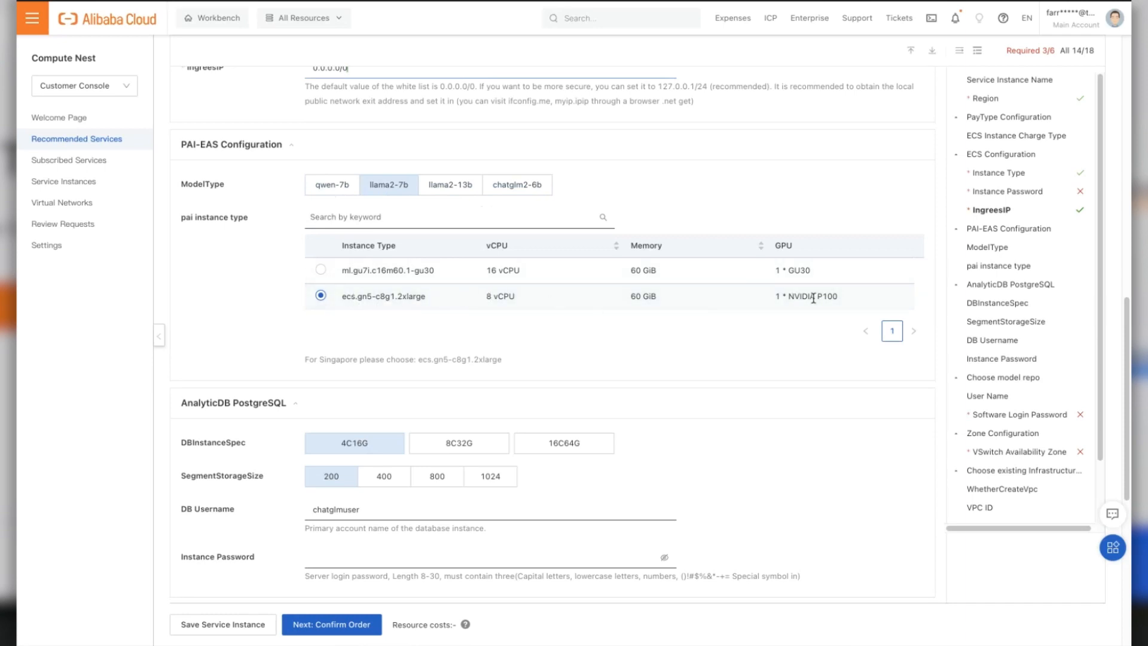
scroll(541, 336, down, 4)
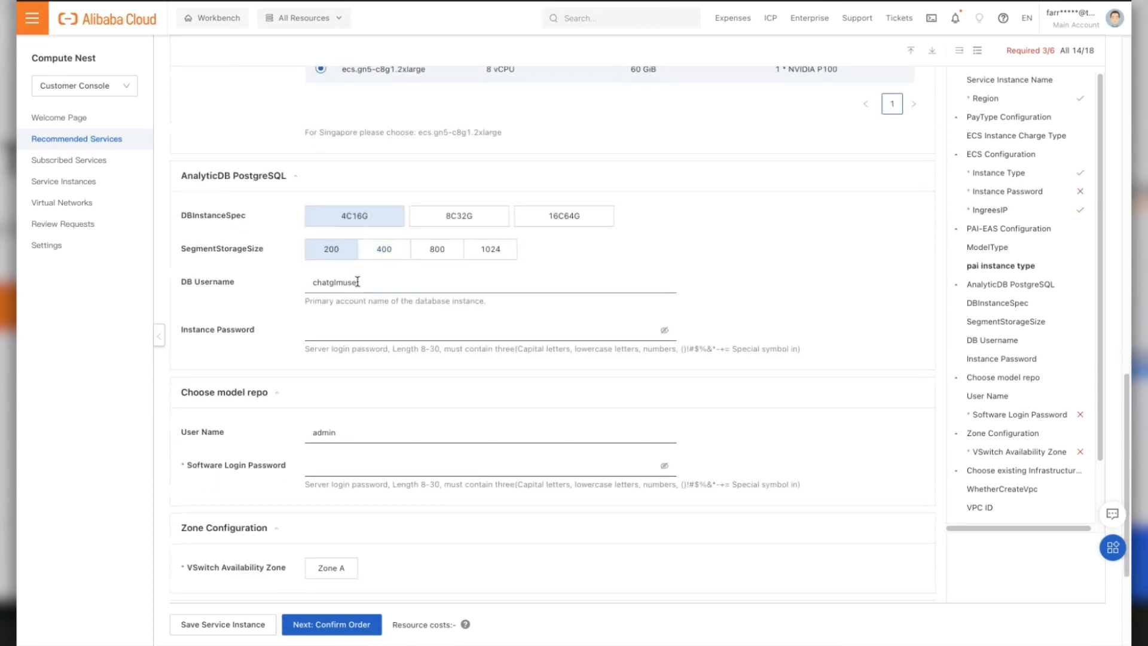
double_click(322, 290)
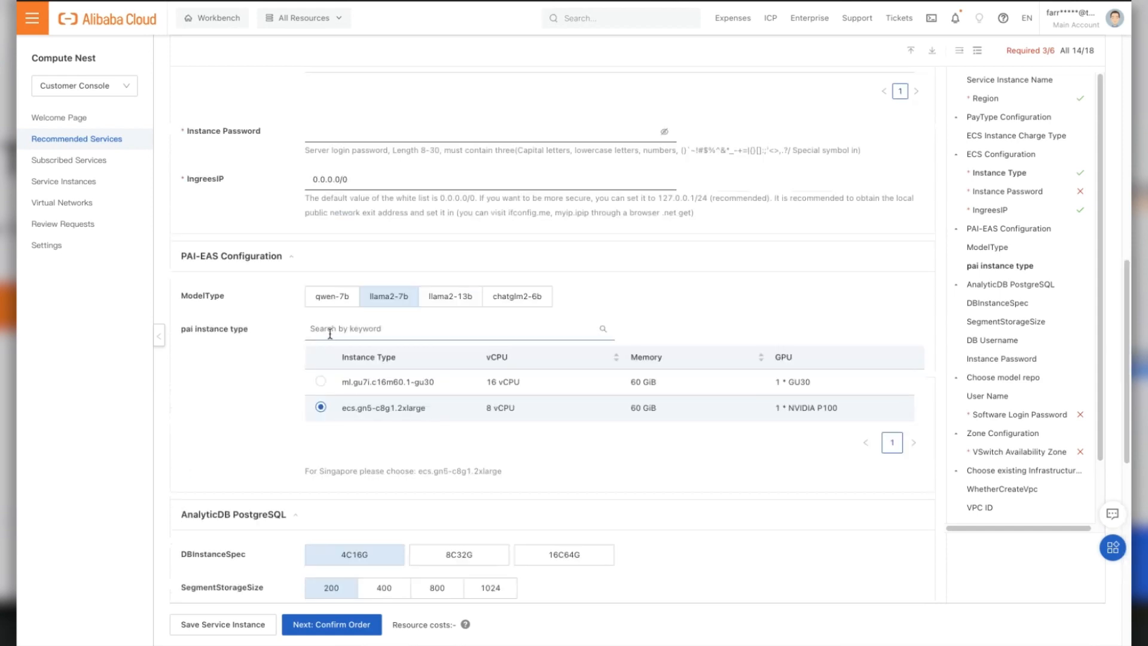
scroll(271, 364, down, 7)
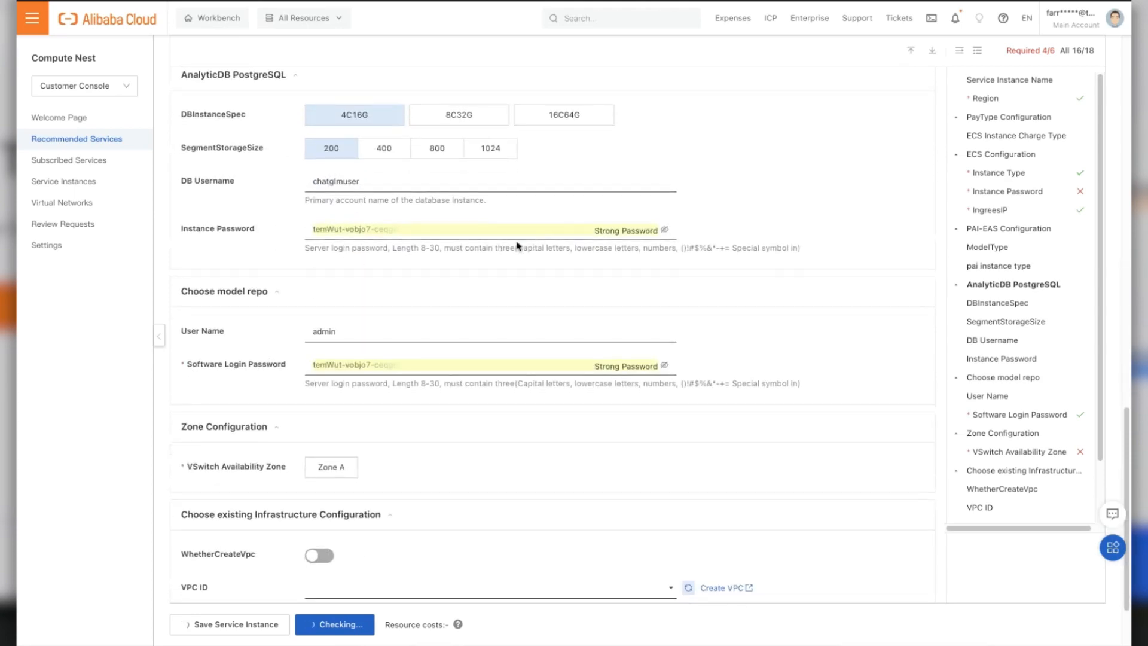
click(506, 299)
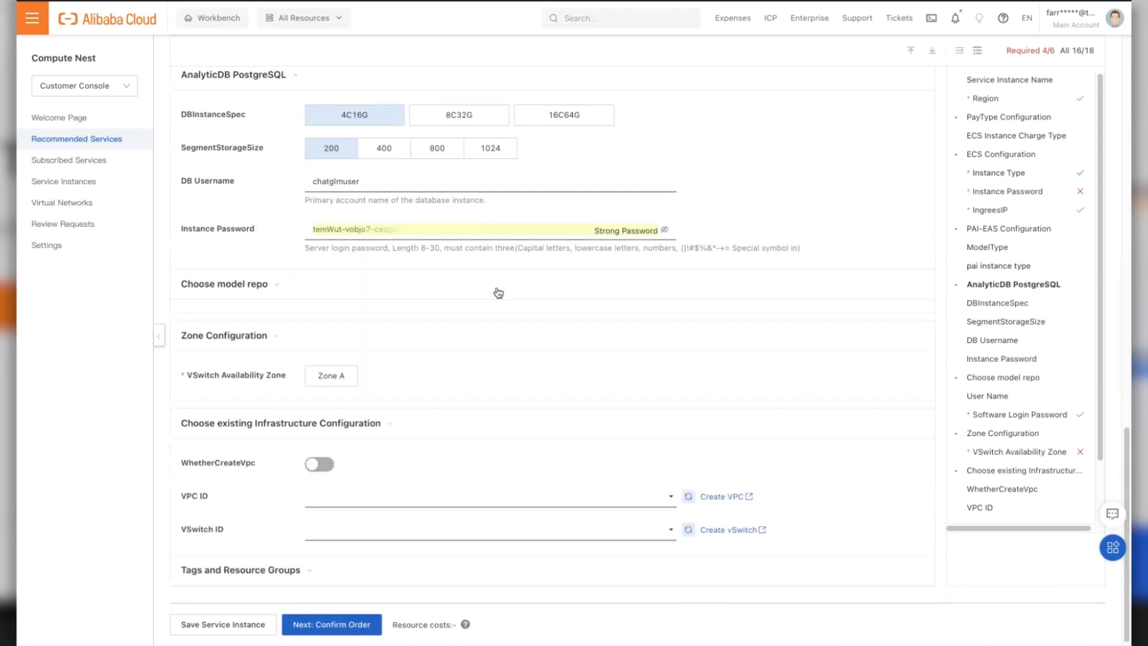
click(431, 296)
scroll(435, 273, down, 1)
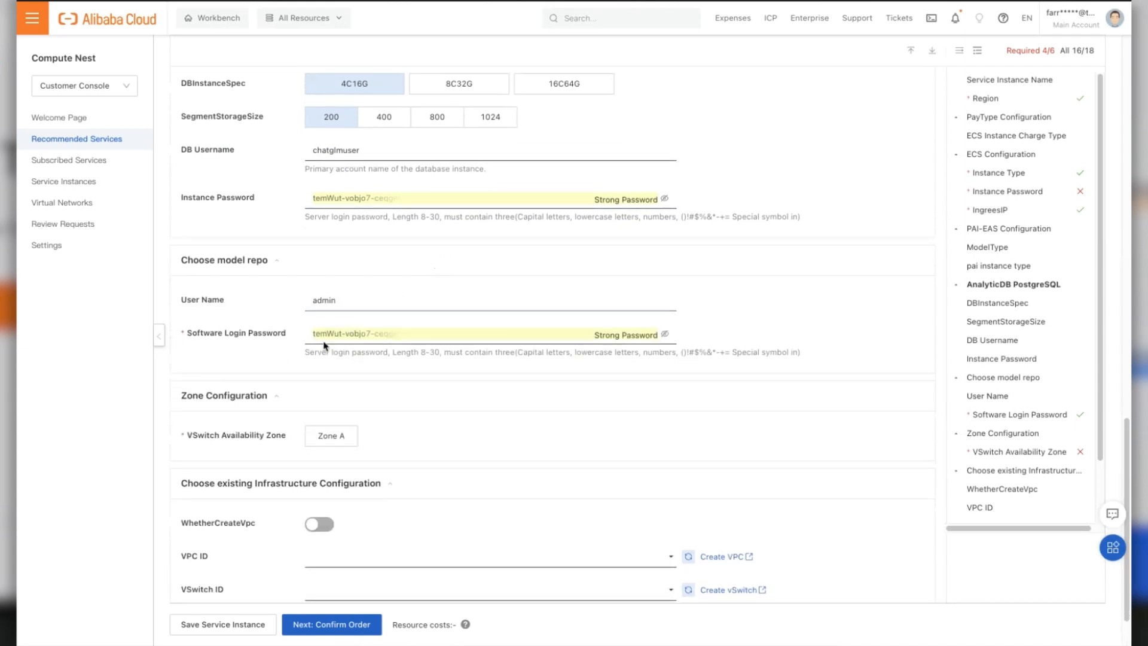
- Choose Zone A as the VSwitch availability zone and enable creating a new VPC instead of using an existing one
scroll(265, 323, down, 2)
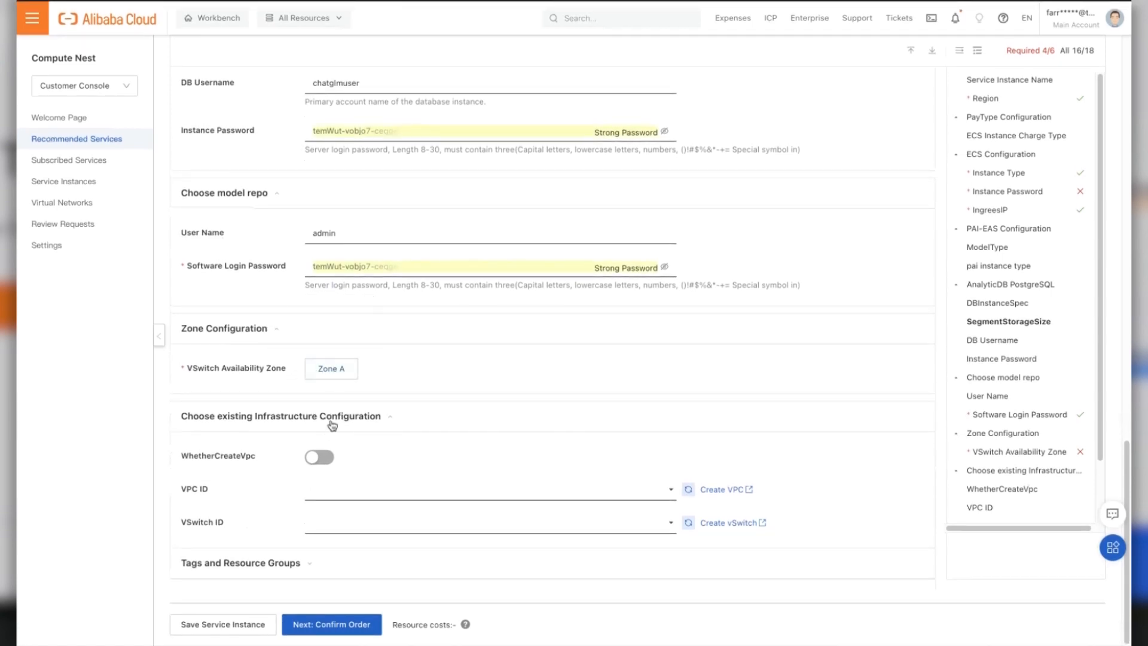
click(333, 367)
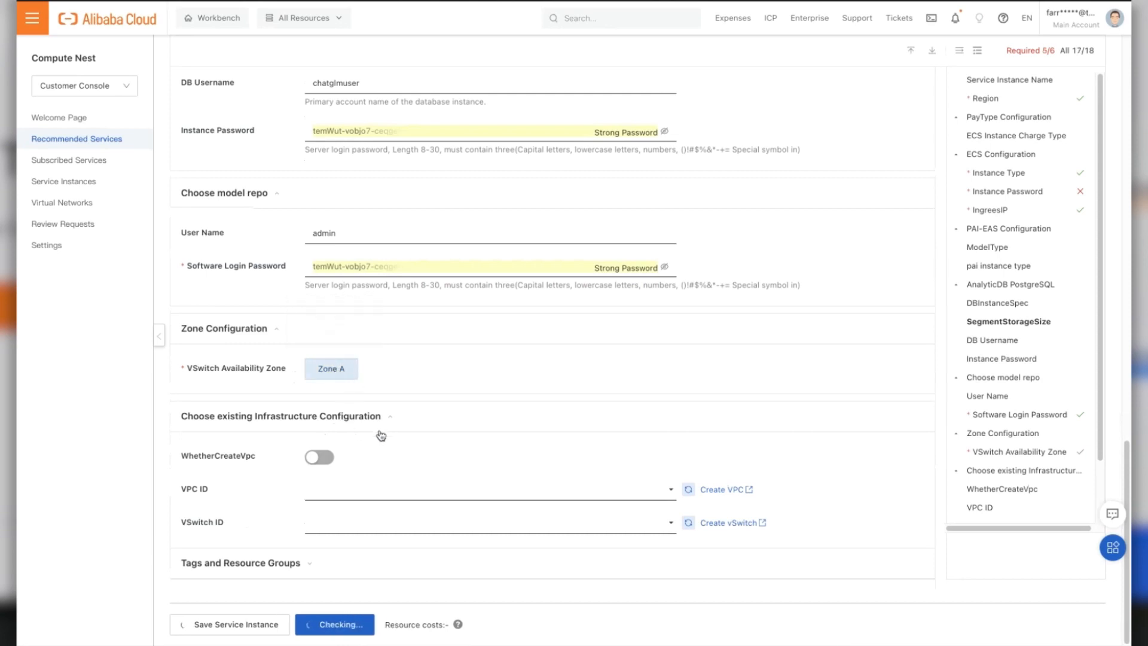
click(354, 492)
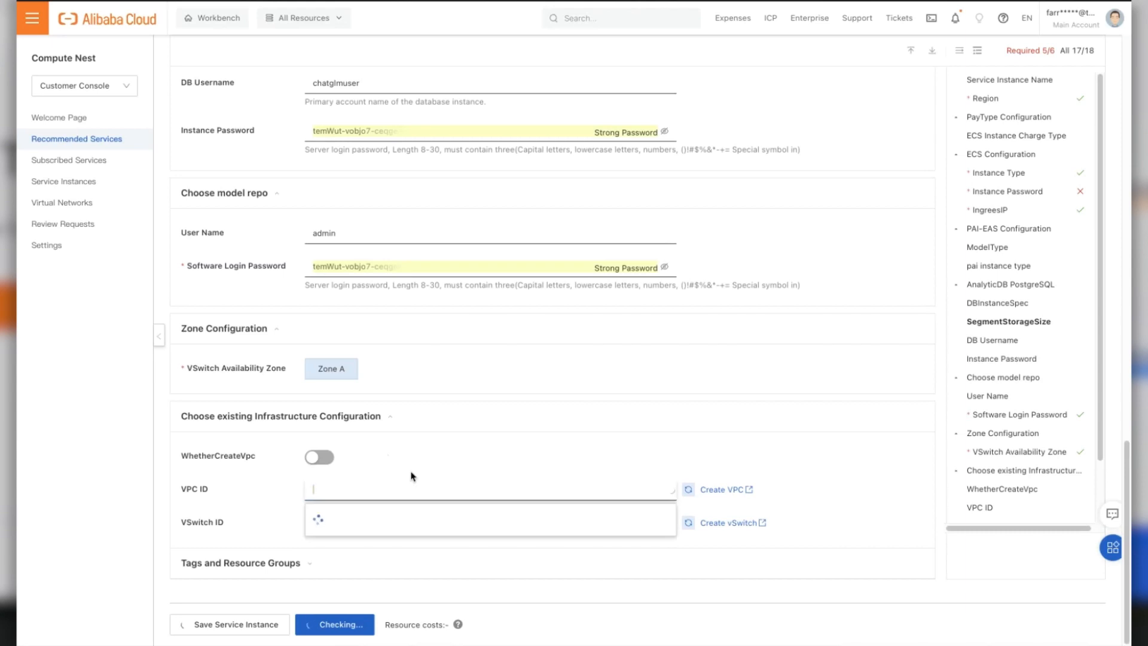
click(323, 458)
scroll(339, 453, down, 2)
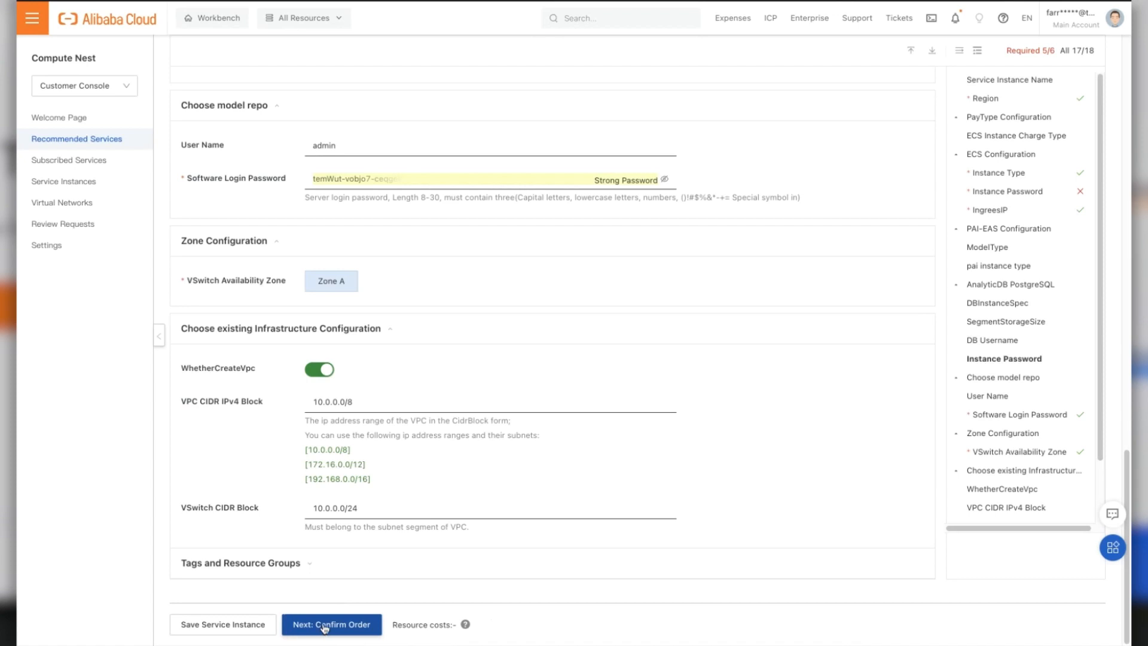
- Look over the completed form, view the llama2 adbpg details in the subscribed services and return to that list
scroll(344, 548, up, 7)
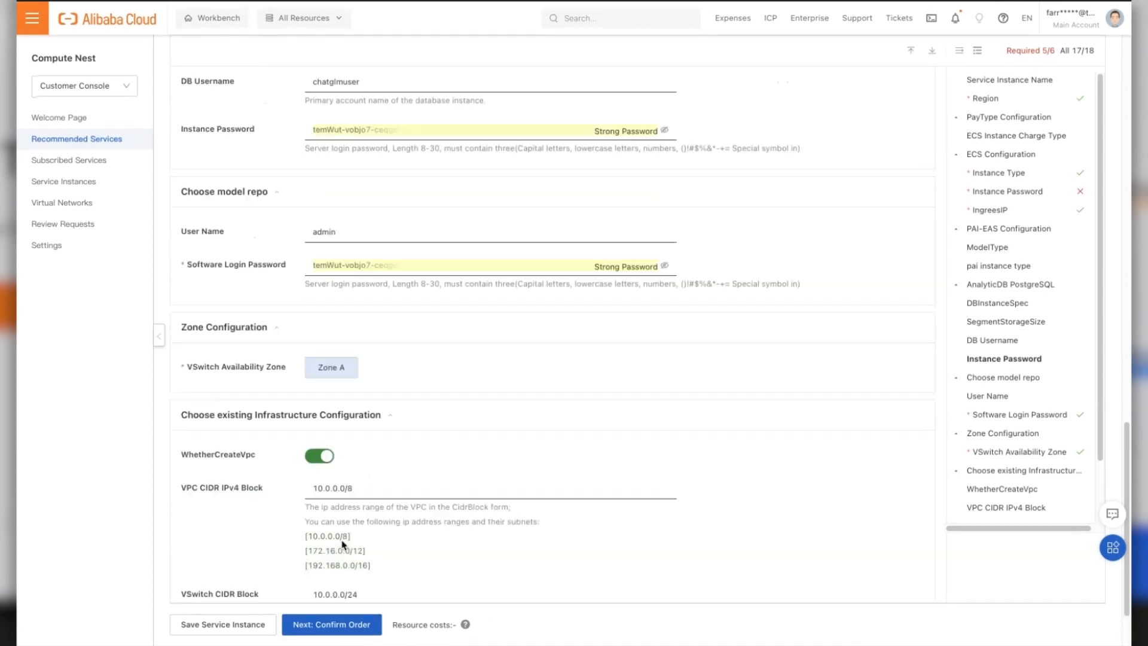
scroll(344, 546, up, 3)
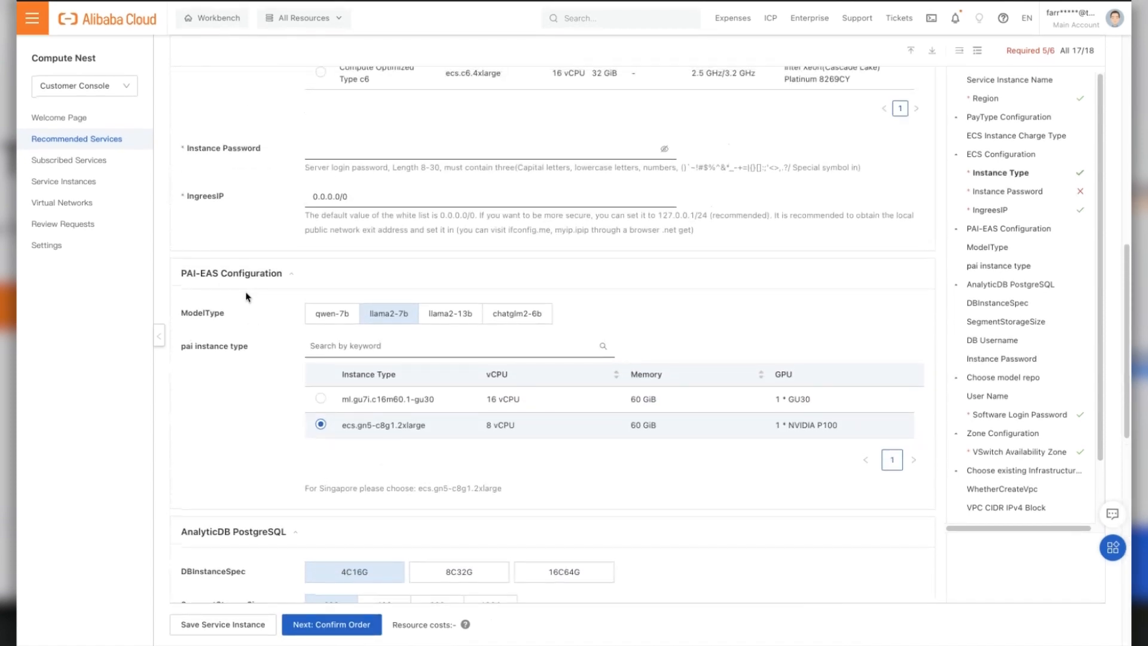
click(100, 163)
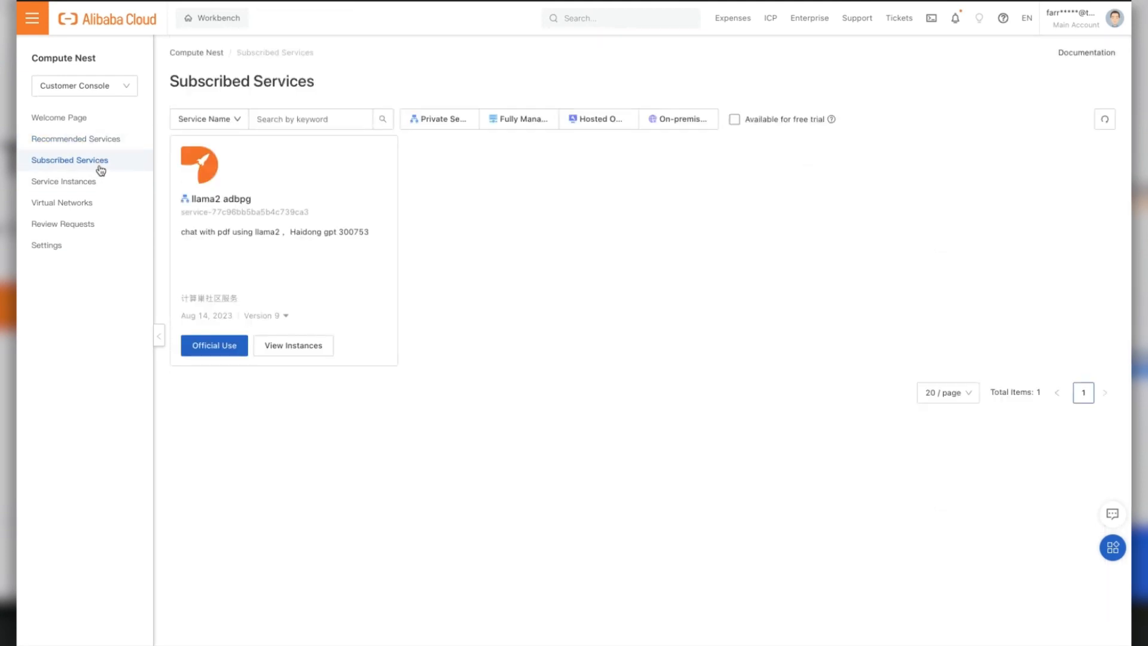
click(280, 182)
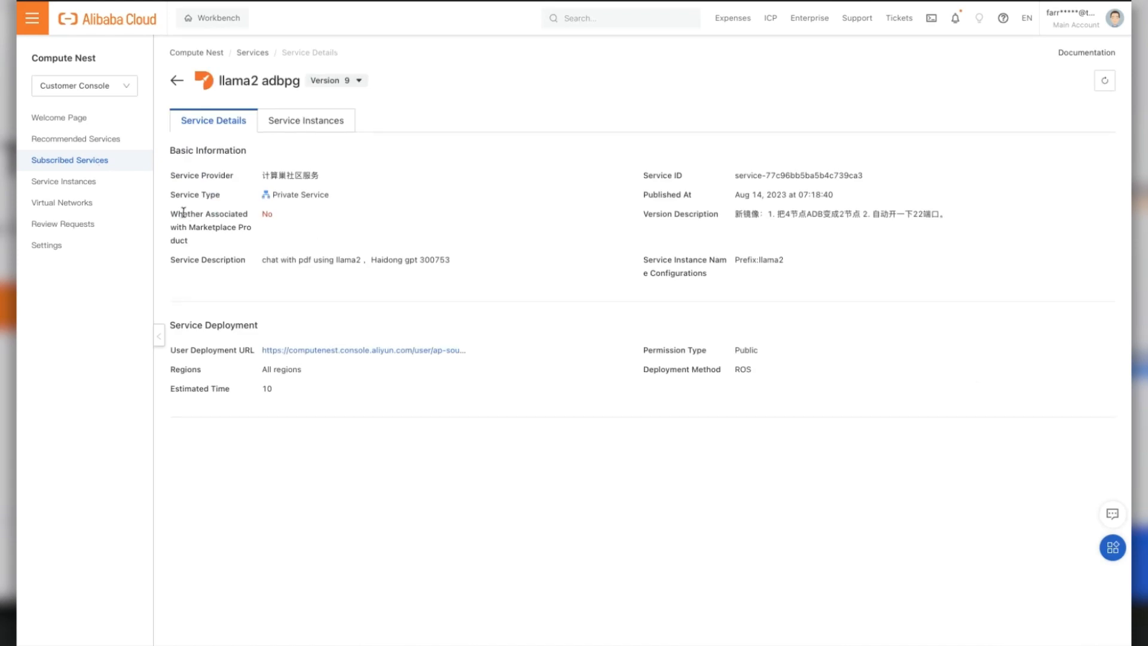
click(90, 166)
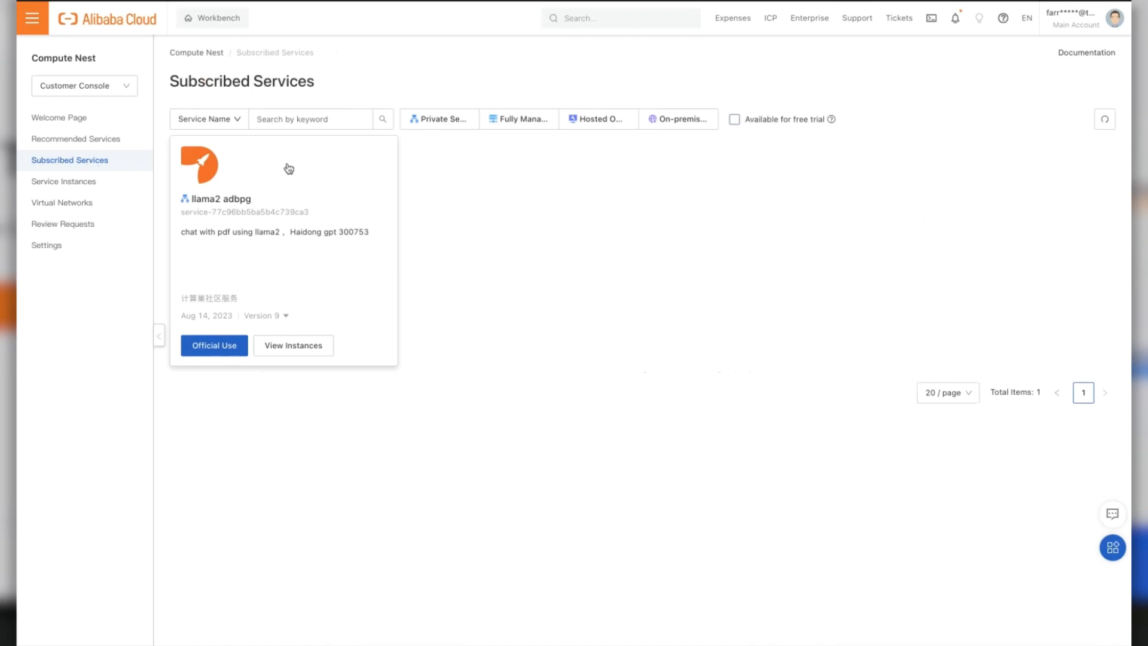
- Start creating an instance of the recommended service Llama-2_LangChain and name the service instance kbs
click(110, 143)
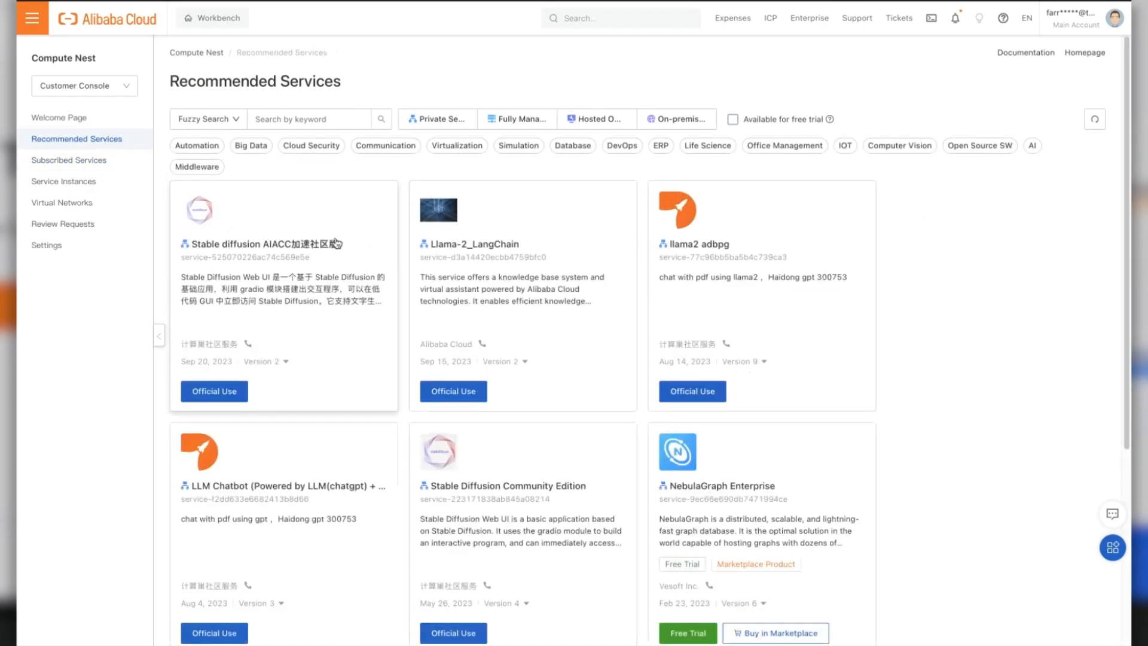
click(454, 392)
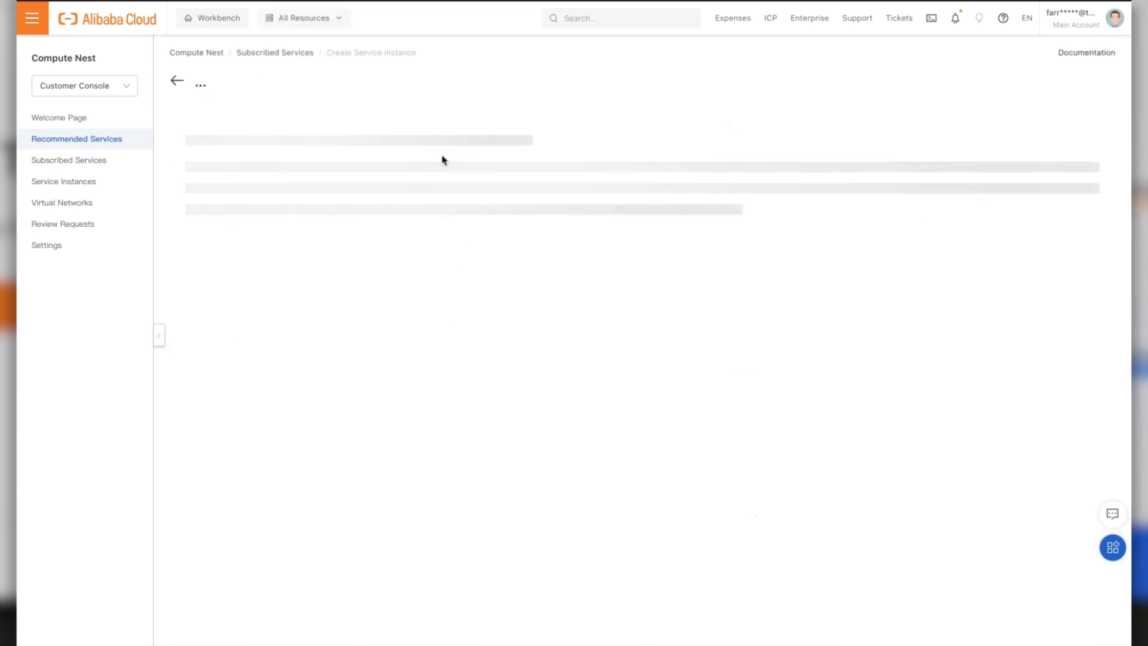
click(379, 230)
text(kbs)
scroll(295, 260, down, 4)
scroll(354, 244, up, 3)
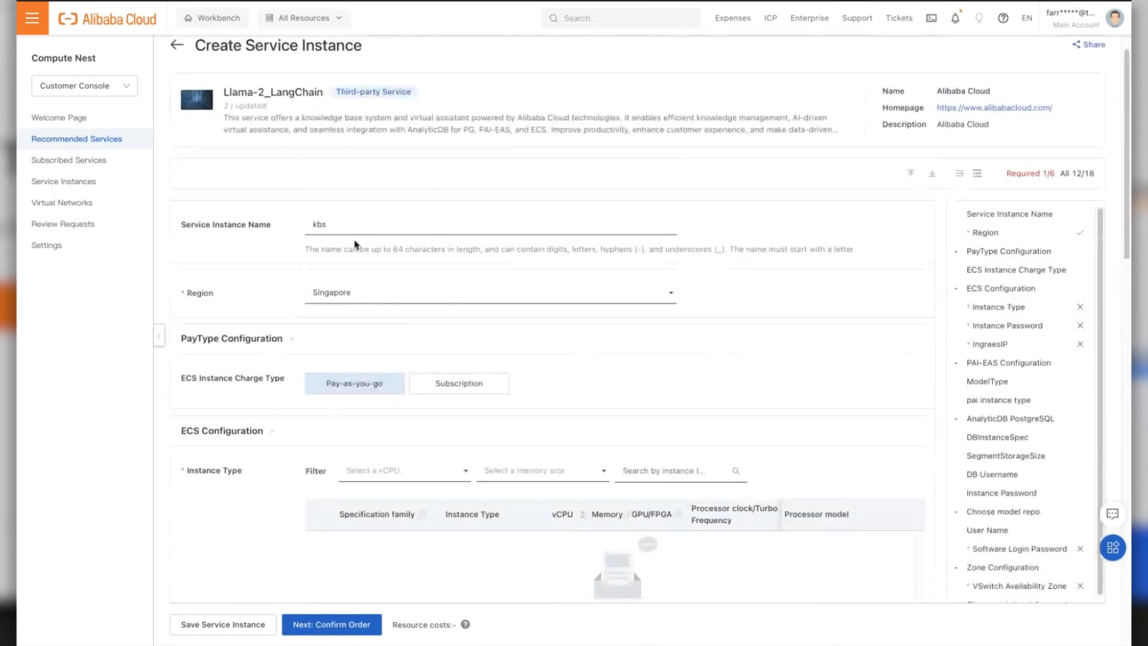
- Set the service region to Germany (Frankfurt) and the ECS instance charge type to Pay-as-you-go
click(354, 292)
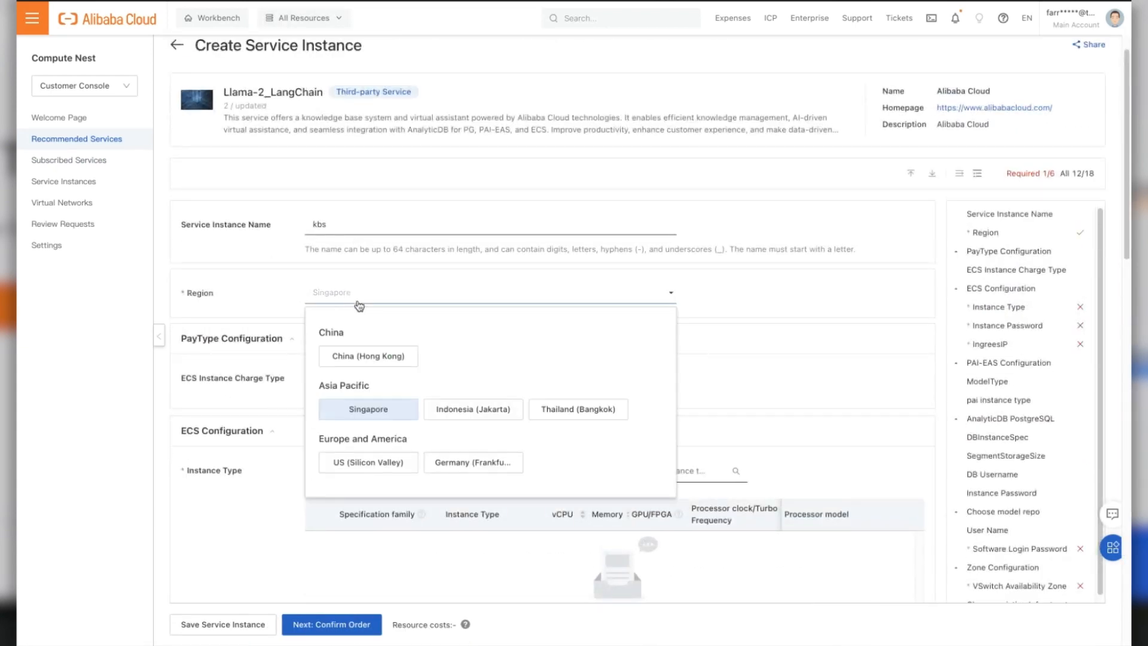
click(463, 462)
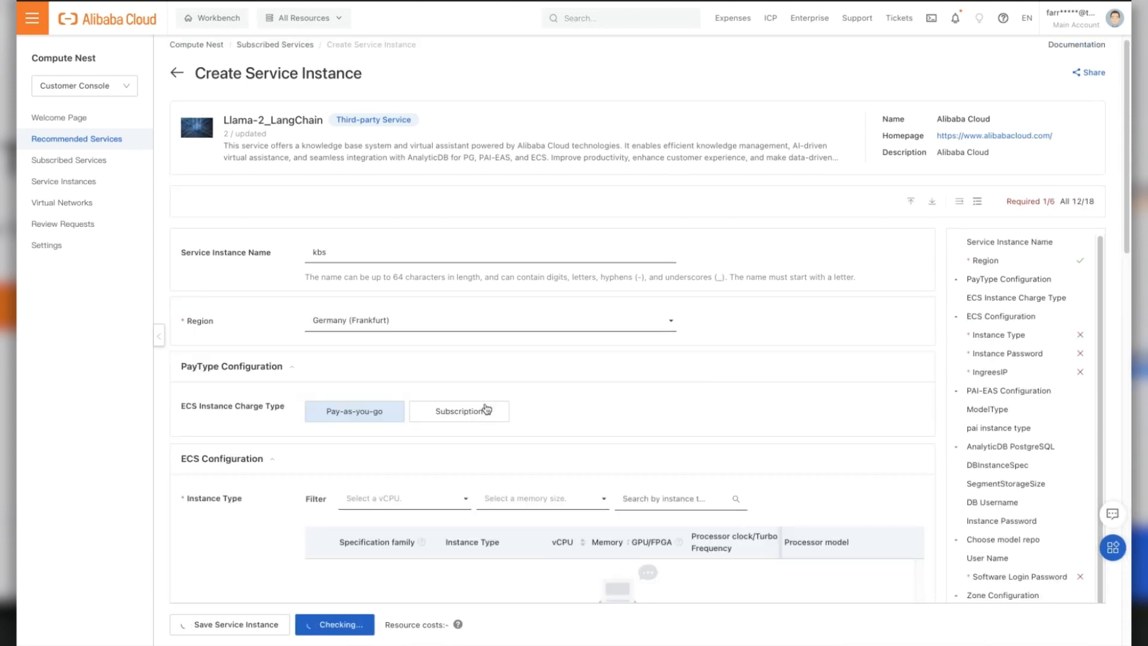
click(486, 409)
click(386, 411)
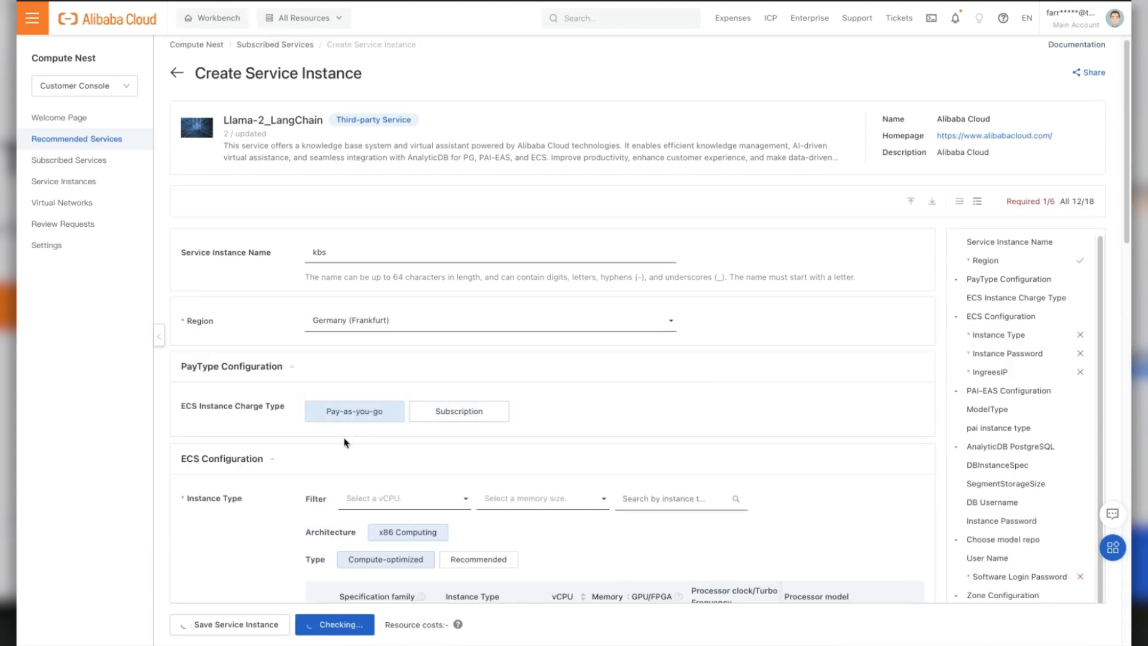
- Select ecs.c6.2xlarge as the ECS instance type and enter the ECS instance password
scroll(345, 442, down, 5)
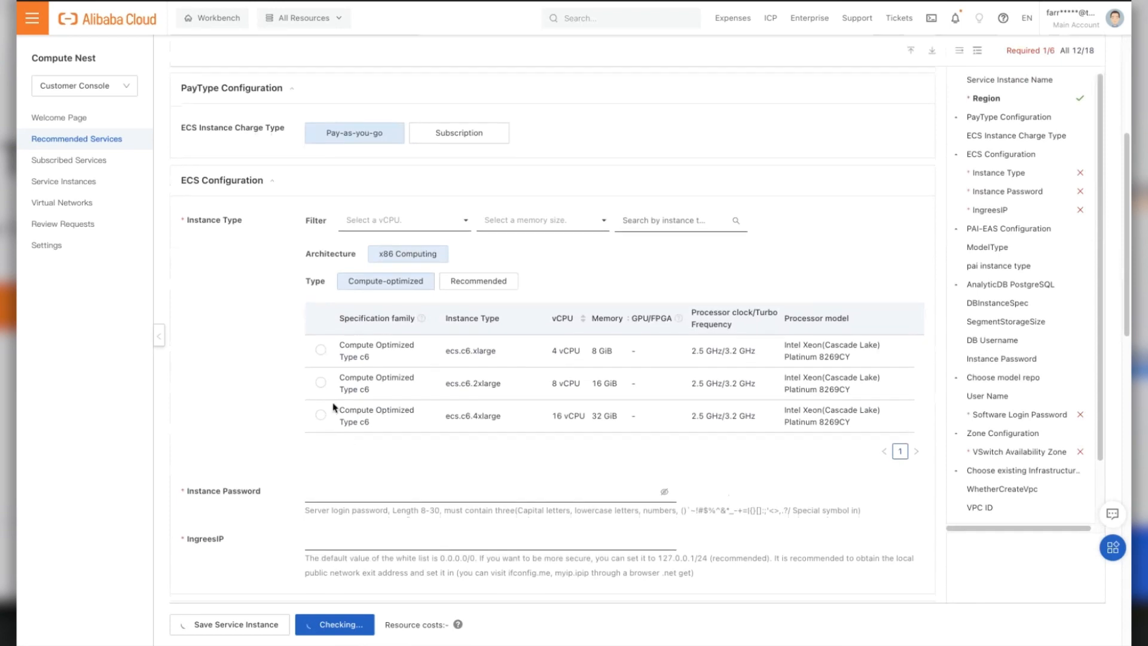
click(320, 383)
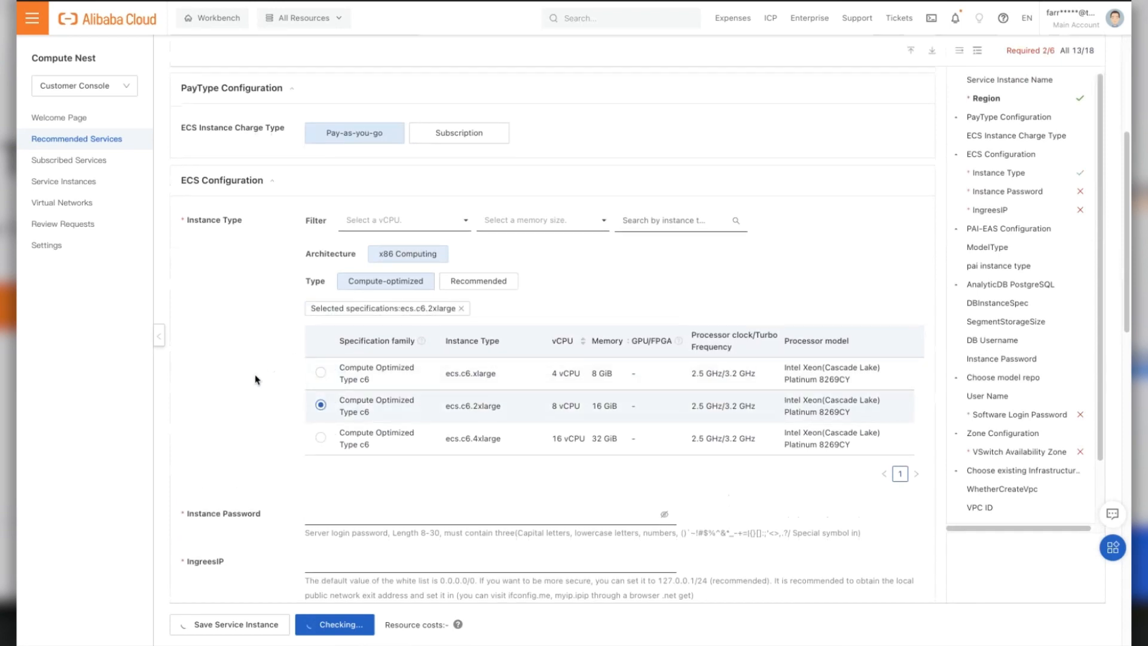
scroll(251, 382, down, 5)
click(339, 245)
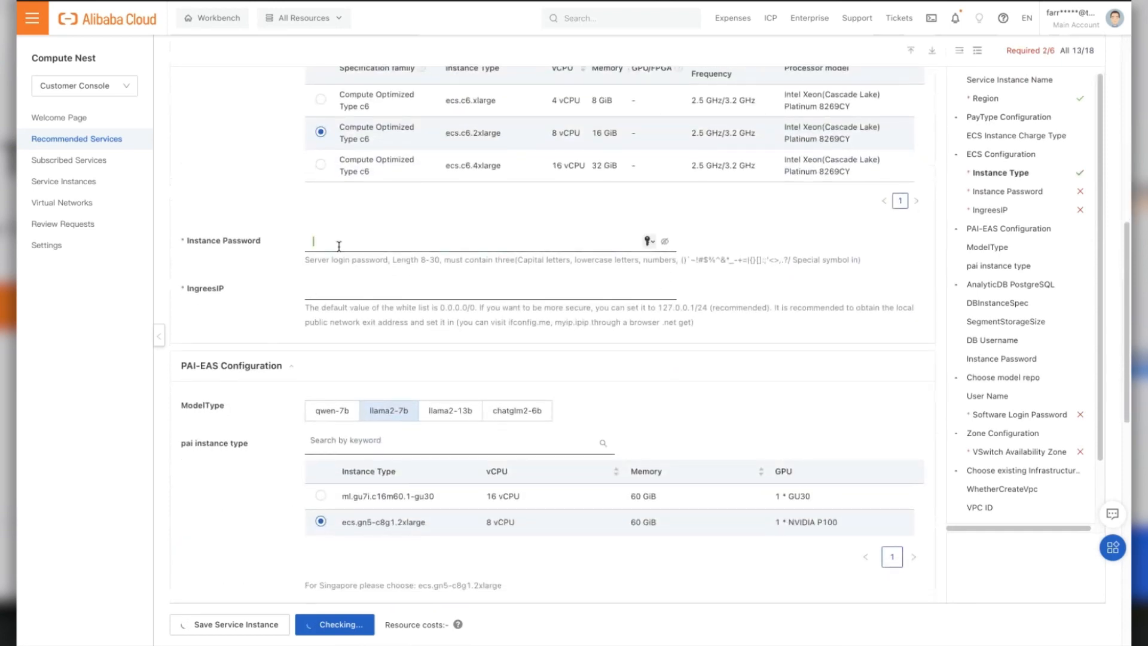
click(249, 277)
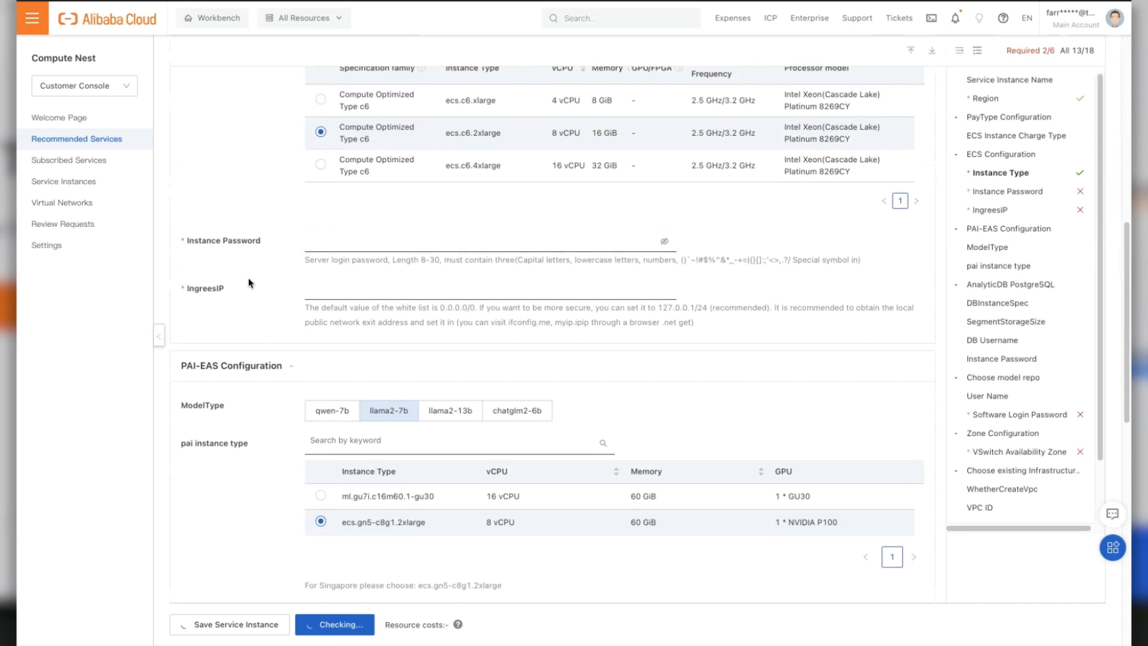
click(322, 233)
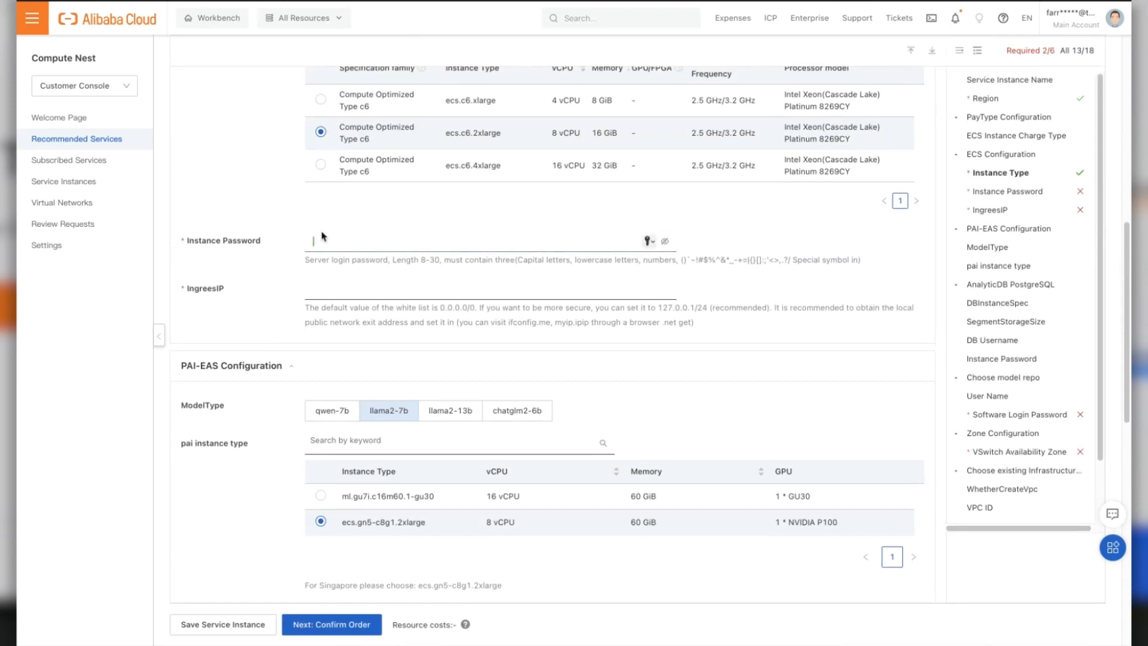
text(••••••••)
- Copy the default white list range 0.0.0.0/0 from the hint and enter it as the IngreesIP
click(323, 286)
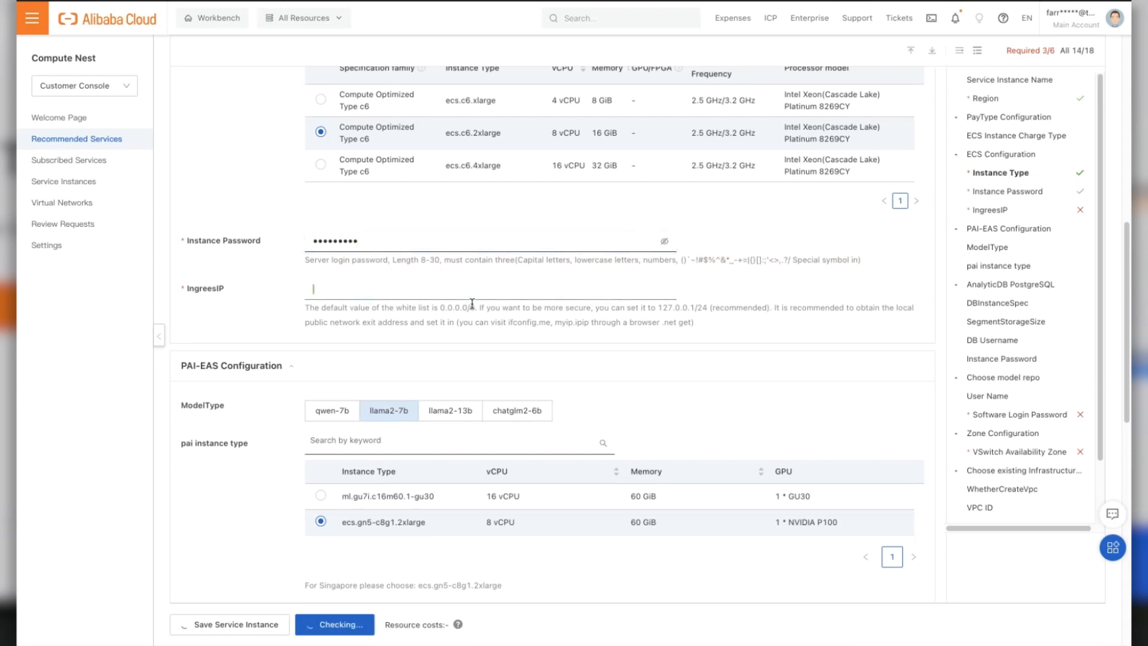
drag(477, 306, 448, 306)
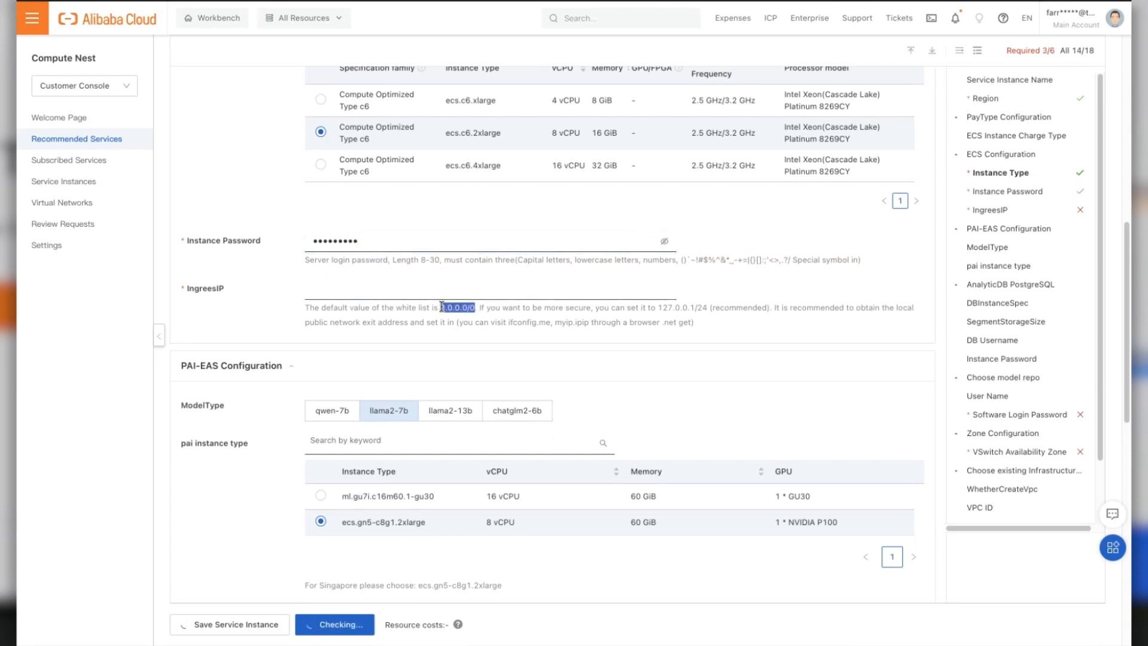
text(0.0.0.0/0)
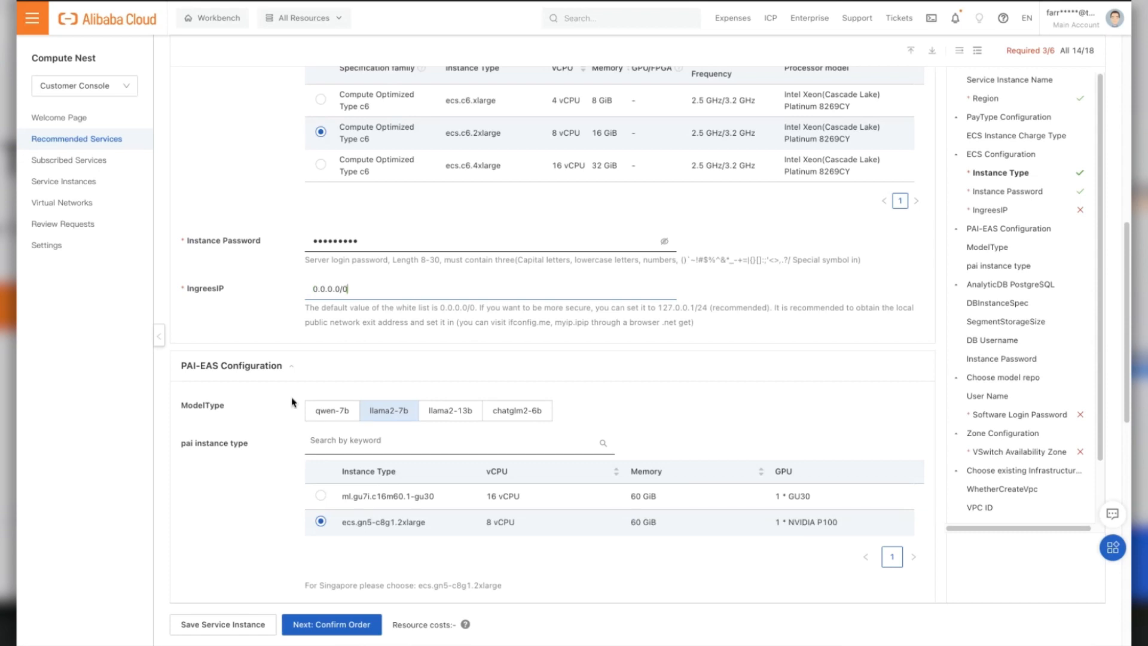
- Enter a custom AnalyticDB PostgreSQL instance password in place of the generated one, leaving the DB username as chatglmuser
scroll(264, 423, down, 3)
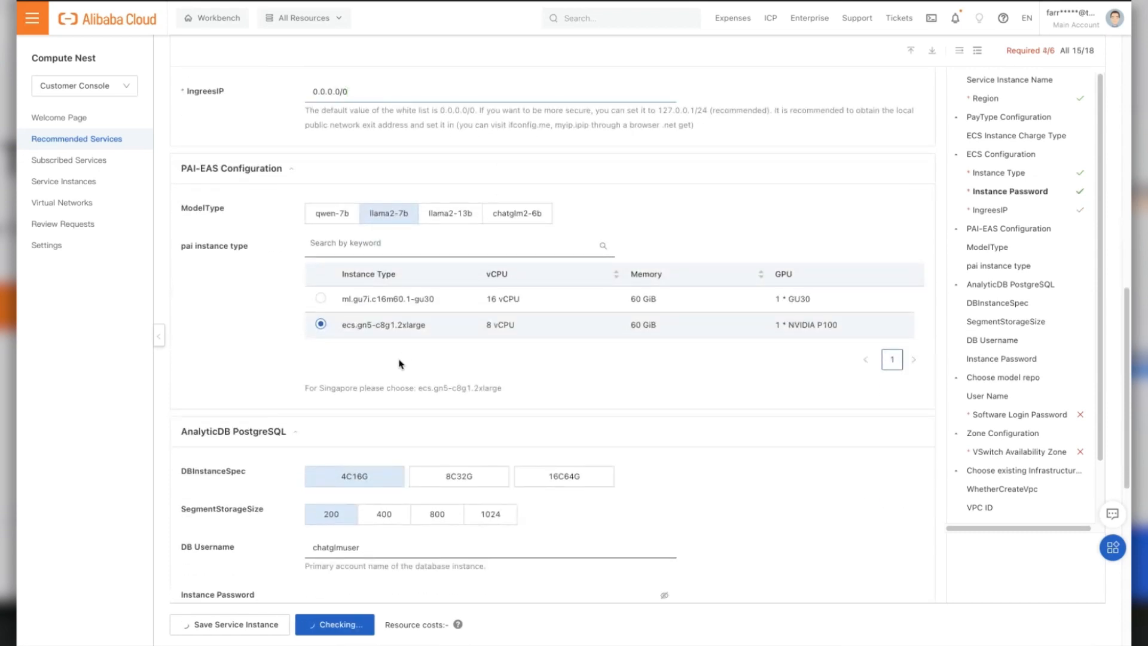
scroll(397, 361, down, 4)
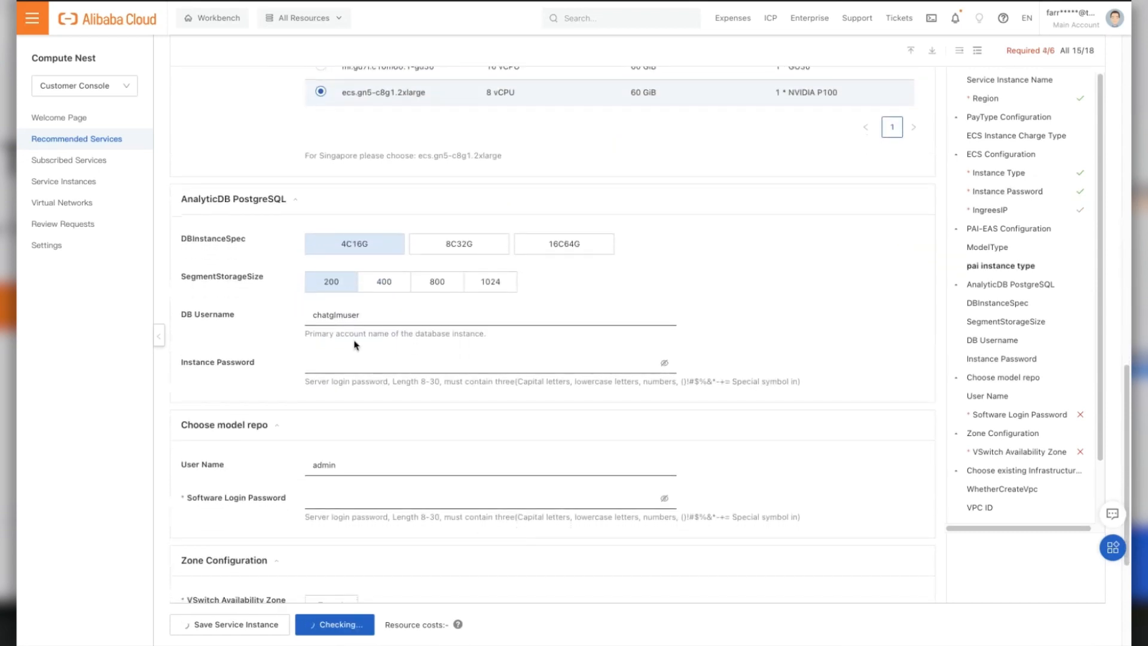
scroll(339, 374, up, 5)
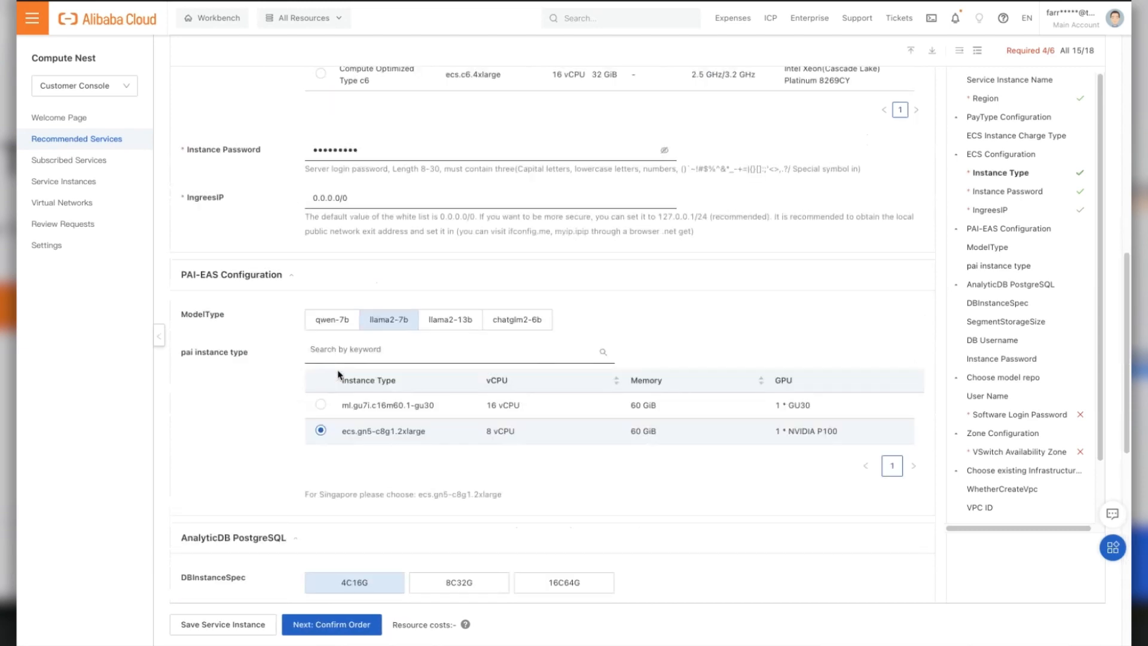
scroll(339, 352, down, 6)
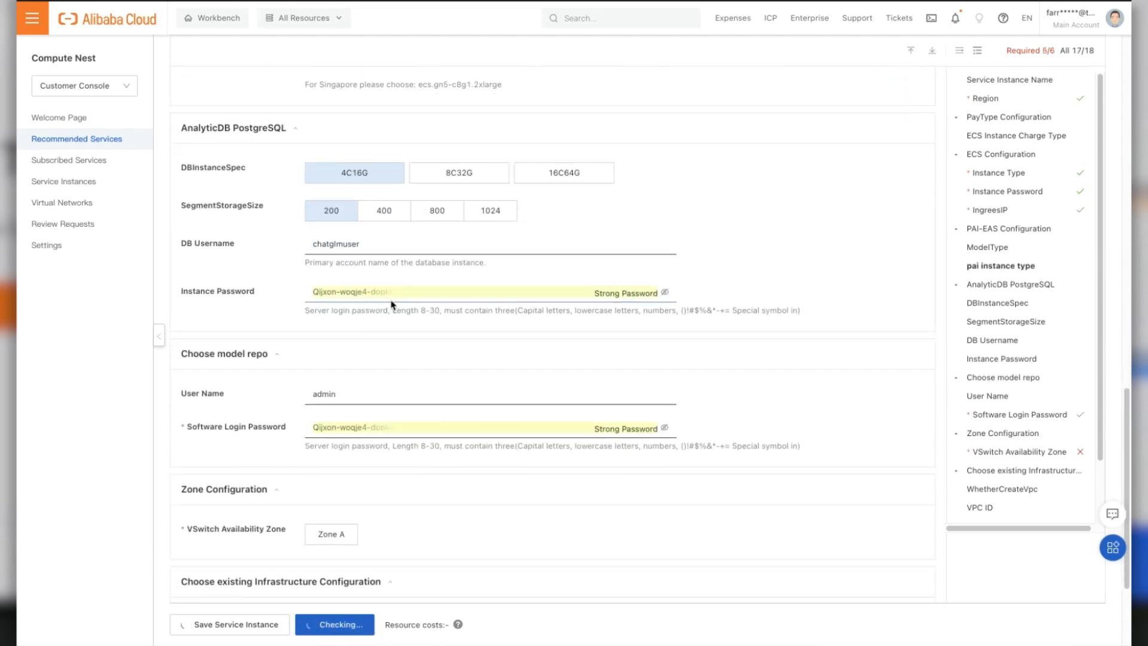
click(385, 297)
scroll(492, 424, down, 6)
scroll(493, 427, down, 1)
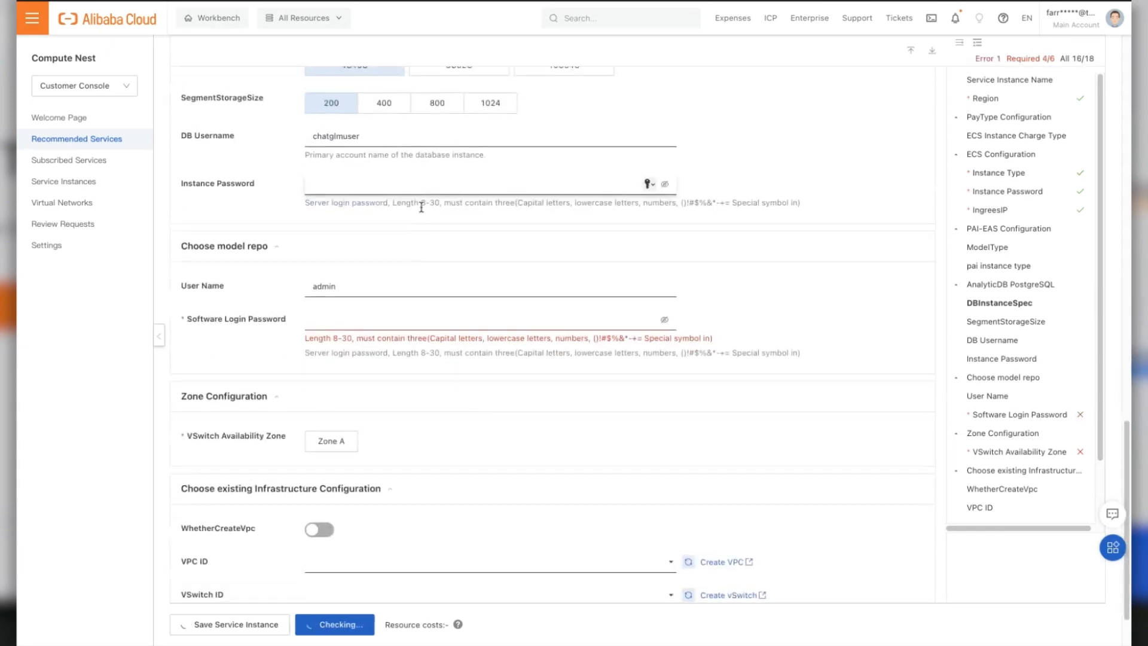
text(aaaaaaaaa)
click(417, 139)
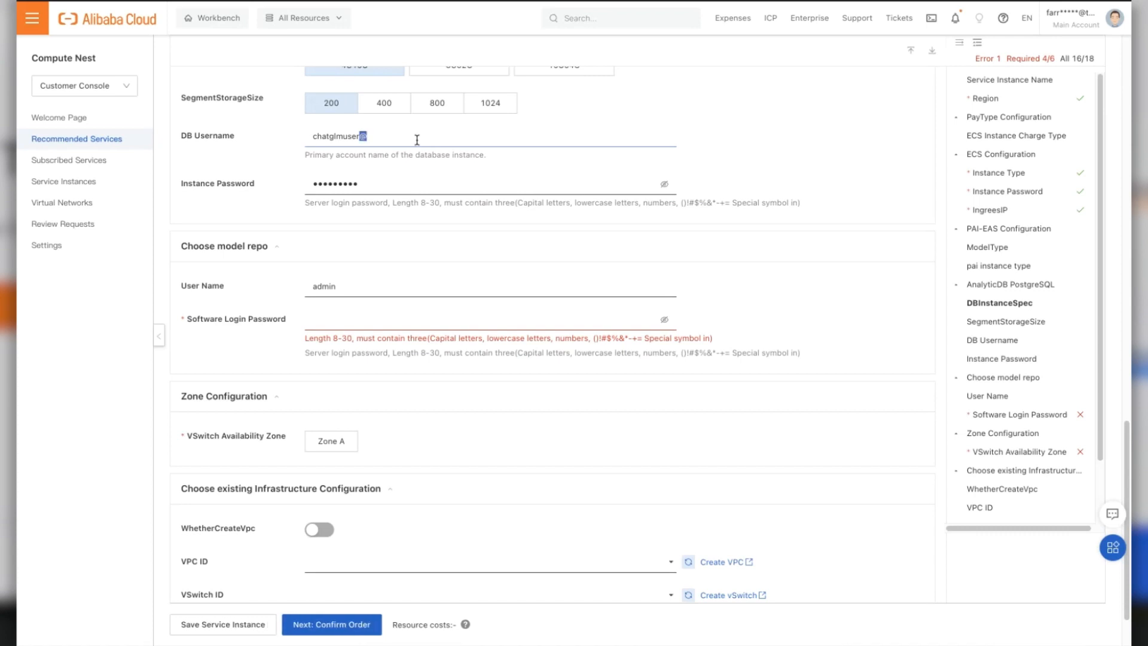
- Enter the software login password for the model repo's admin user
click(330, 317)
text(••••)
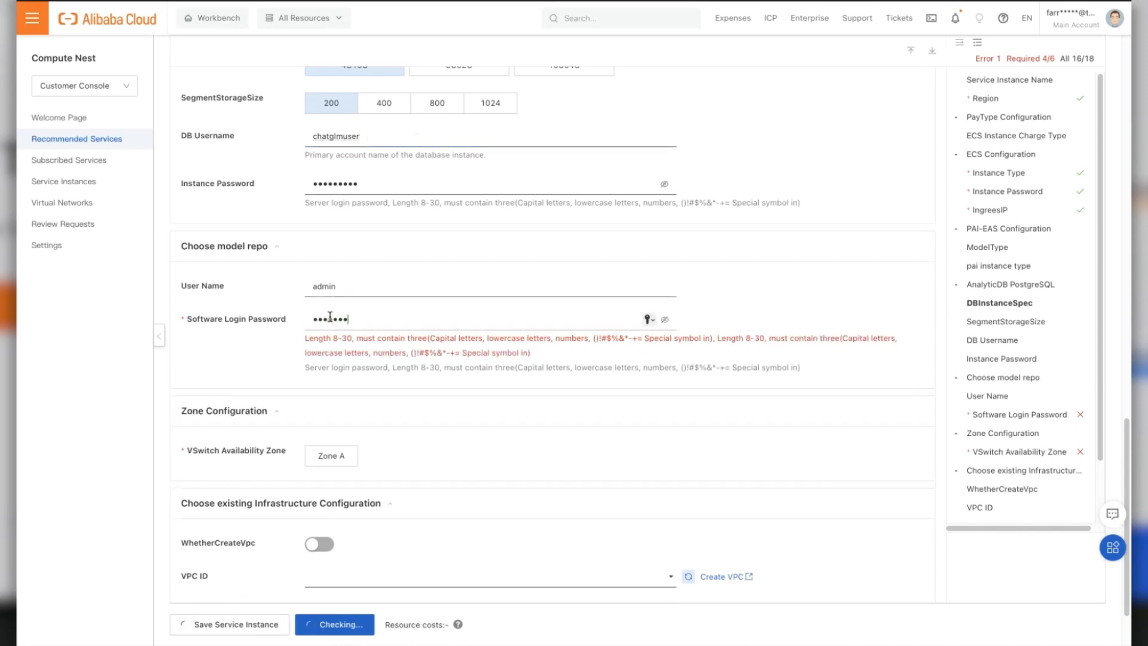
text(••)
- Choose Zone A as the VSwitch availability zone, using the existing VPC vpc_Frankfurt and its VSwitch vswitch_zone_a
scroll(317, 388, down, 1)
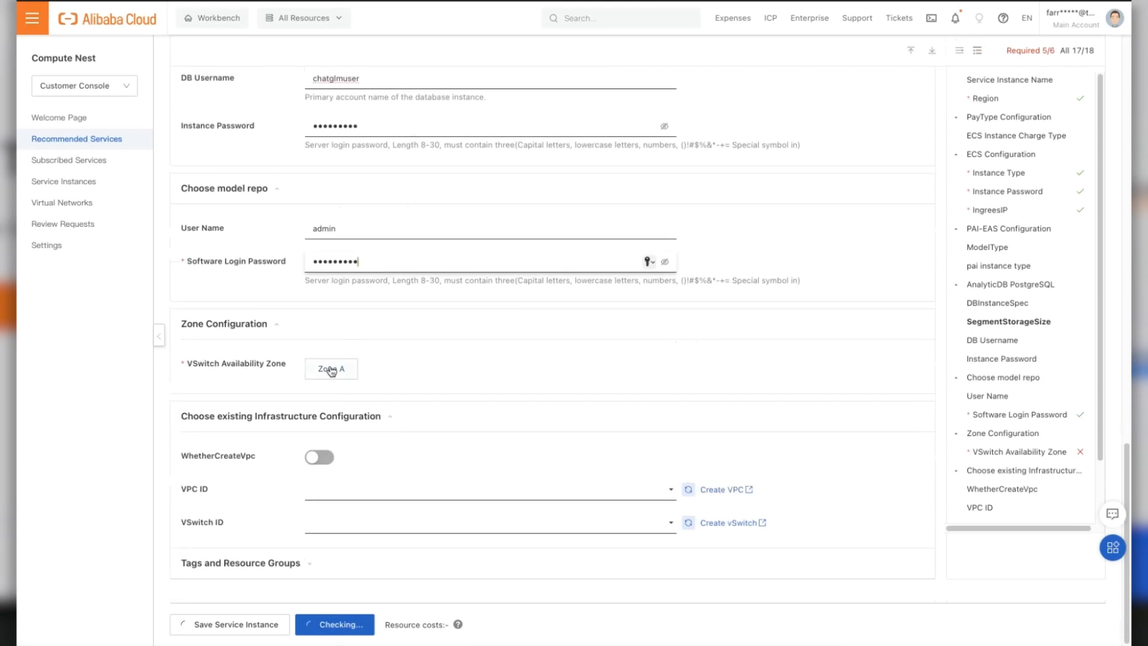
click(331, 371)
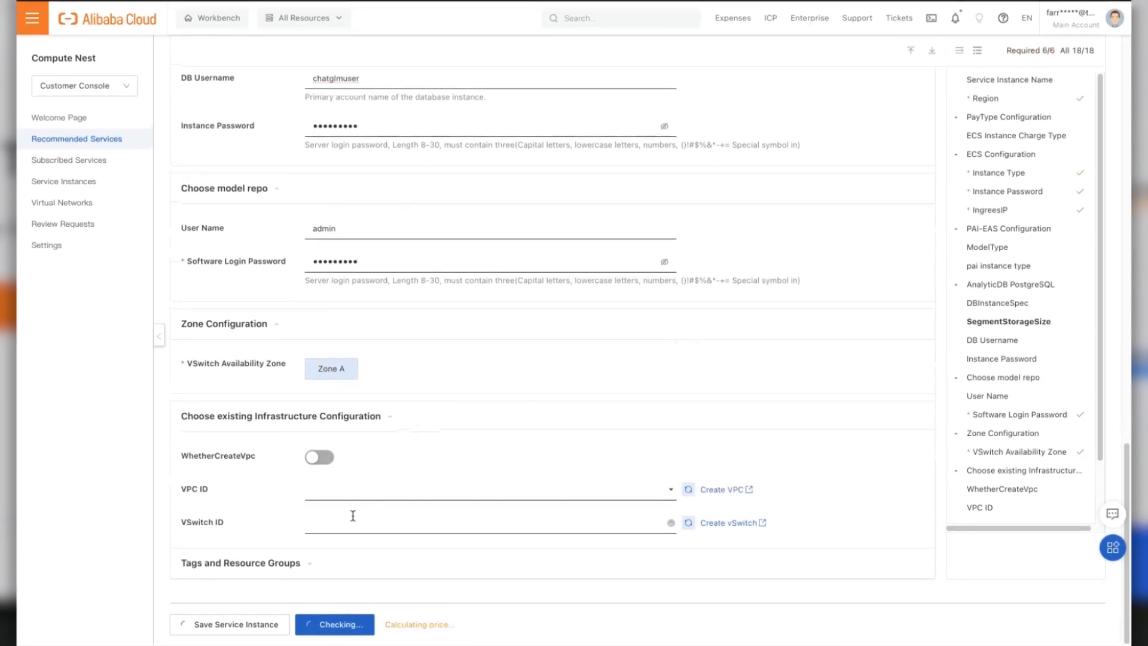
click(375, 490)
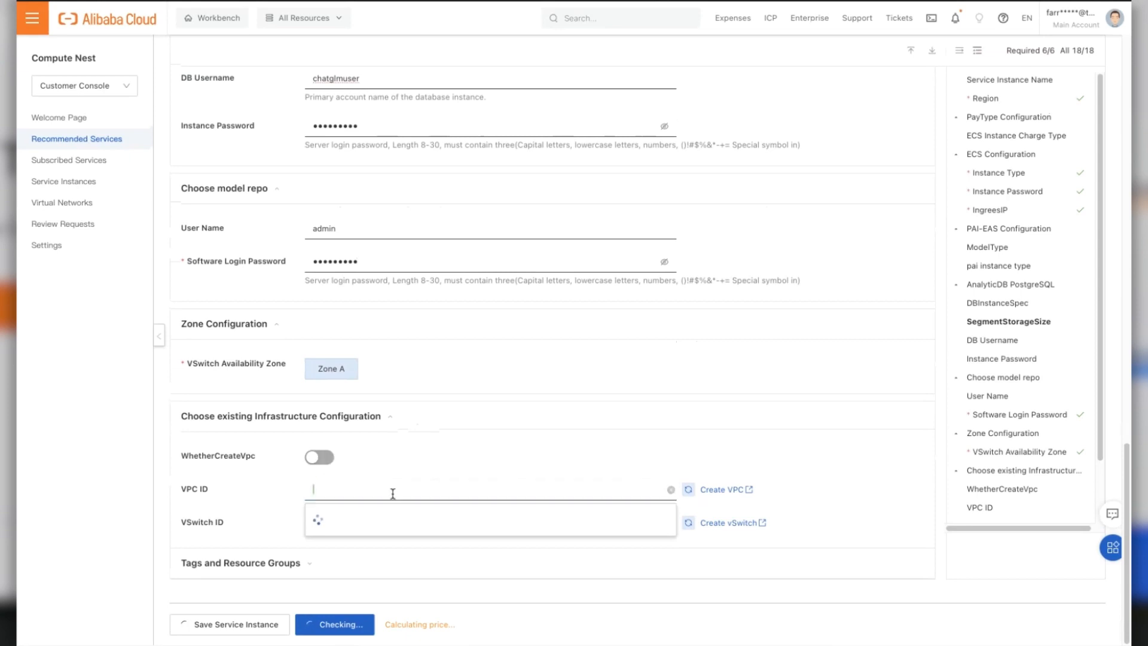
click(372, 520)
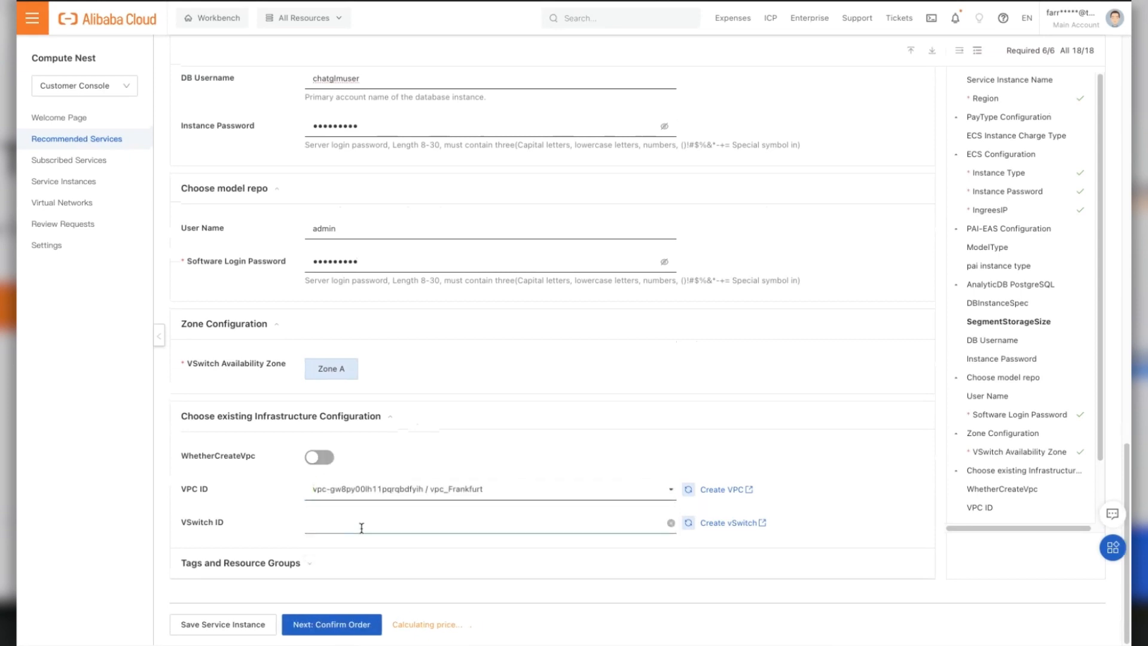
click(361, 524)
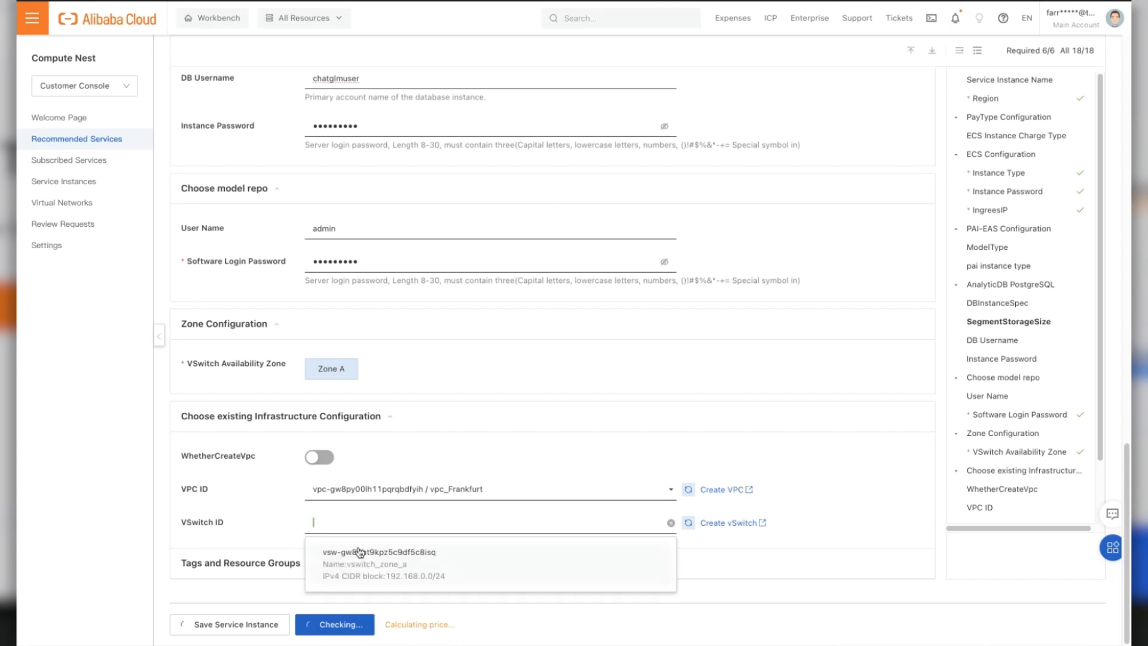
click(359, 555)
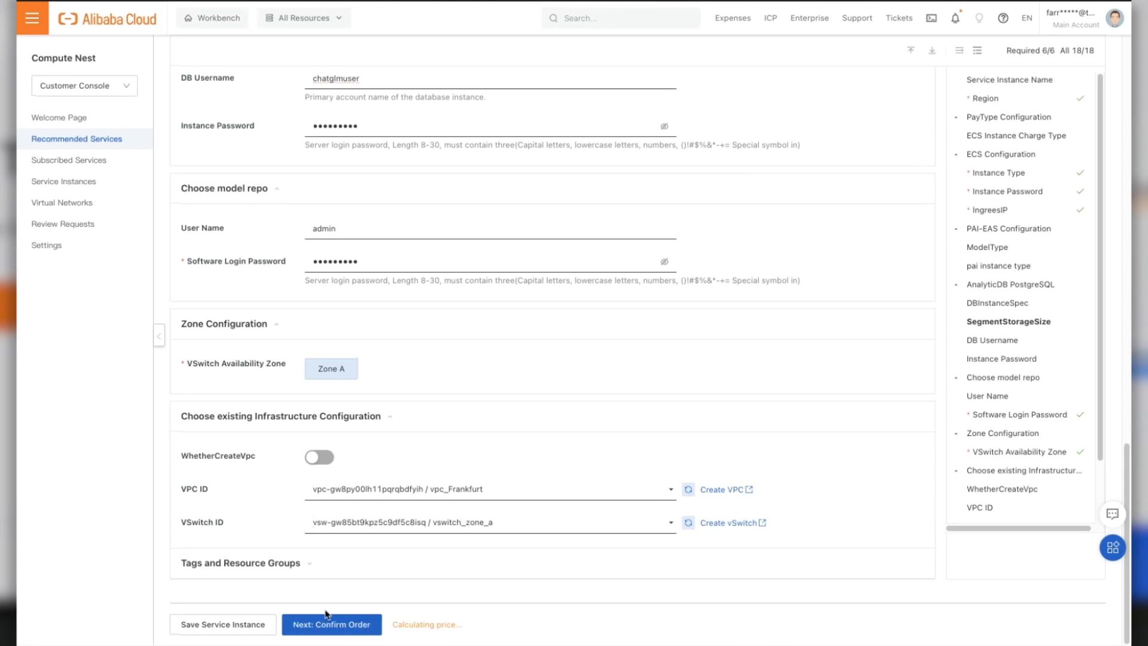
- Review the order and price preview, agree to the Computing Nest Service Agreement and create the service instance
click(326, 618)
scroll(424, 437, down, 6)
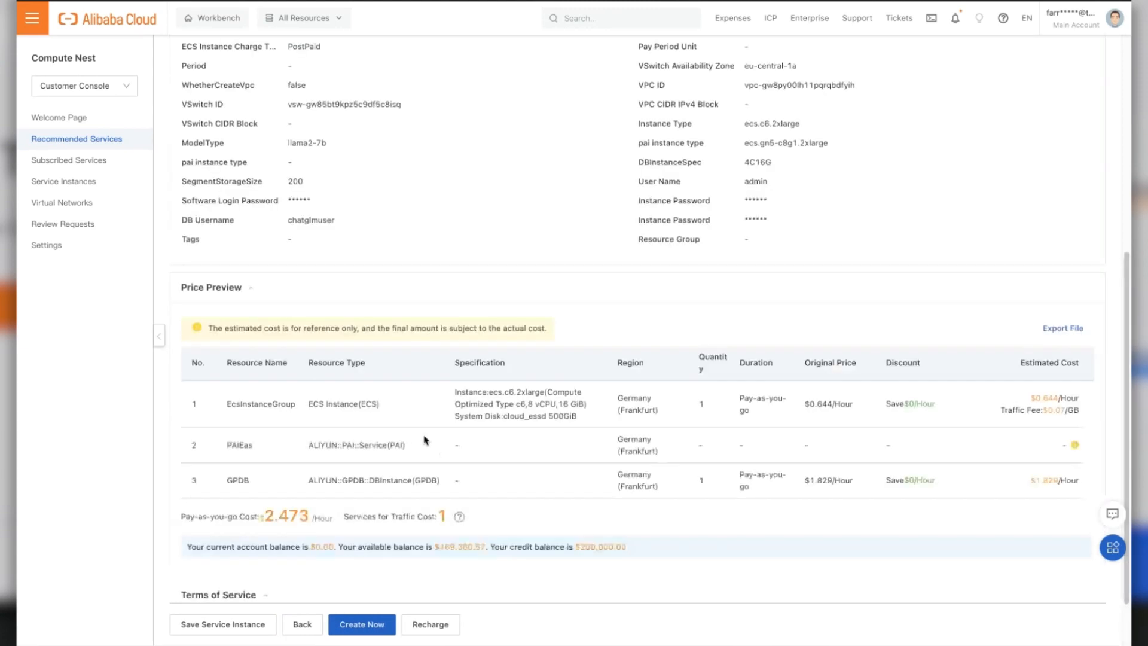
scroll(424, 437, up, 6)
scroll(424, 437, down, 5)
scroll(424, 440, down, 3)
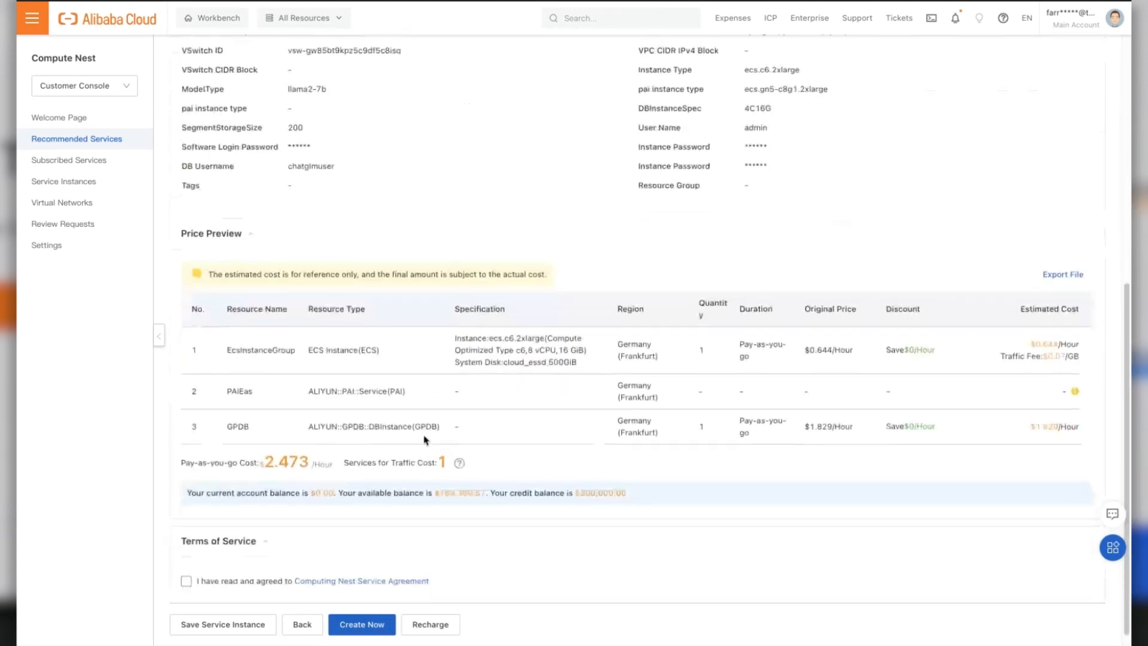
click(187, 569)
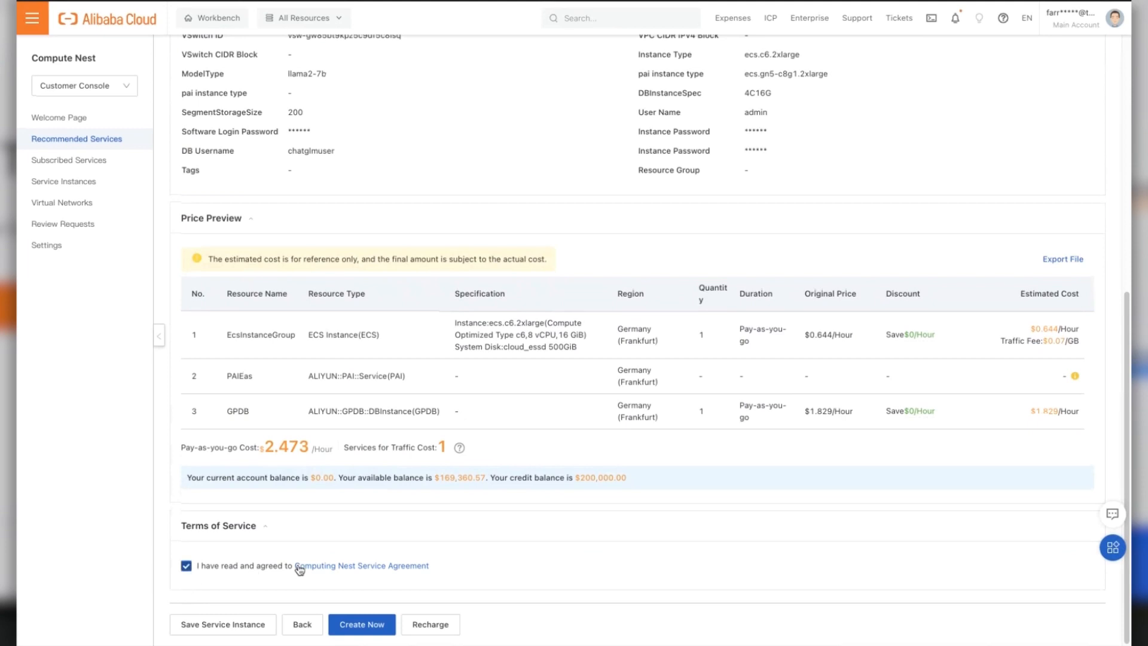
click(351, 630)
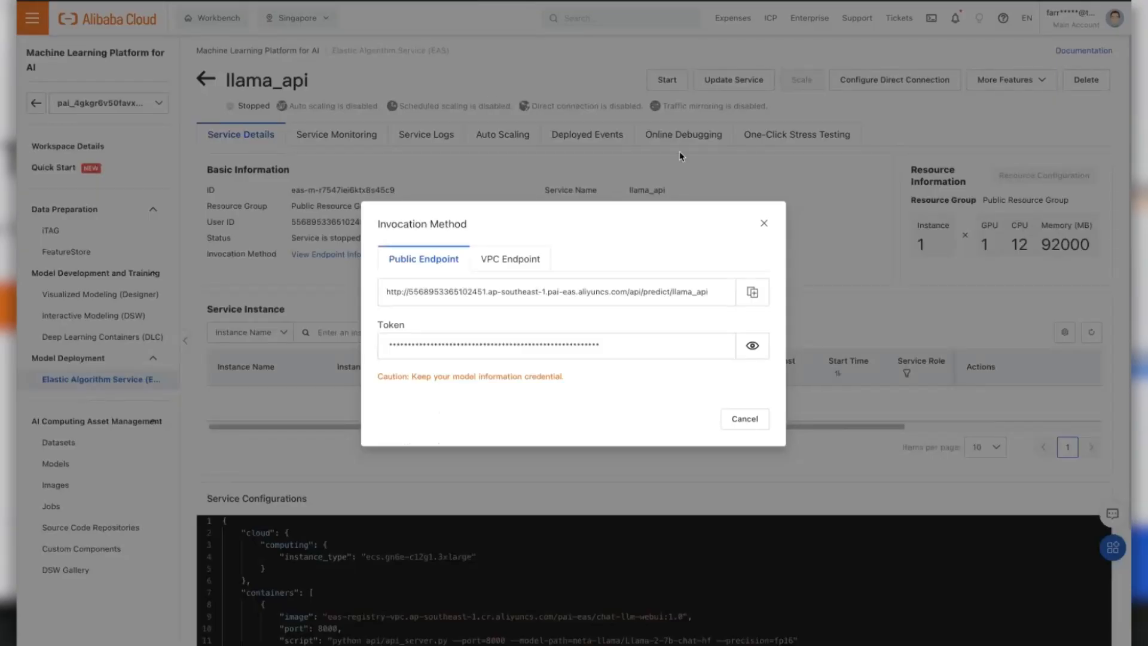
- Close the llama_api invocation details and the AnalyticDB error prompt, going back from both detail pages to their lists
click(760, 223)
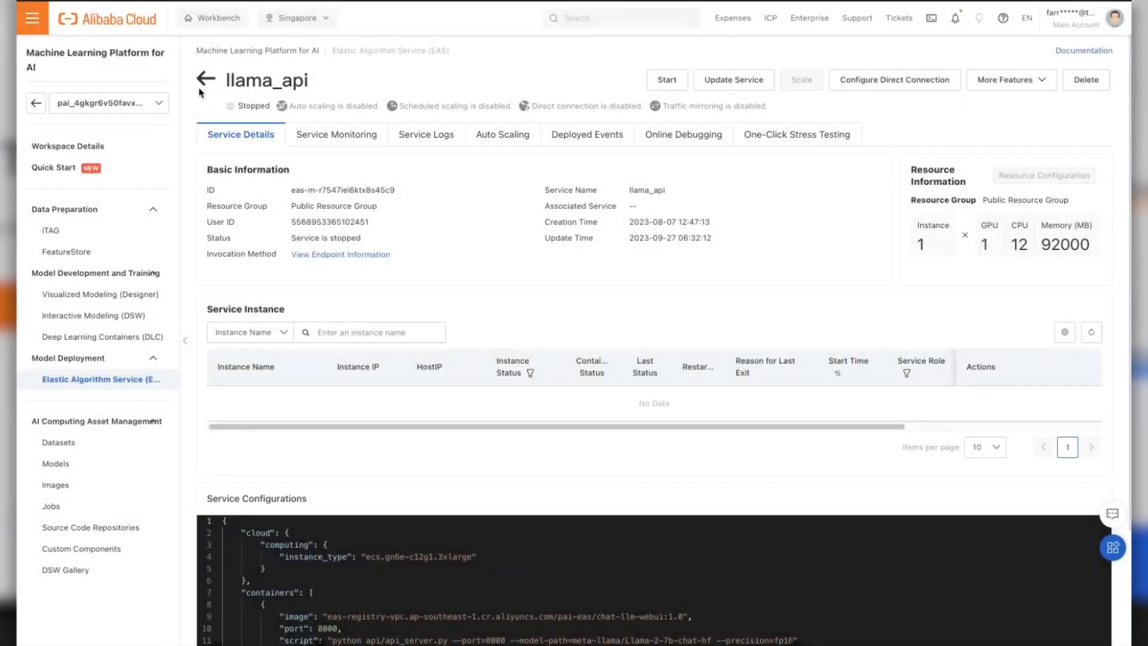
click(203, 79)
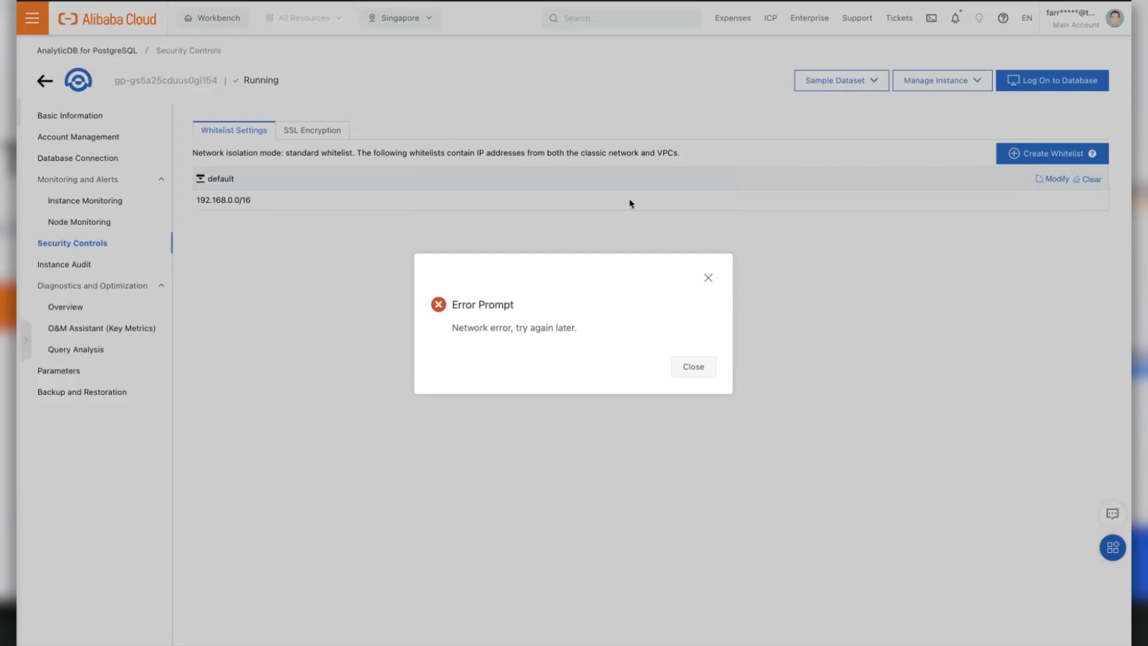
click(699, 367)
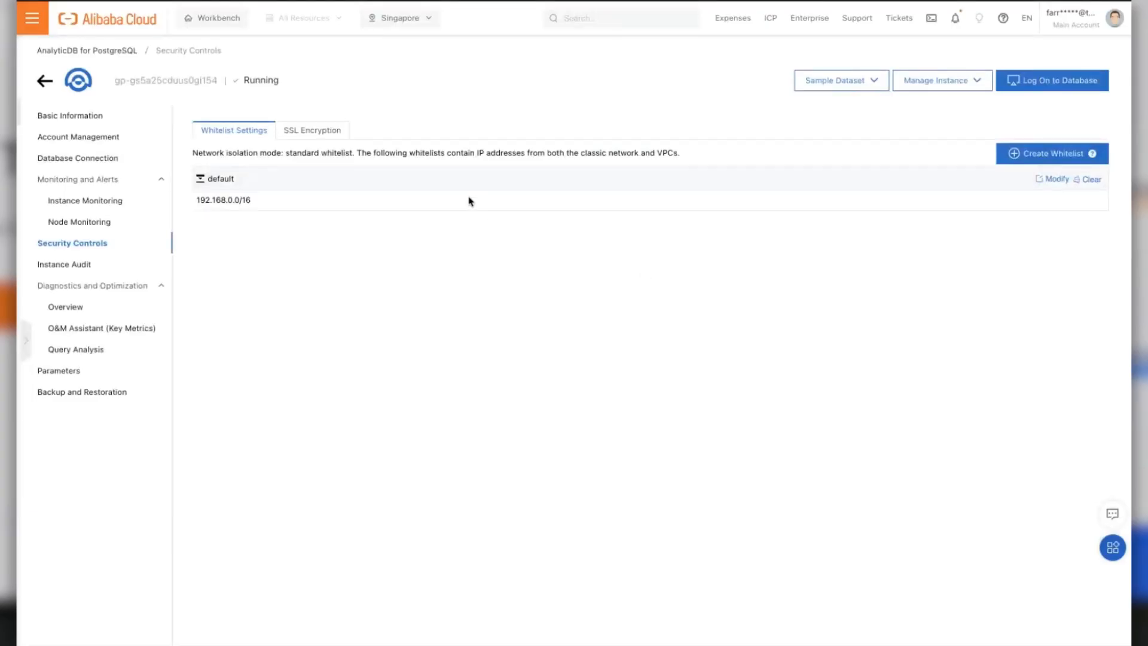
click(44, 80)
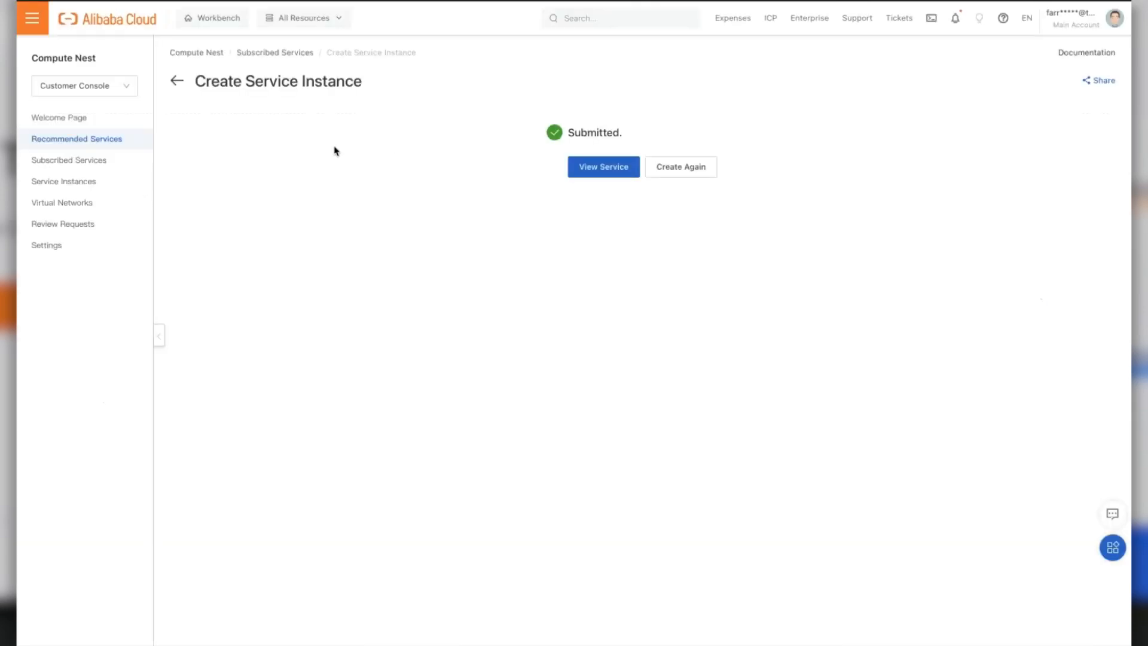
- View the submitted kbs deployment among the service instances and switch to the AnalyticDB for PostgreSQL instances list
click(600, 173)
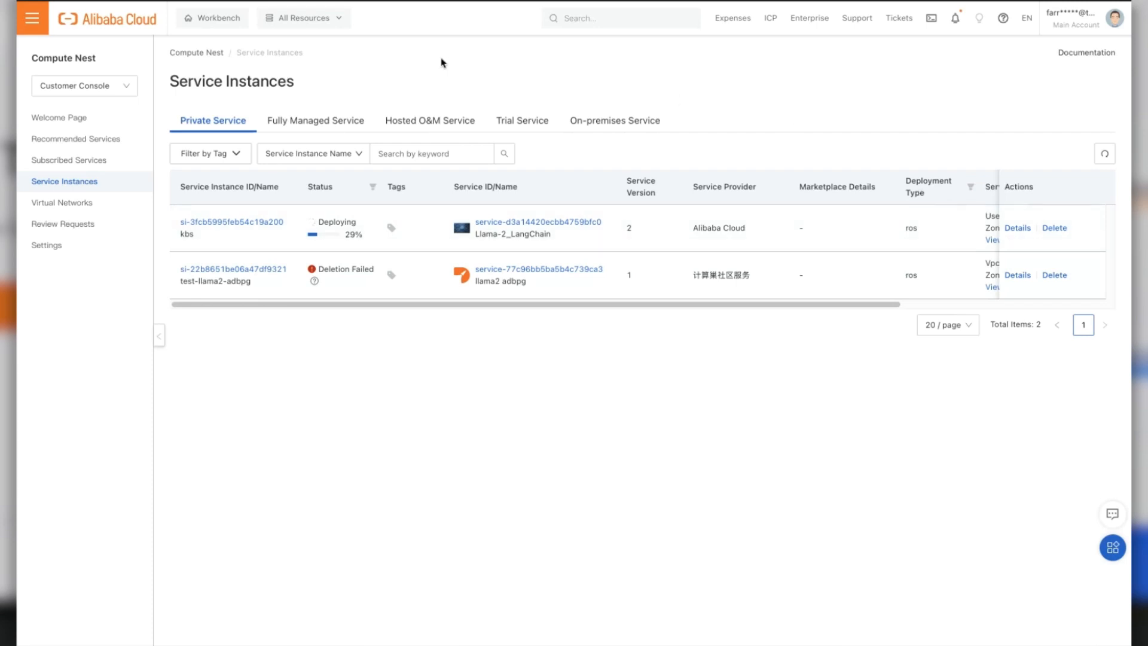
click(309, 0)
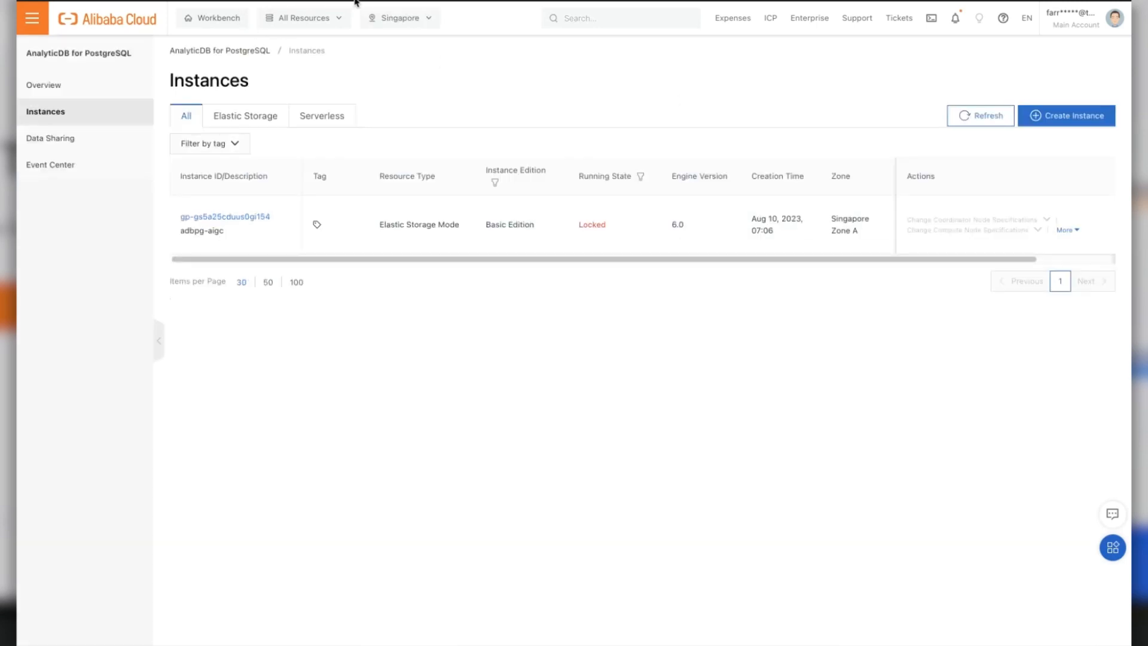